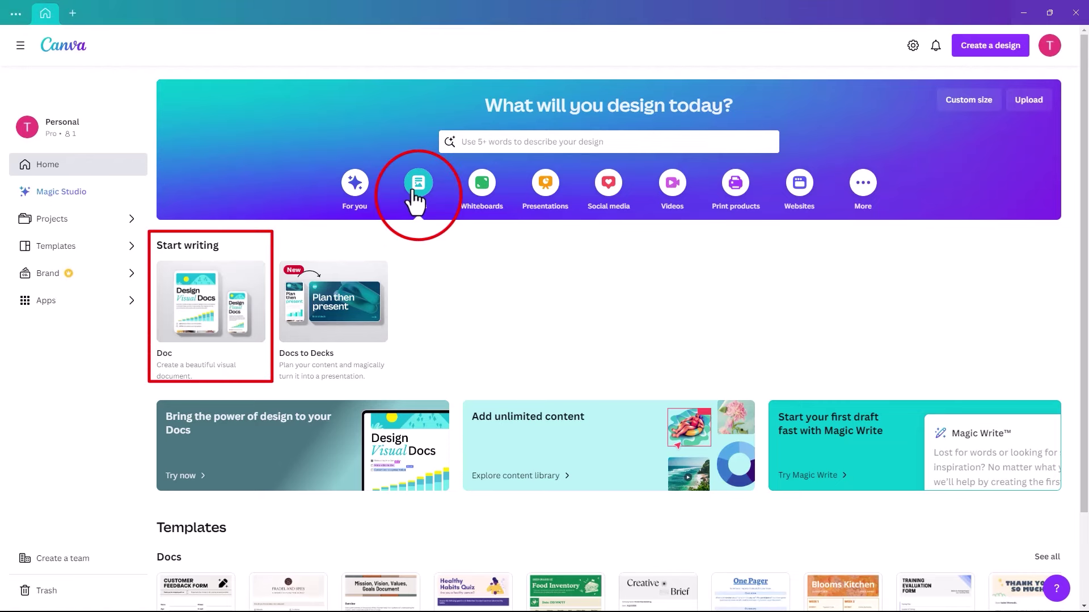
Step: Create a new Doc and generate text with Magic Write from "7 titles for instagram bulk creation for a sports store flash sale"
left_click(211, 312)
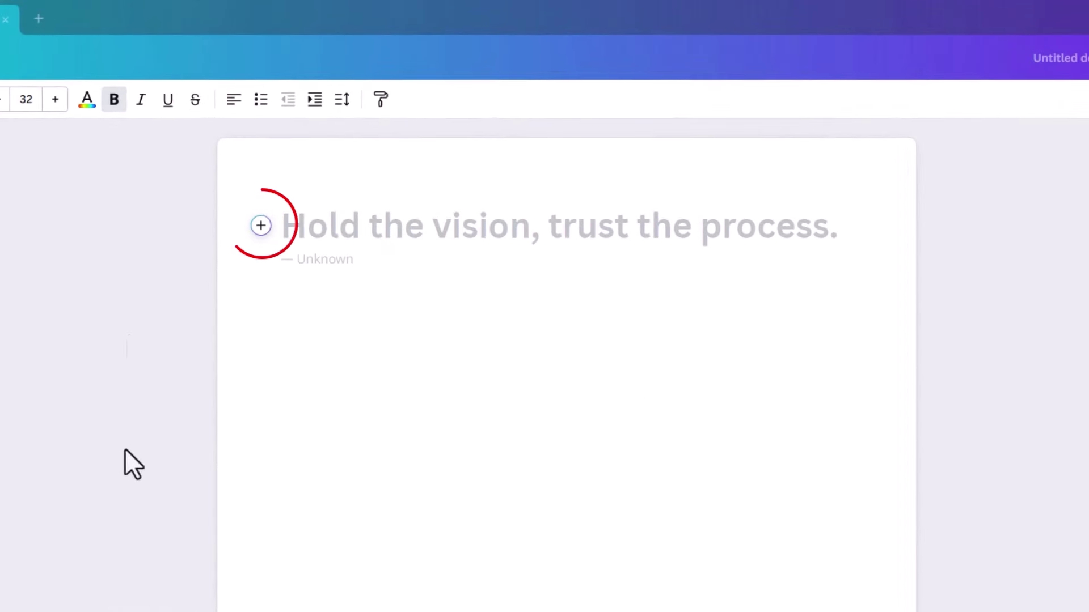
left_click(261, 228)
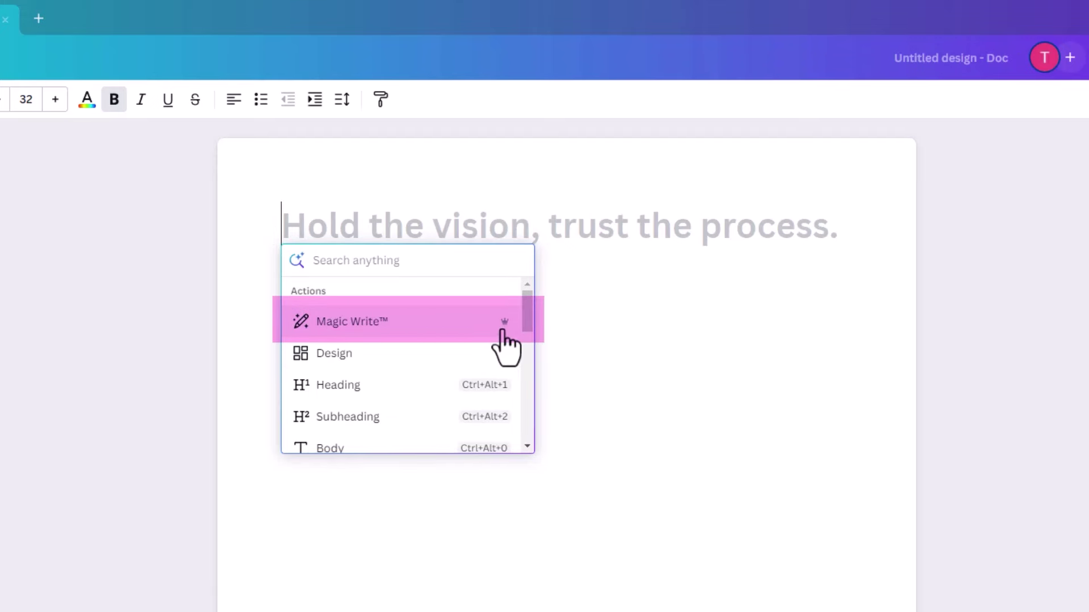
key("Escape")
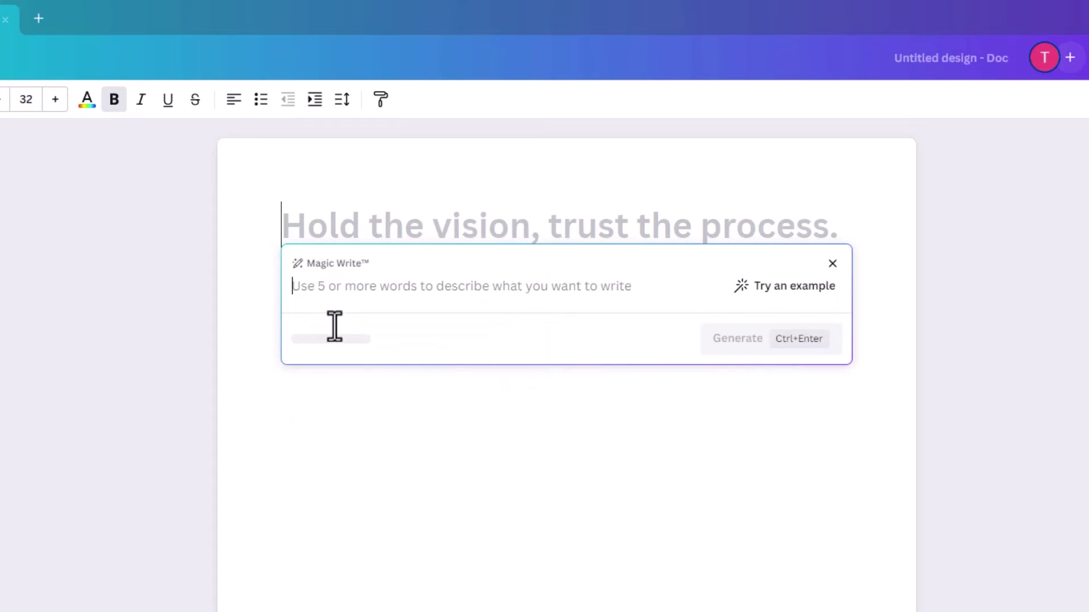
left_click(437, 301)
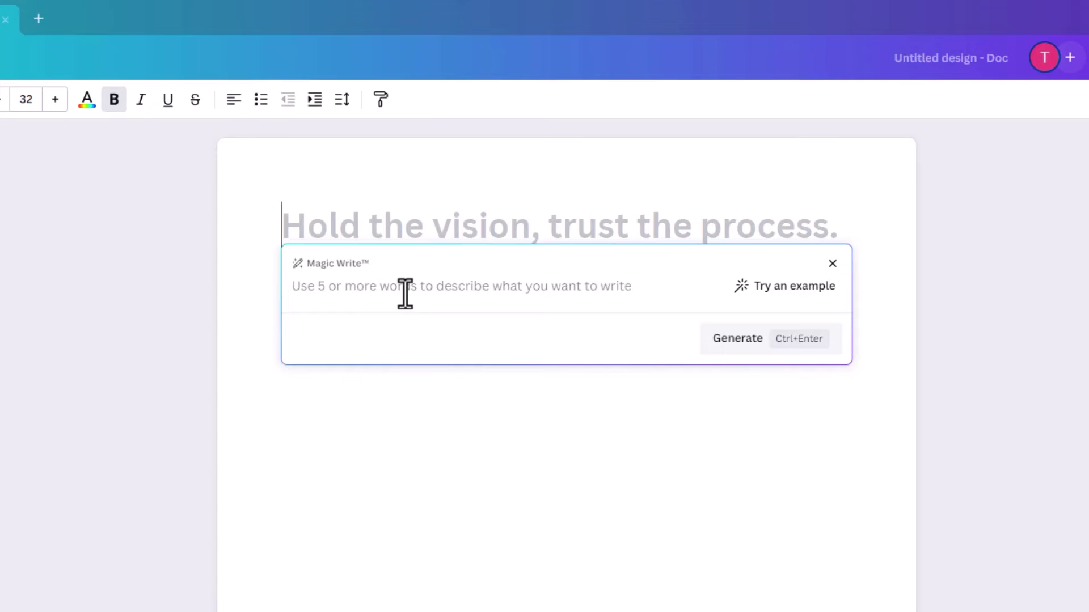
type("7 titles for instagram bulk creation for a sports store flash sale")
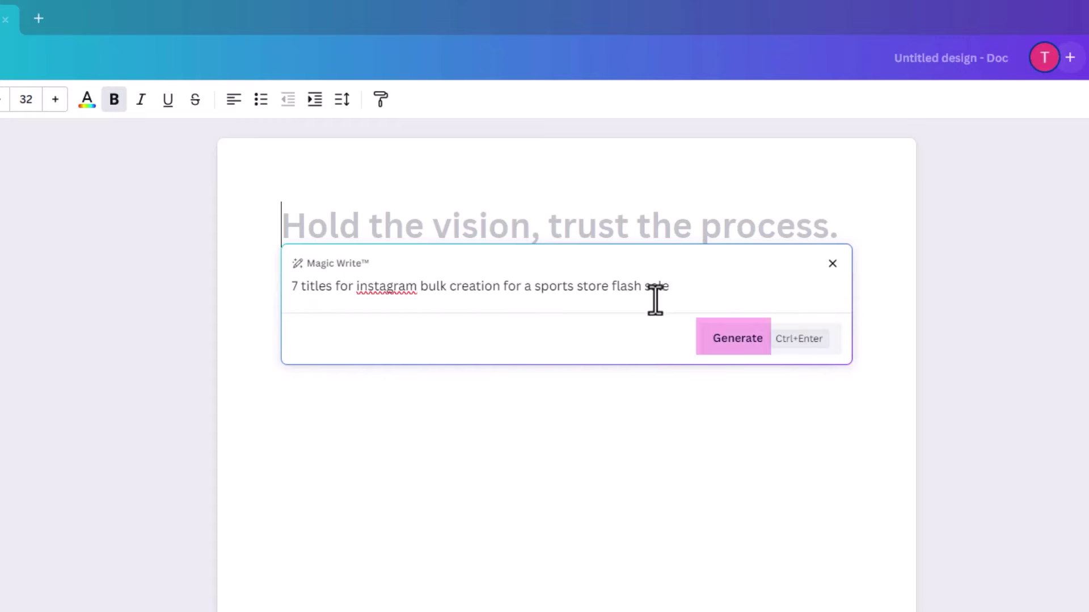
left_click(737, 339)
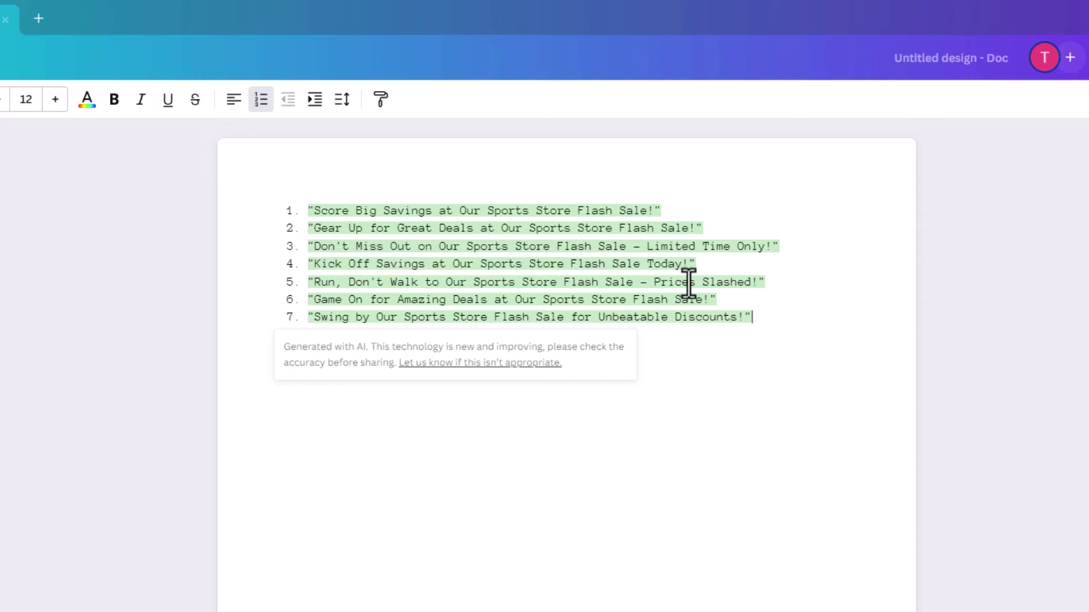
Step: Have Magic Write produce an alternative wording of the seventh title in the list
triple_click(372, 320)
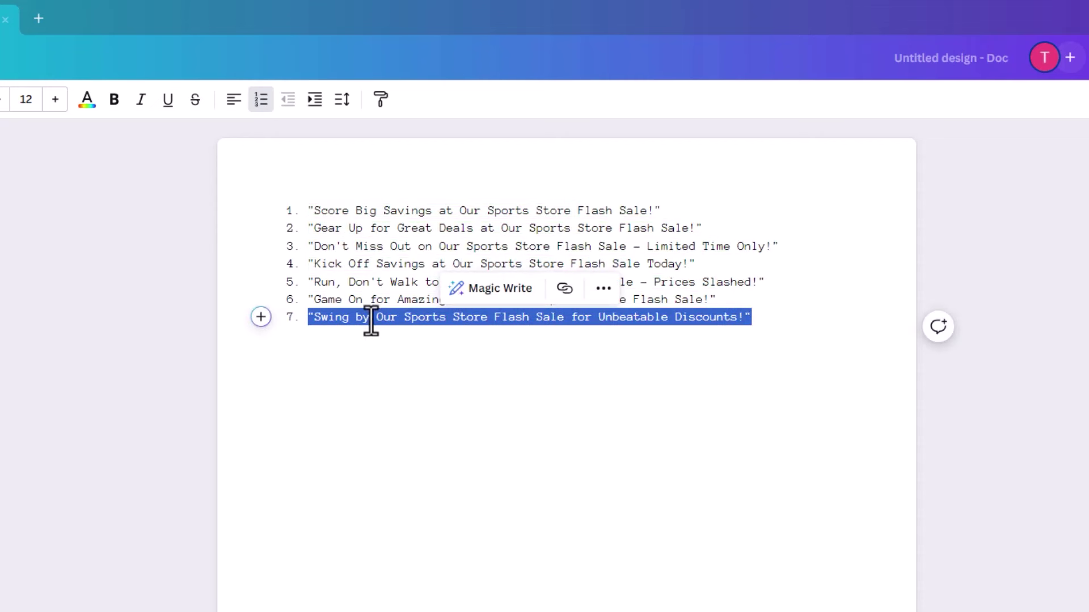
left_click(490, 291)
left_click(499, 391)
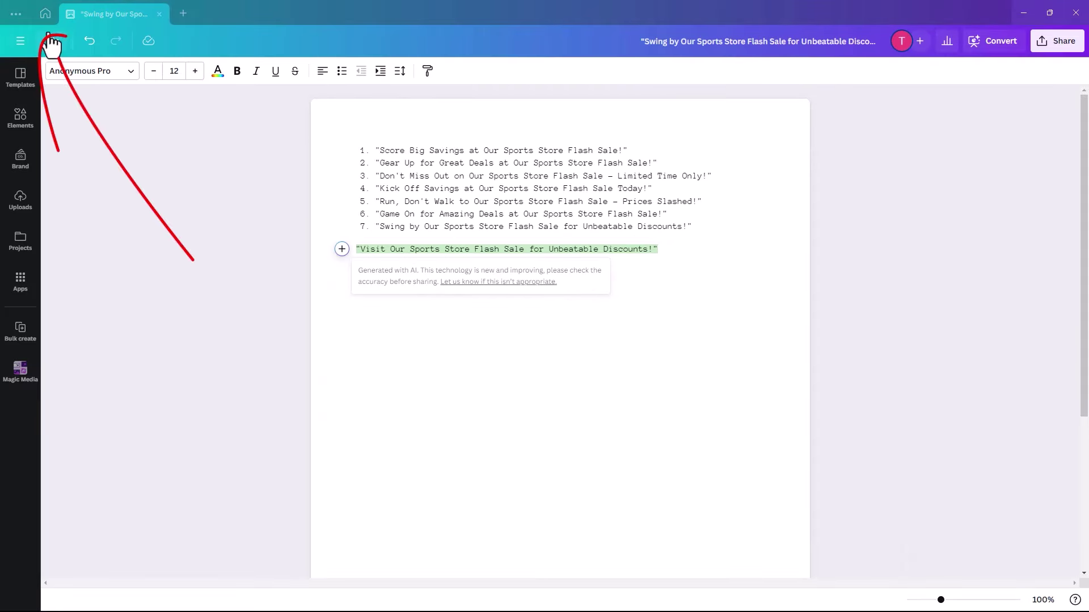
Step: Return to the home page and search the templates for "sports store instagram"
left_click(46, 13)
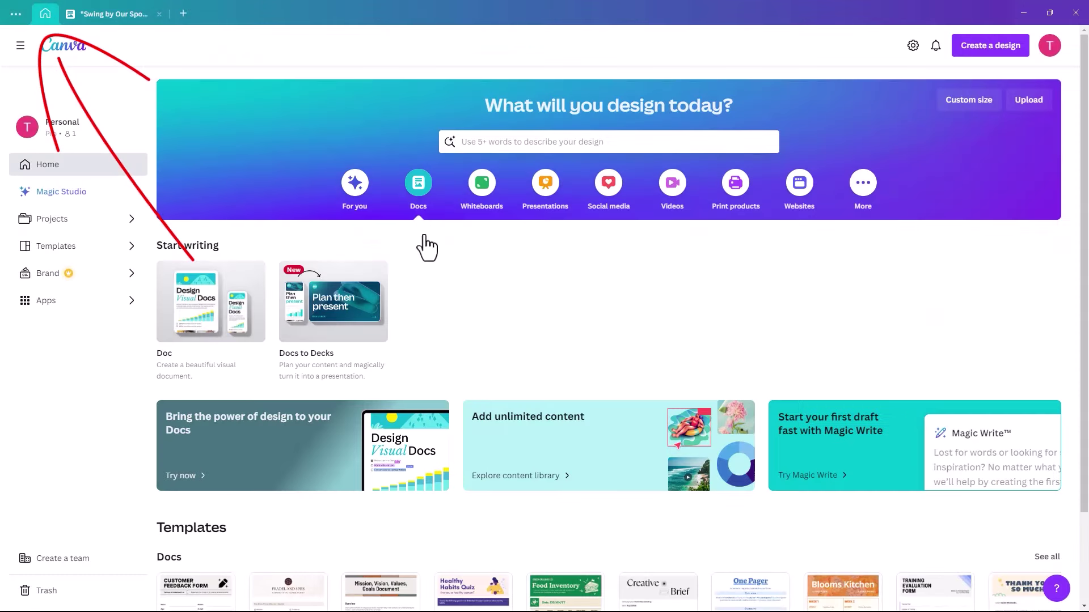
left_click(608, 190)
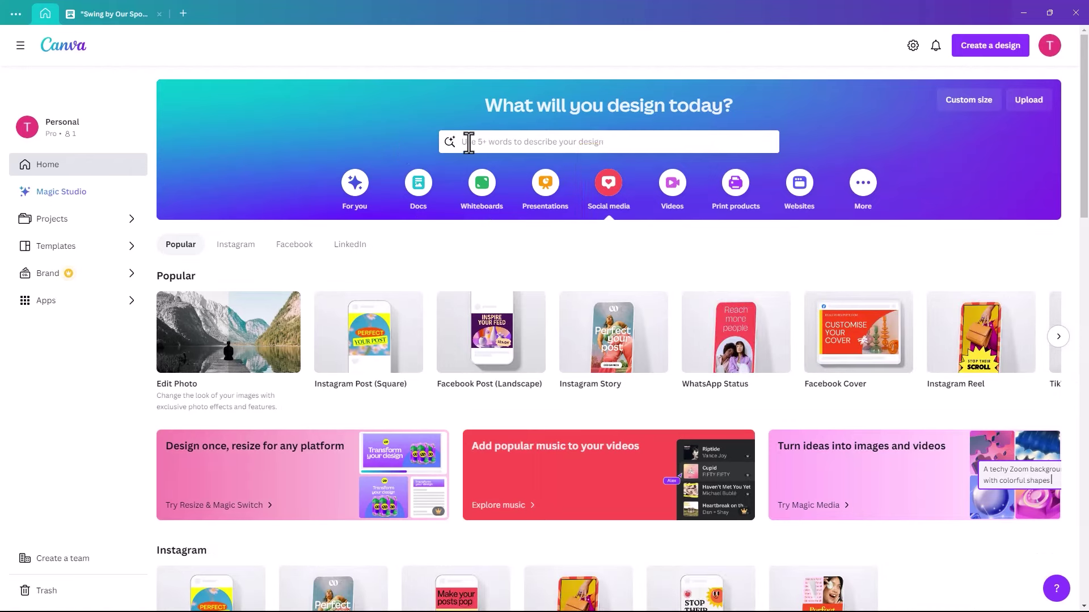
left_click(467, 142)
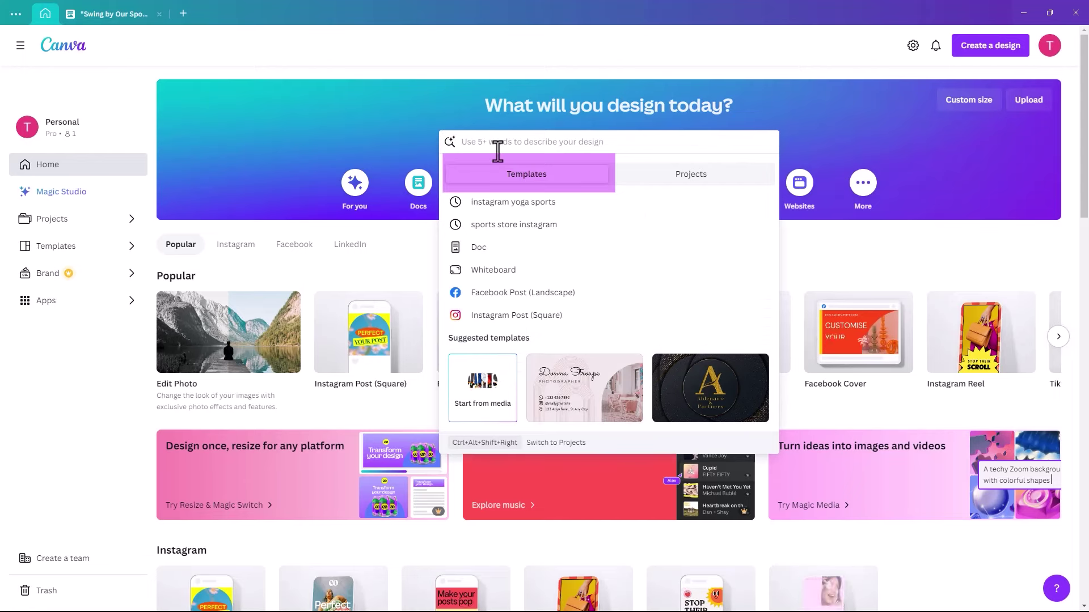
left_click(529, 226)
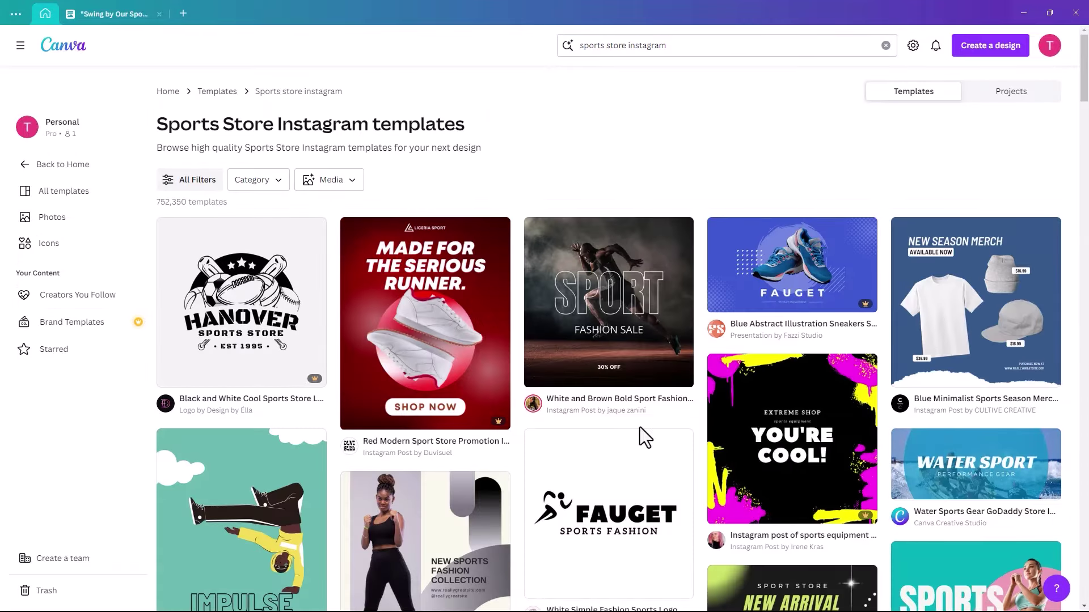
Step: Browse the results and open the Sports Wear Green White and Pink Minimalist Instagram Post template for customizing
scroll(641, 436, "down", 6)
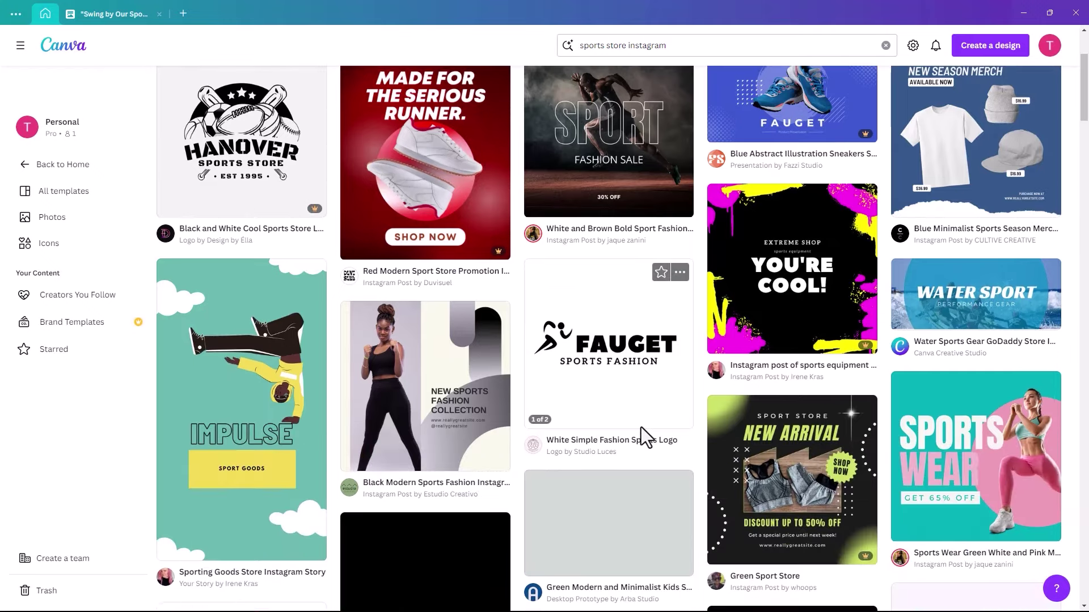
scroll(642, 431, "down", 10)
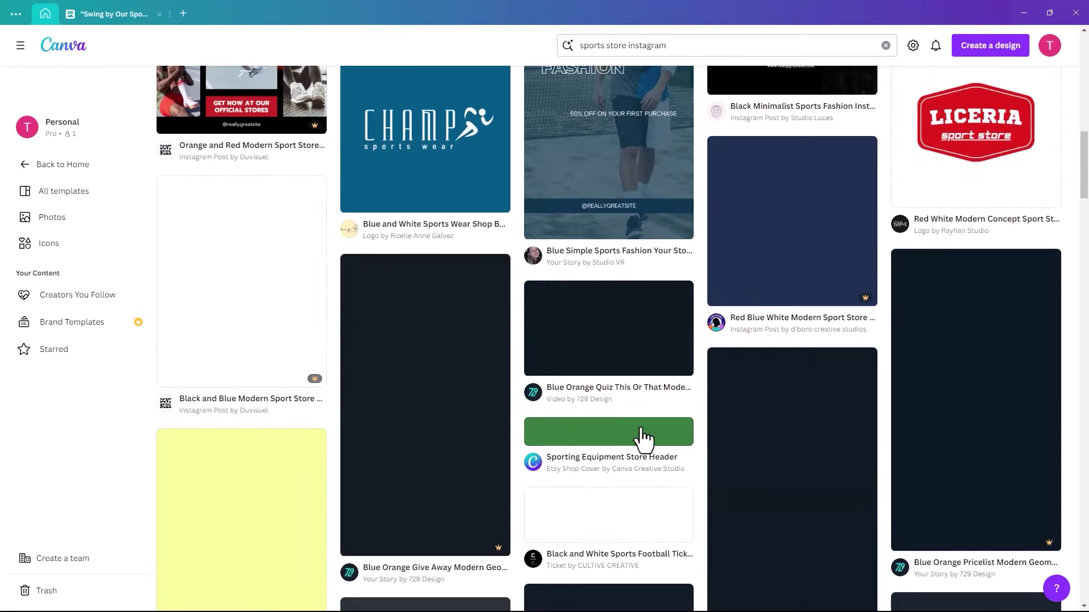
scroll(644, 437, "down", 6)
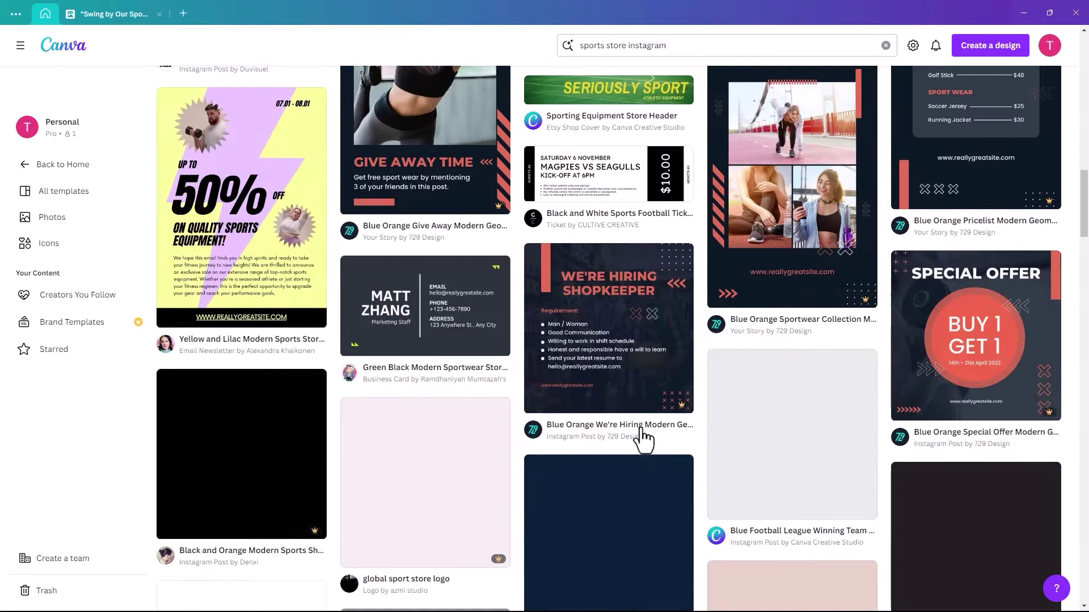
scroll(644, 438, "up", 20)
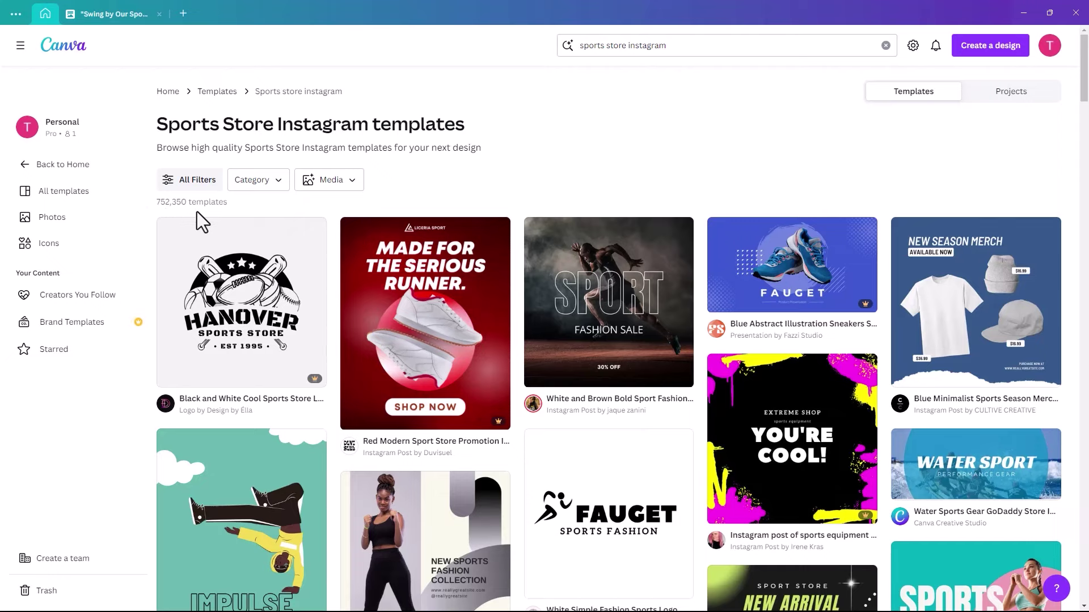
scroll(791, 375, "down", 7)
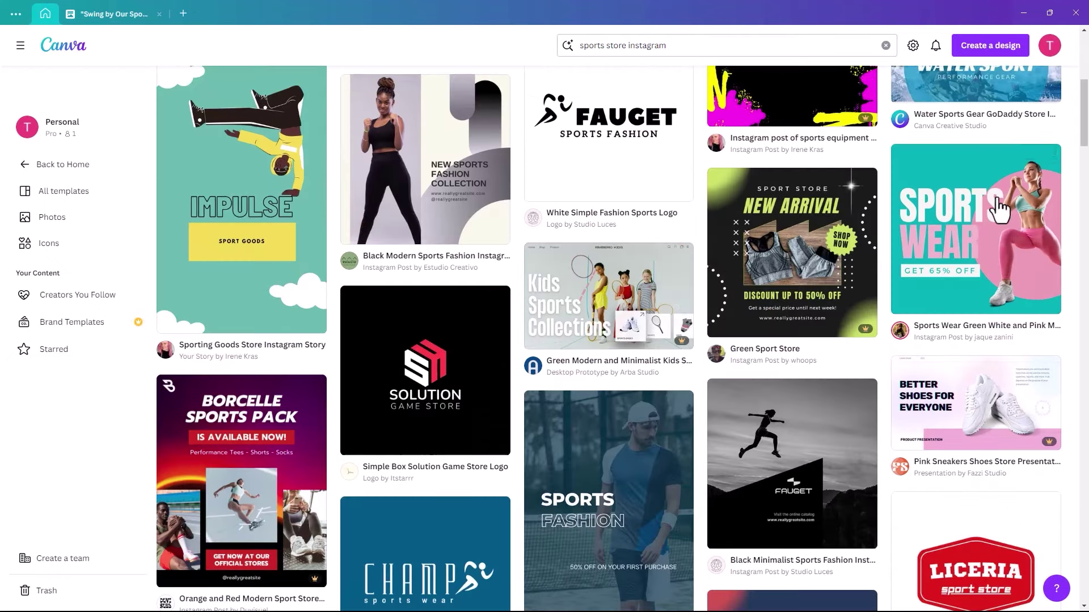
left_click(972, 243)
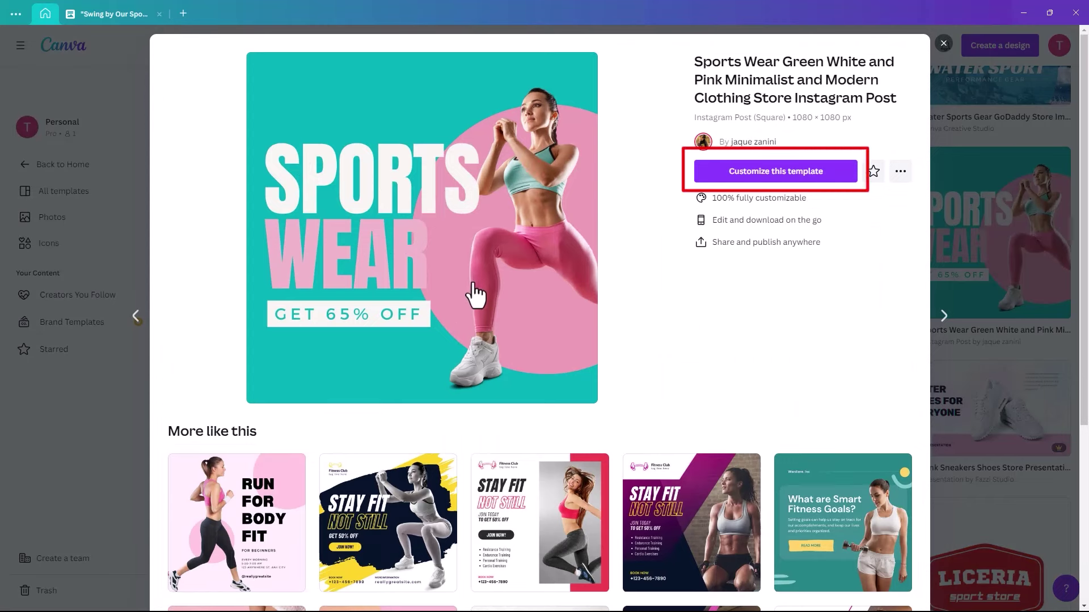
left_click(763, 172)
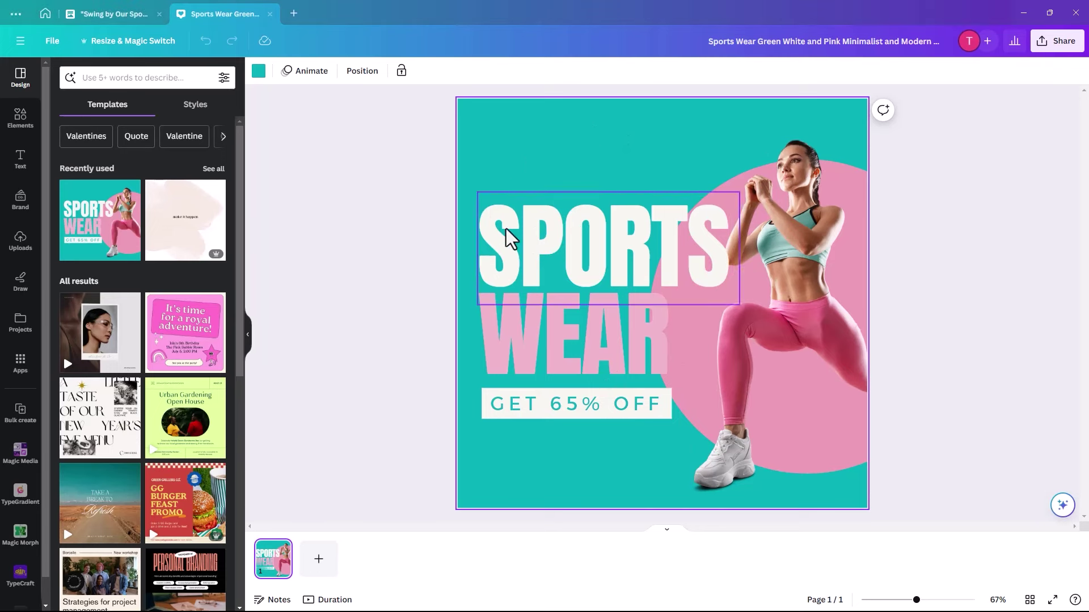
Step: Delete the WEAR text and move the SPORTS heading up near the design's upper edge
left_click(571, 336)
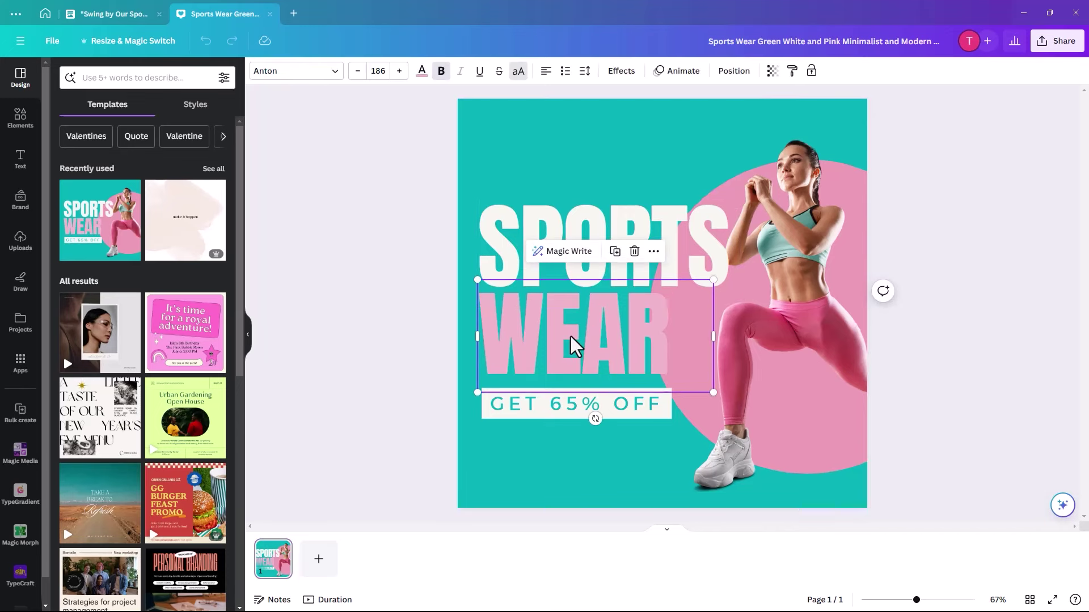
key("Delete")
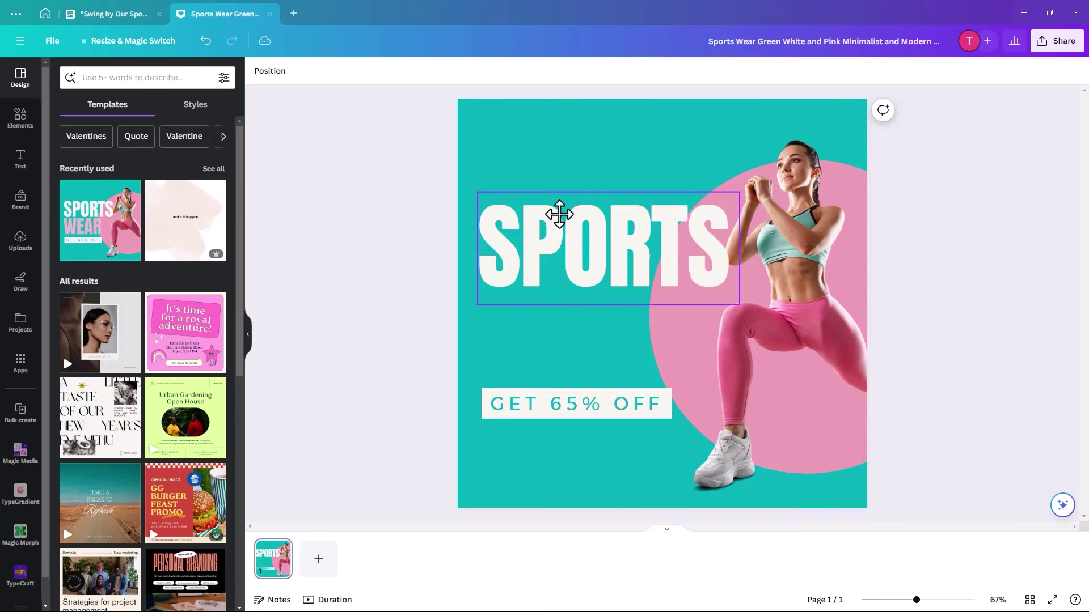
left_click_drag(546, 264, 548, 193)
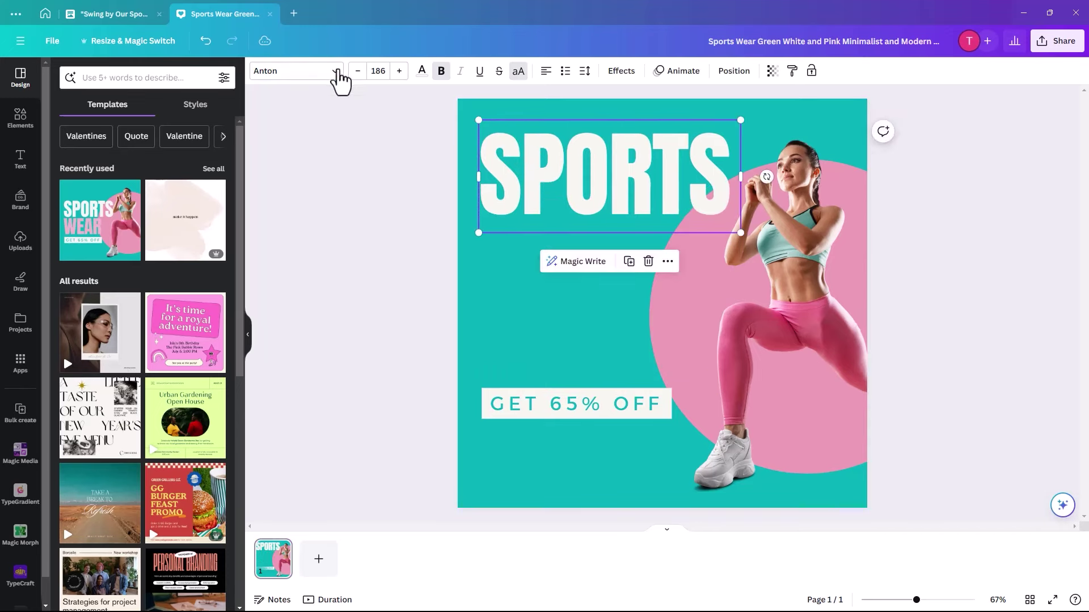
Step: Set the SPORTS heading's font size to 90
left_click(358, 71)
left_click(358, 71)
left_click(358, 71)
left_click(358, 71)
left_click(357, 71)
left_click(357, 71)
left_click(358, 71)
left_click(358, 71)
left_click(358, 70)
left_click(357, 70)
left_click(358, 71)
left_click(376, 71)
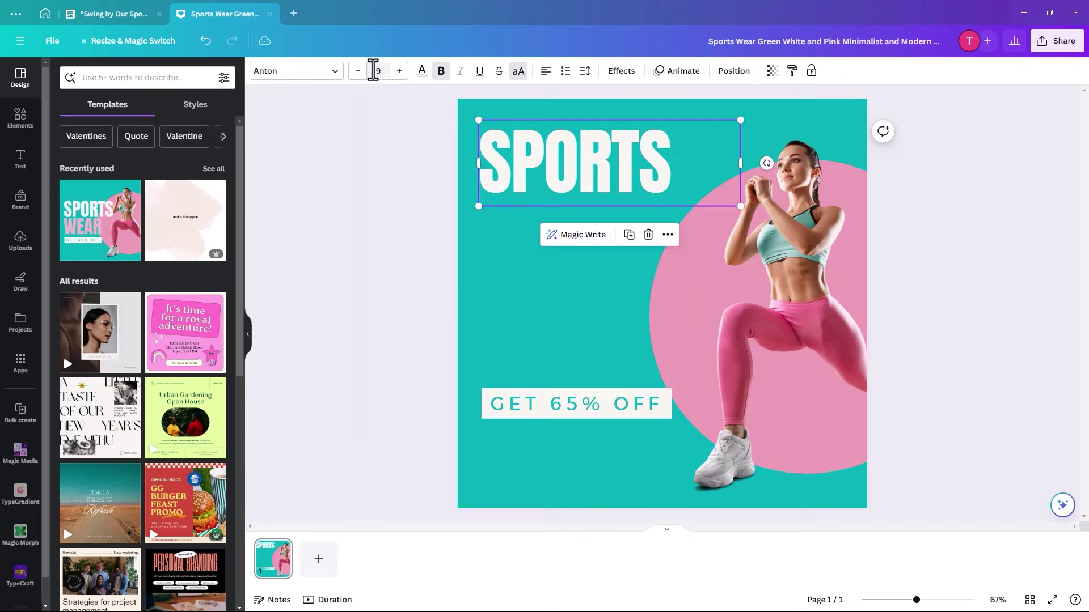
type("90")
key("Return")
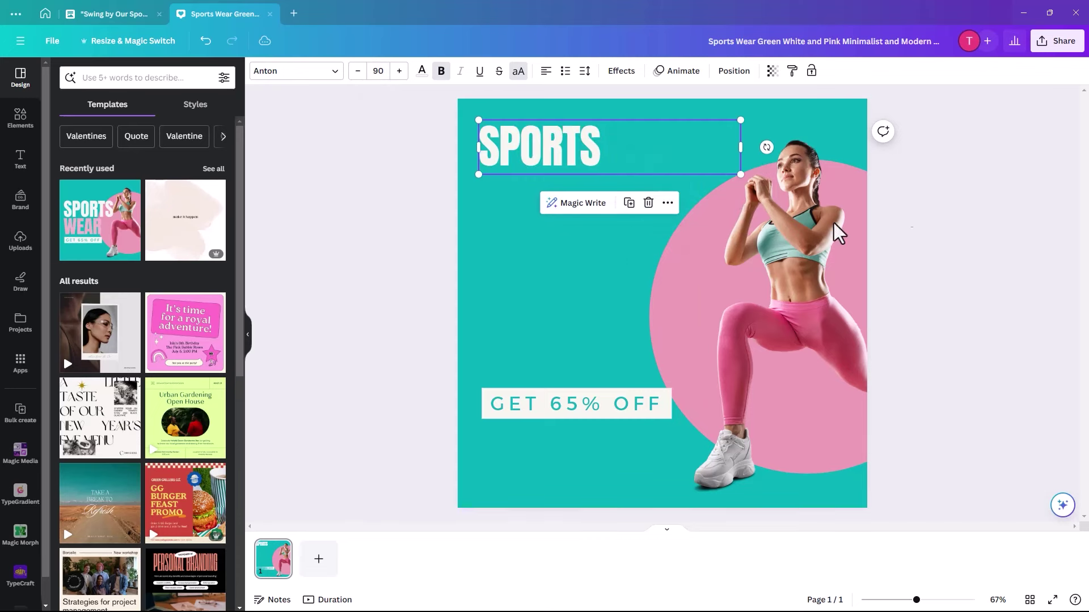
Step: Move the GET 65% OFF label down into the lower-left corner of the design
left_click(547, 407)
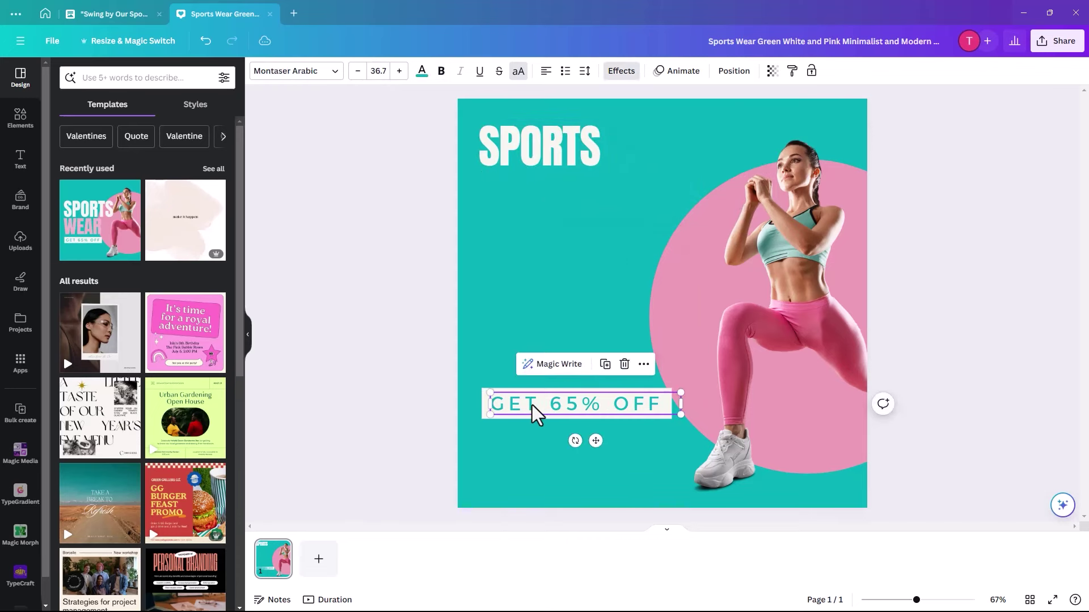
left_click_drag(523, 406, 522, 478)
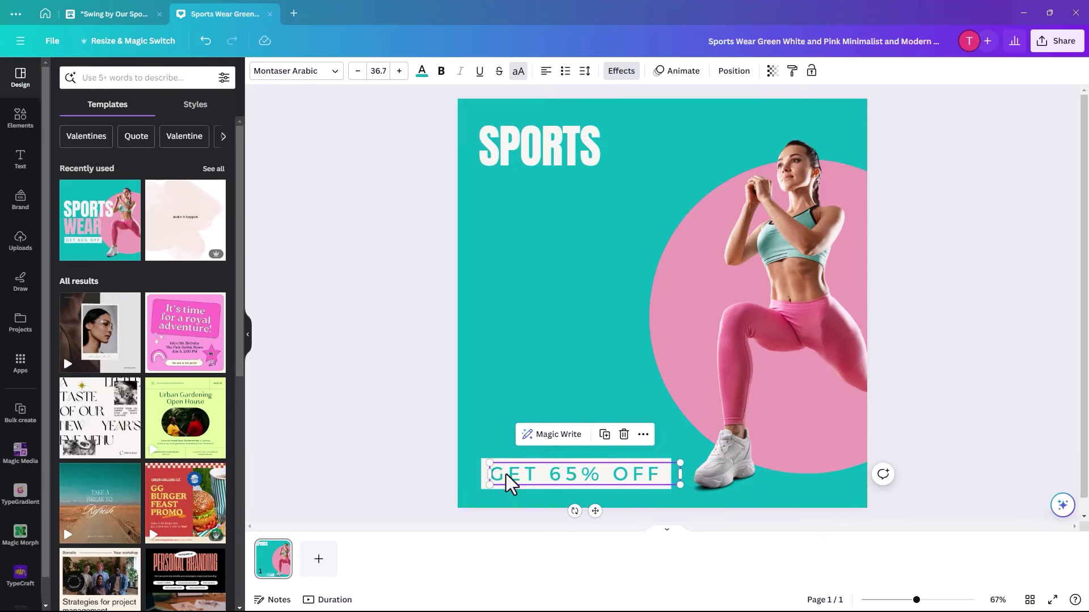
mouse_move(518, 475)
left_mouse_down()
mouse_move(664, 486)
mouse_move(690, 476)
mouse_move(486, 483)
mouse_move(502, 479)
left_mouse_up()
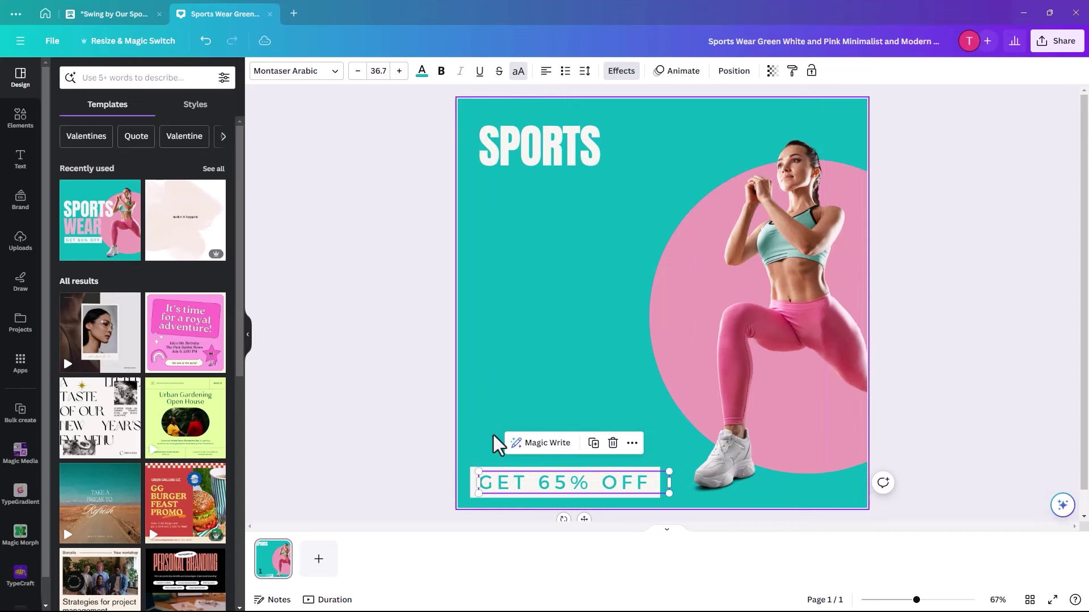
Step: Select the SPORTS text, start Bulk create with manual data entry, and clear the sample data table
left_click(544, 153)
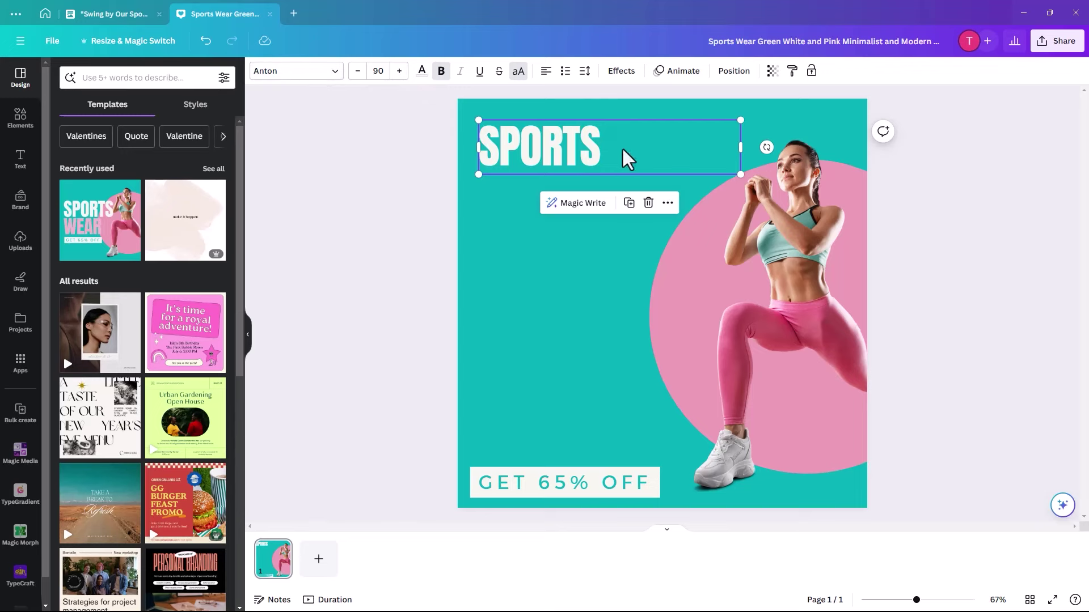
double_click(566, 158)
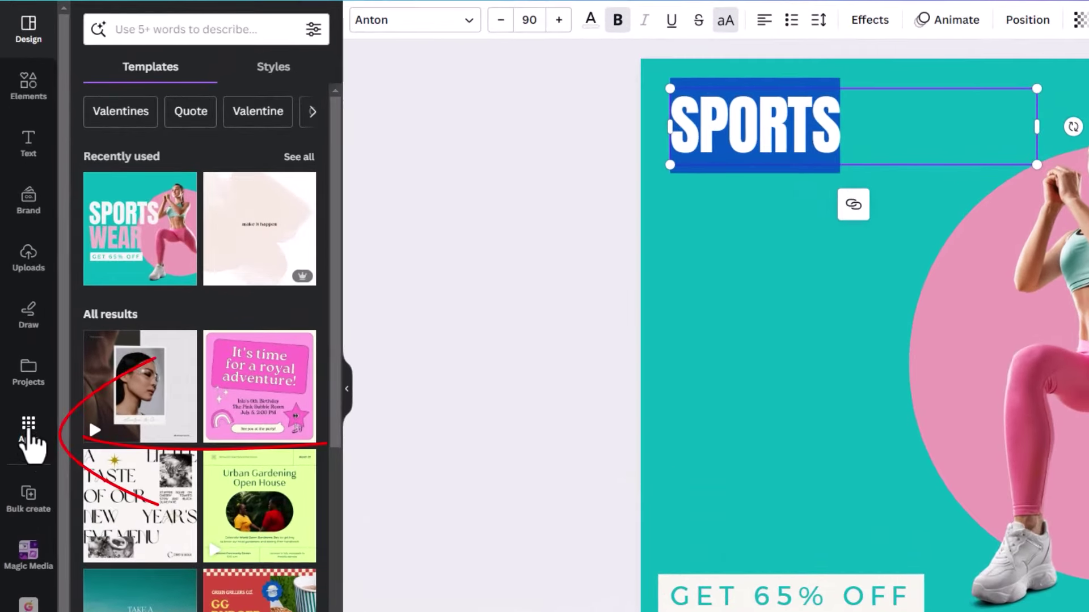
left_click(28, 436)
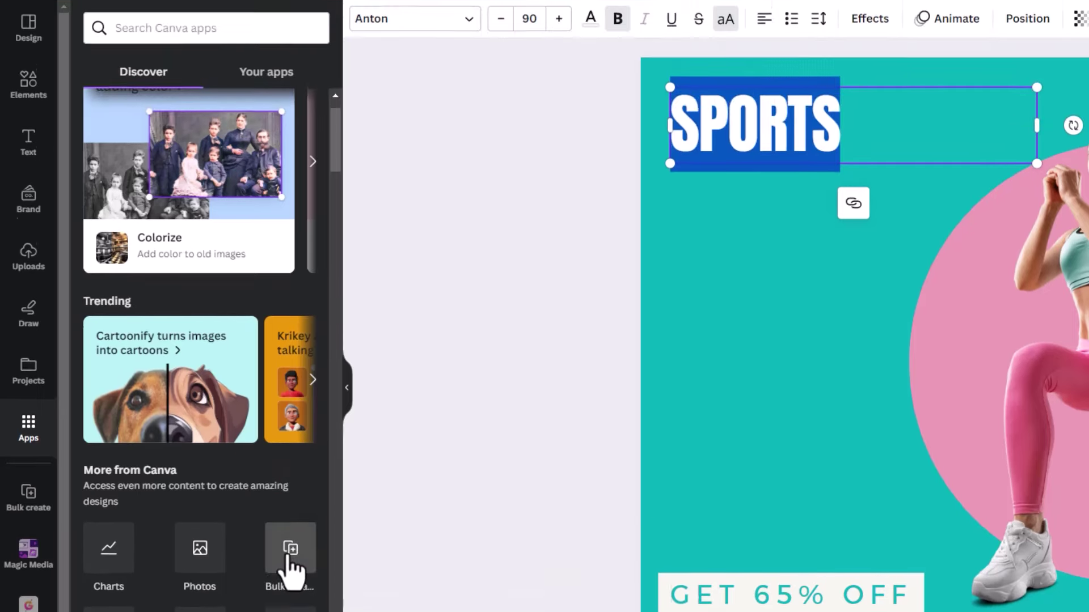
left_click(290, 450)
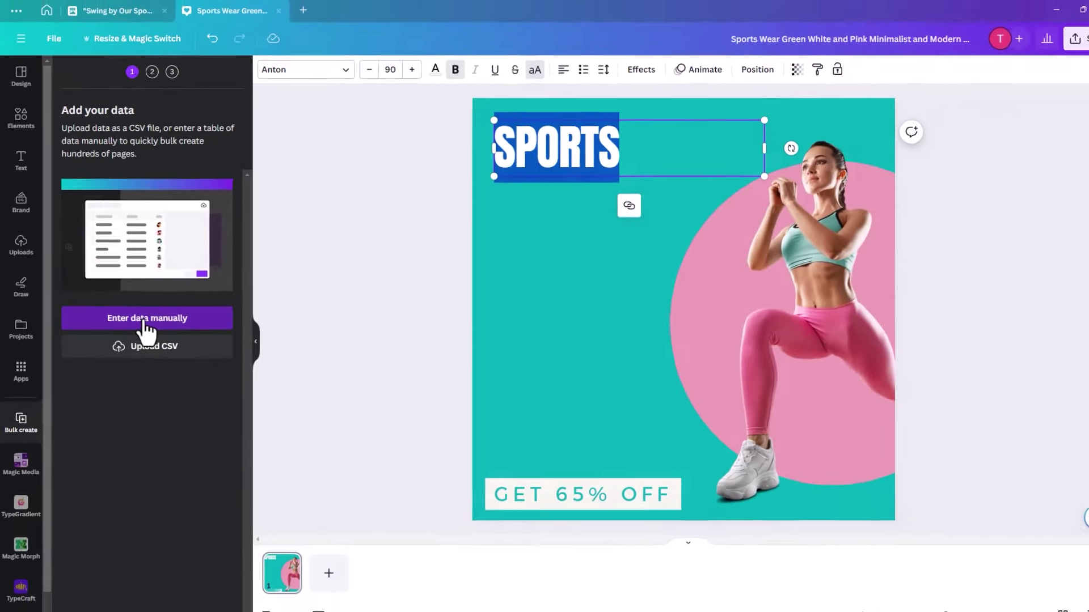
left_click(182, 381)
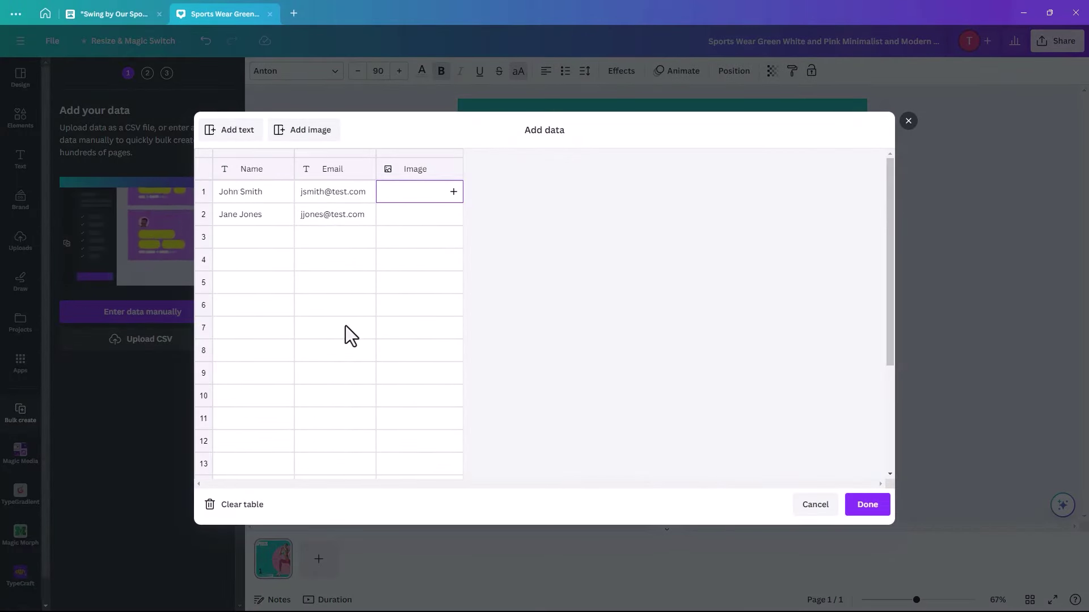
left_click(212, 505)
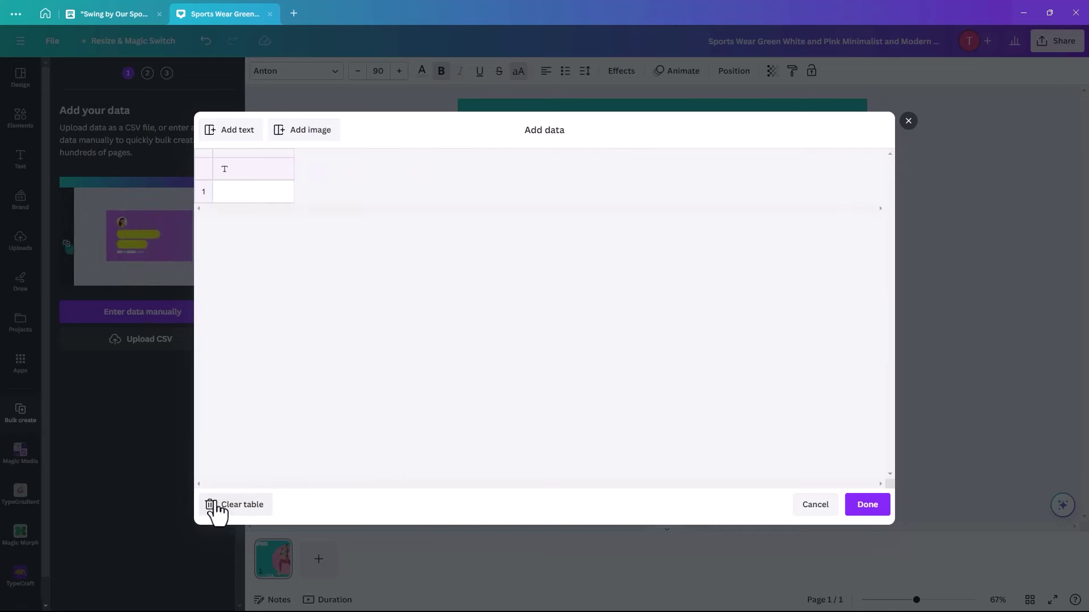
Step: Switch to the Magic Write document and copy the seven numbered flash sale titles
left_click(107, 17)
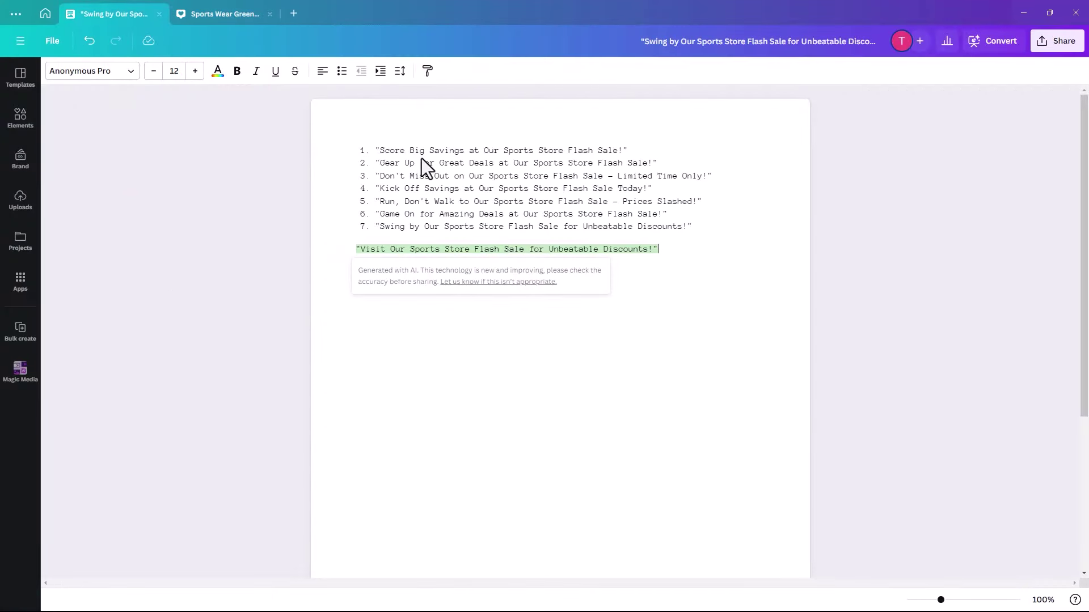
left_click_drag(692, 226, 391, 153)
right_click(392, 152)
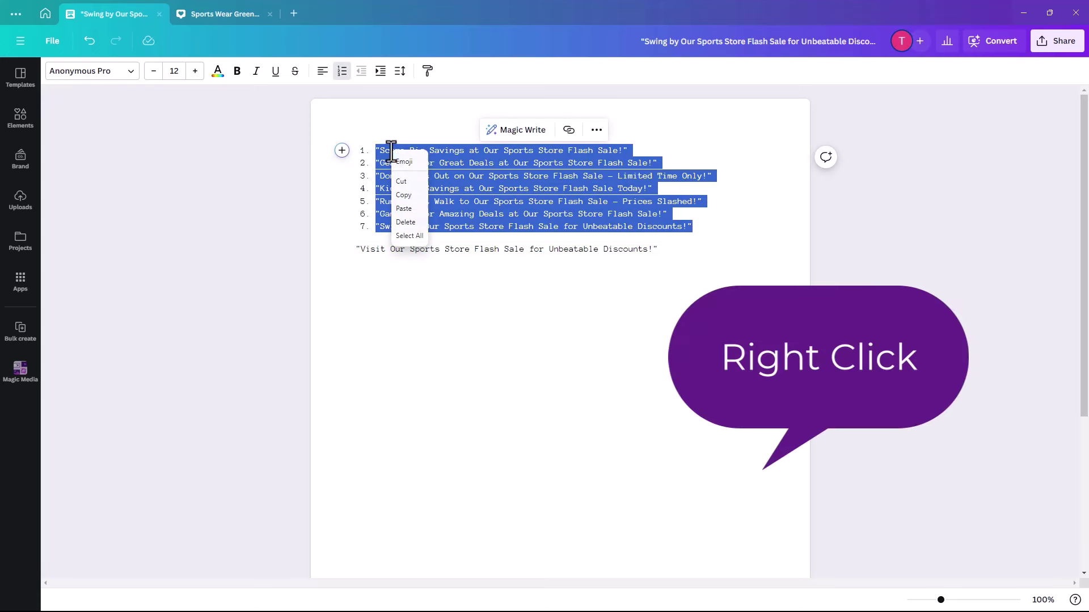
left_click(414, 196)
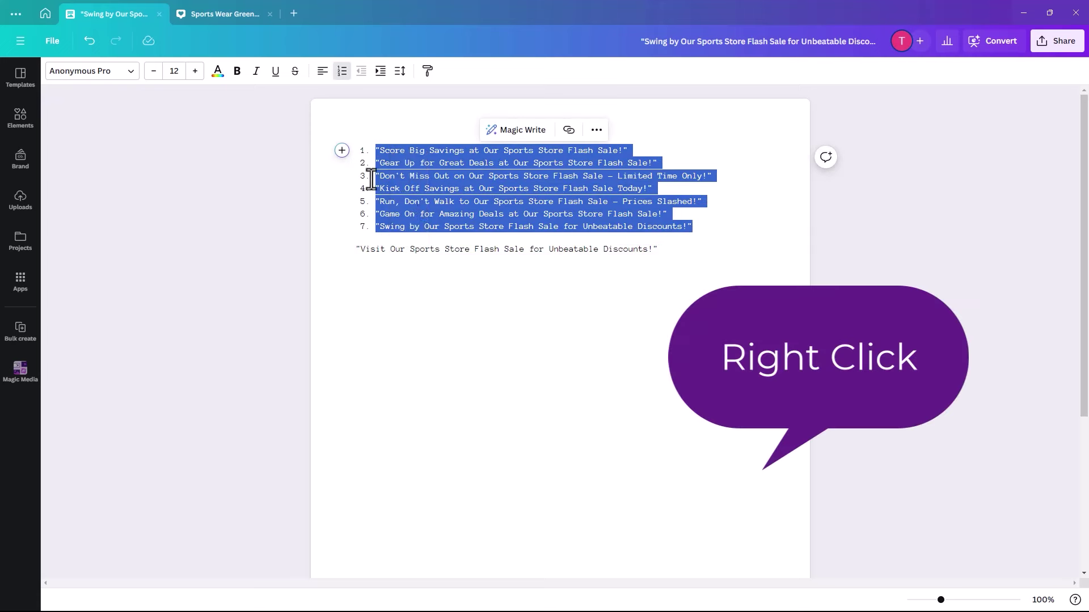
Step: Return to the Instagram post design and paste the copied titles into the bulk data table, starting at row 1 of the text column
left_click(219, 15)
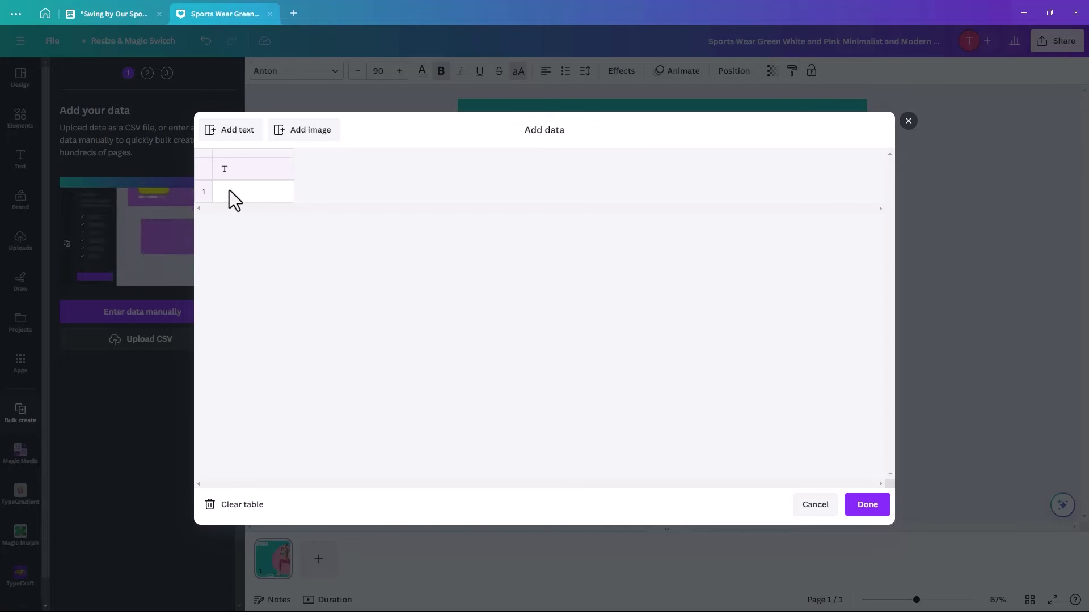
left_click(229, 192)
right_click(232, 188)
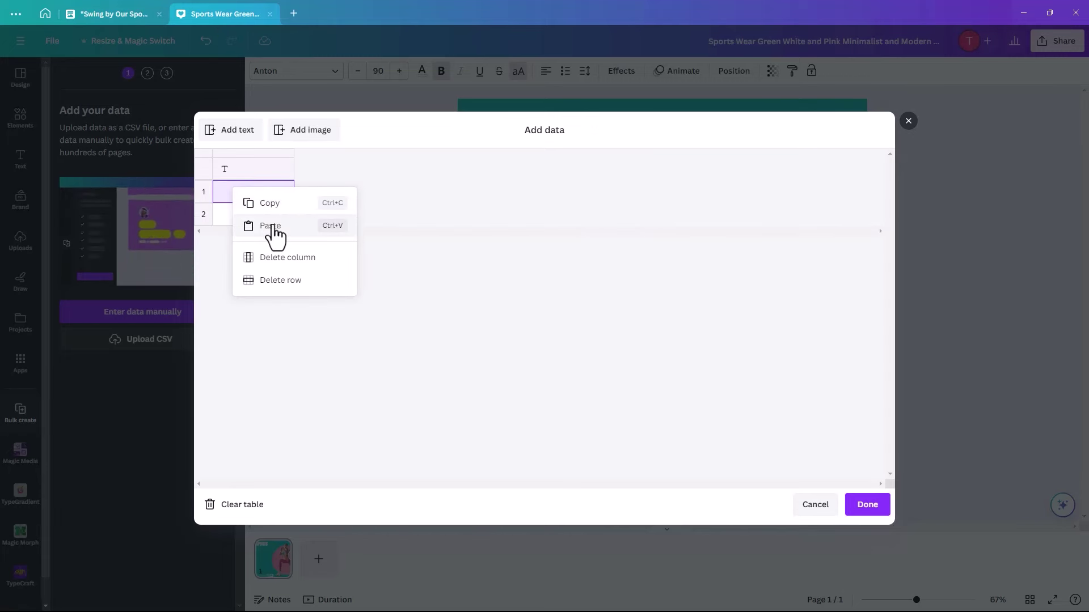
left_click(265, 226)
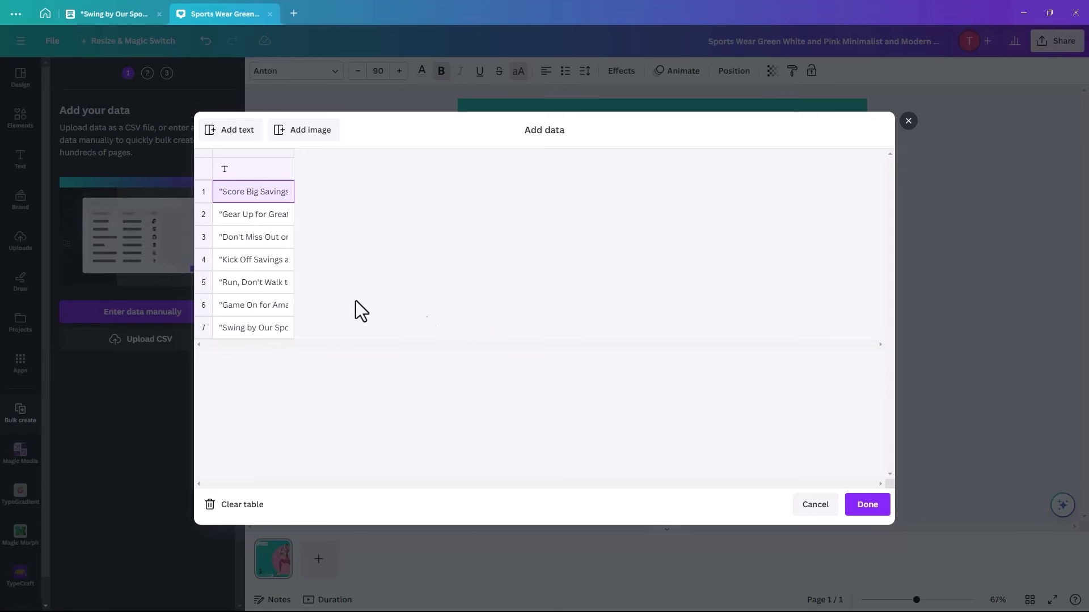
Step: Name the text column of the data table Offer
left_click(256, 172)
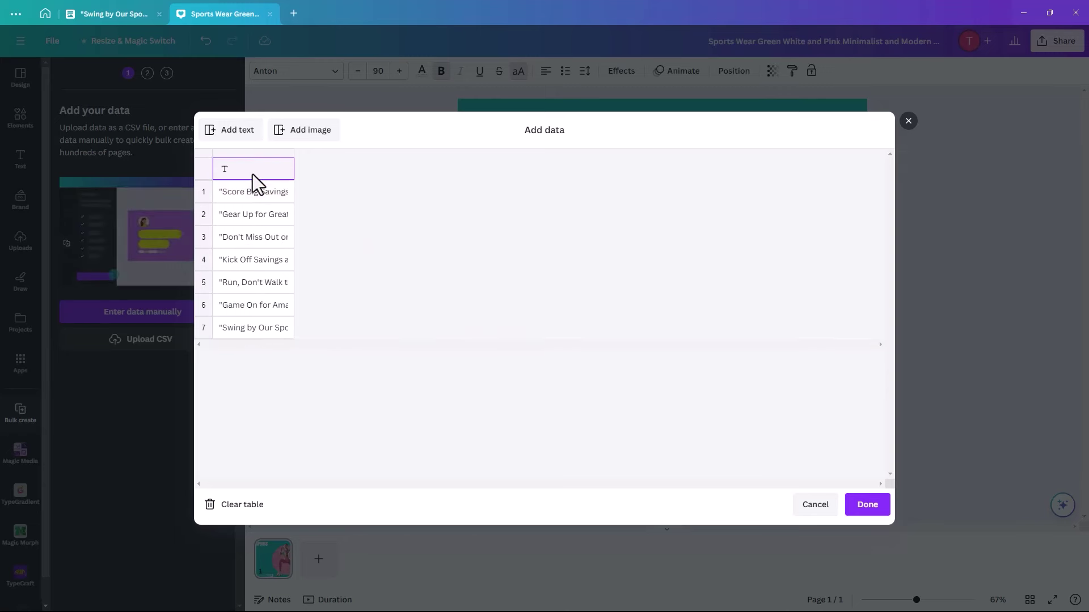
type("o")
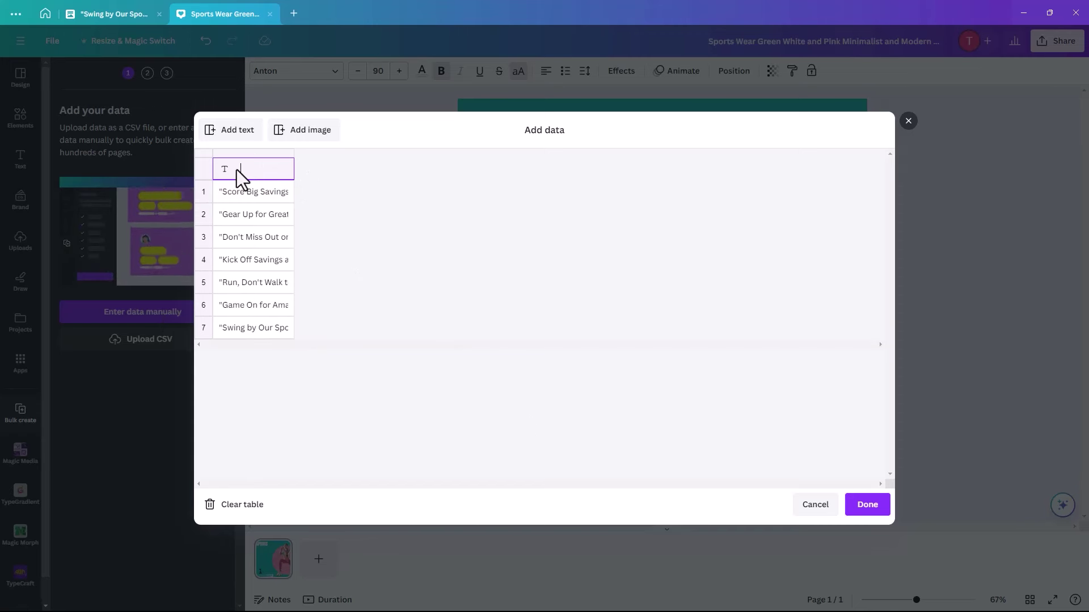
key("BackSpace")
type("Offer")
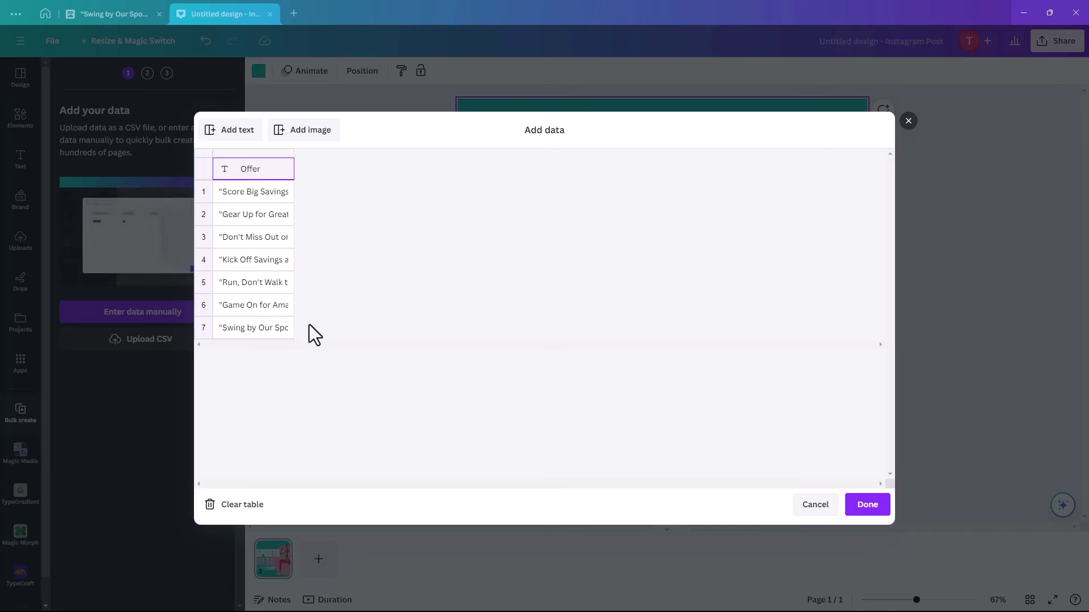
Step: Add an image column and fill its row 1 with White Hoodie Cutout from the Sports Gear folder
left_click(304, 131)
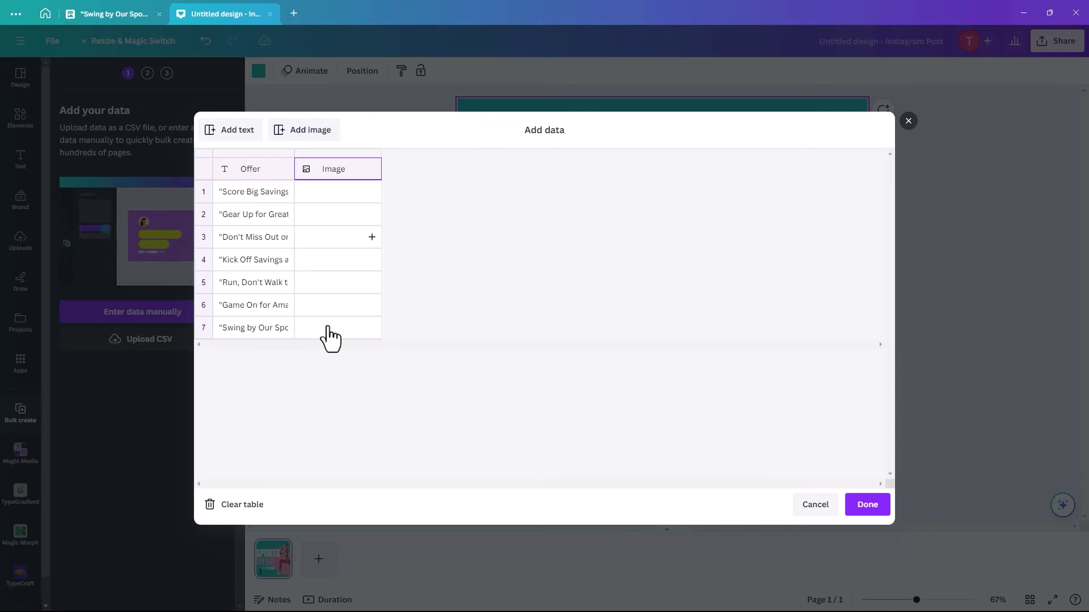
left_click(372, 193)
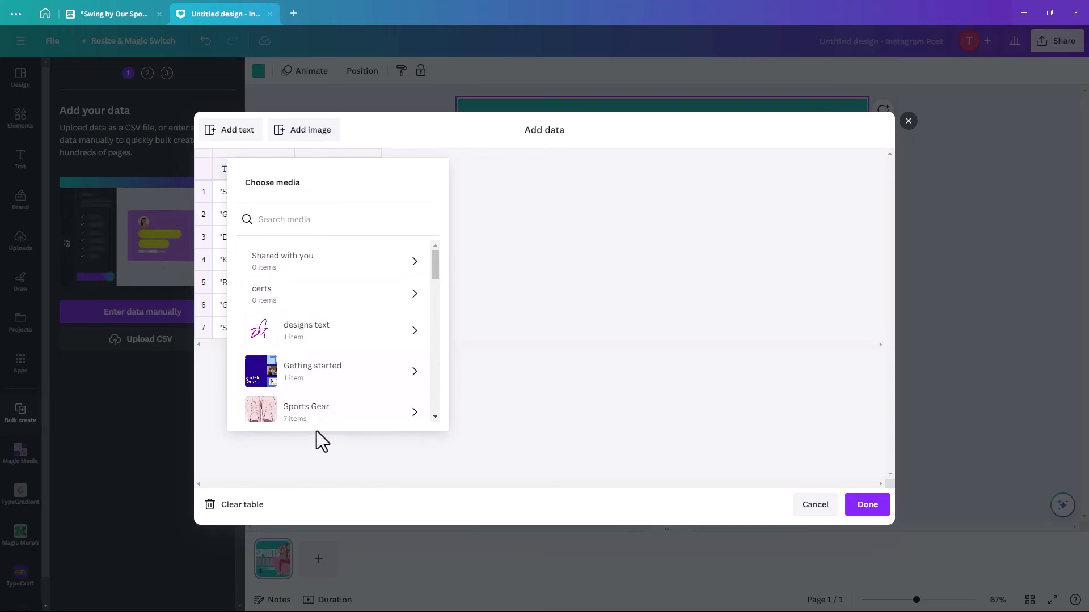
left_click(317, 413)
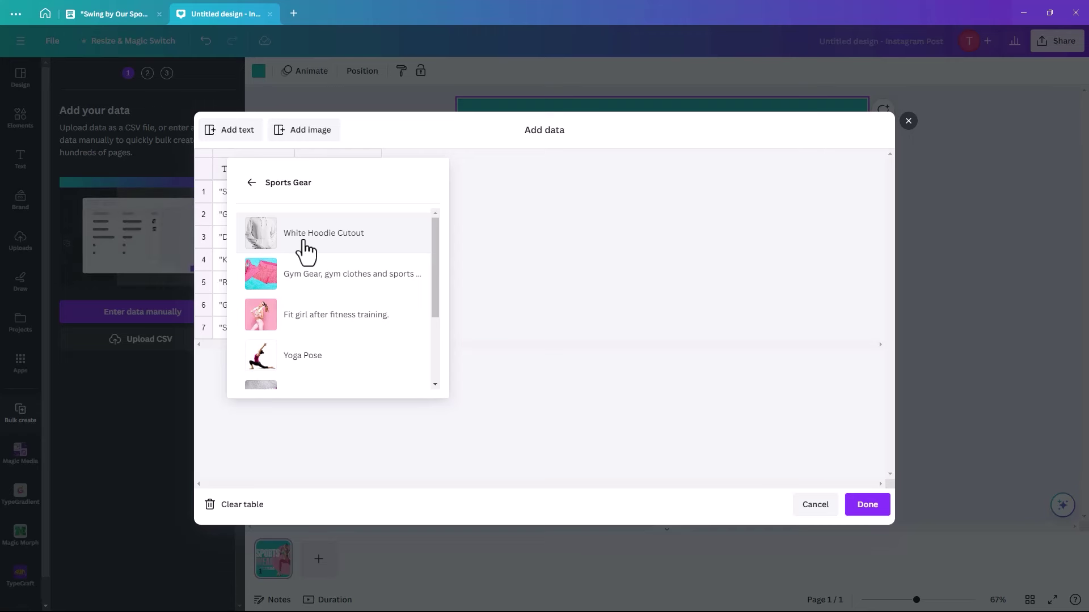
left_click(329, 239)
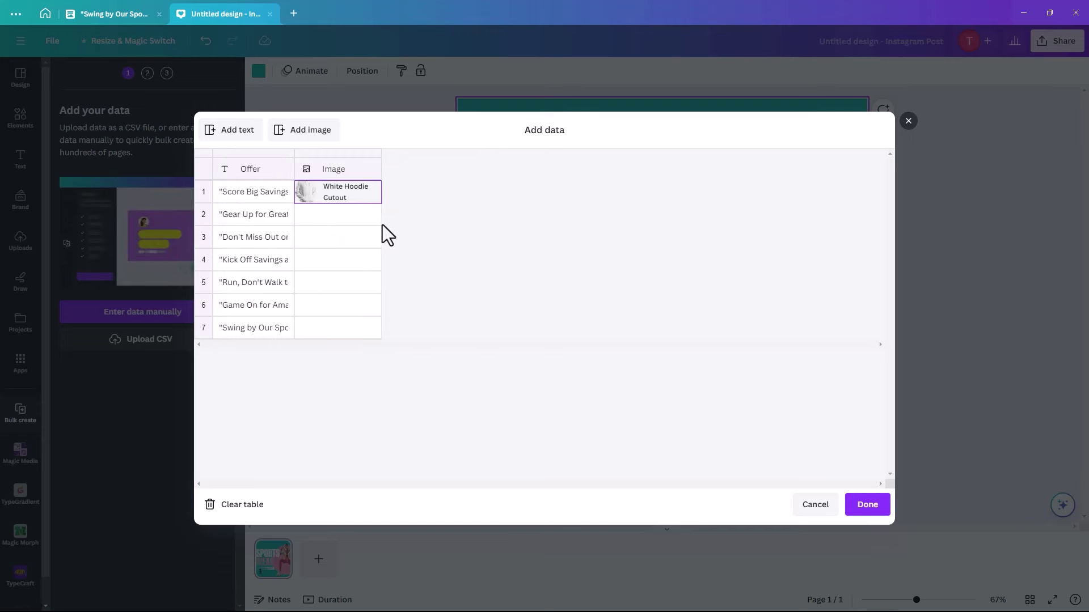
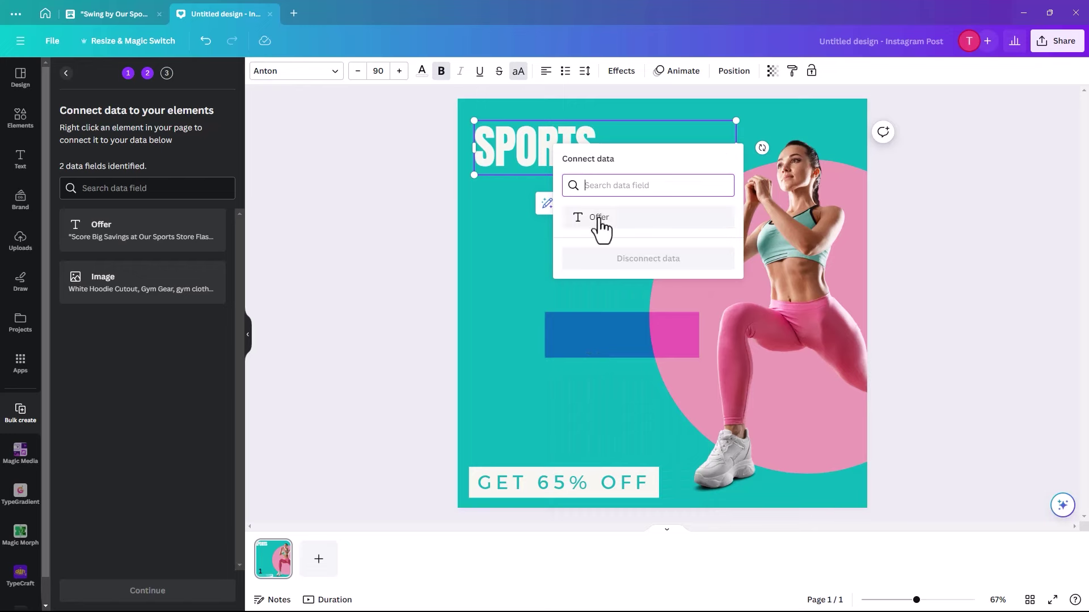
Step: Connect the SPORTS heading to the Offer data field
left_click(596, 220)
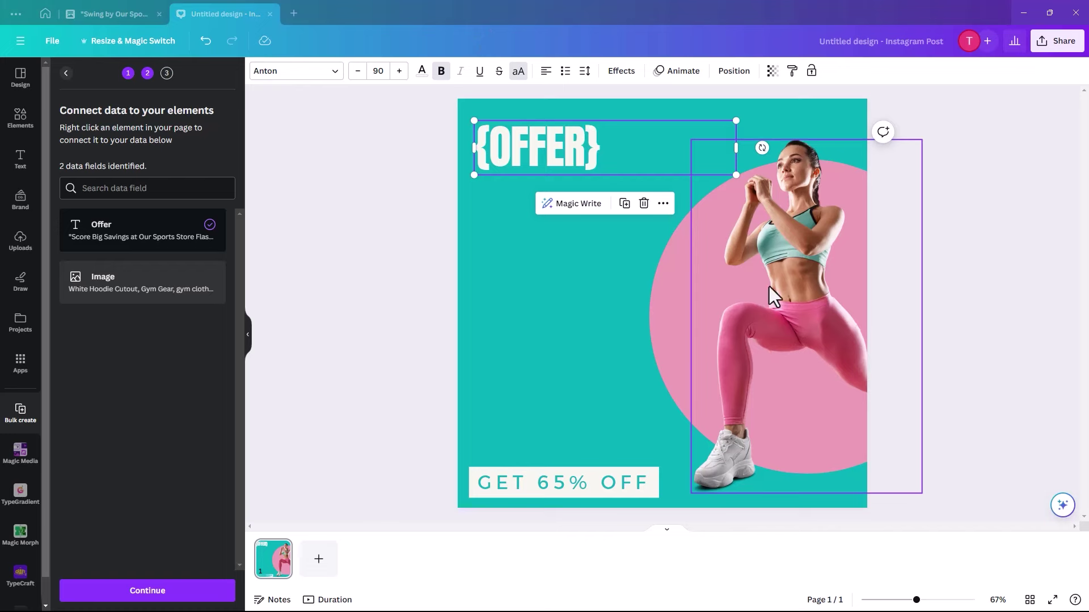
left_click(781, 315)
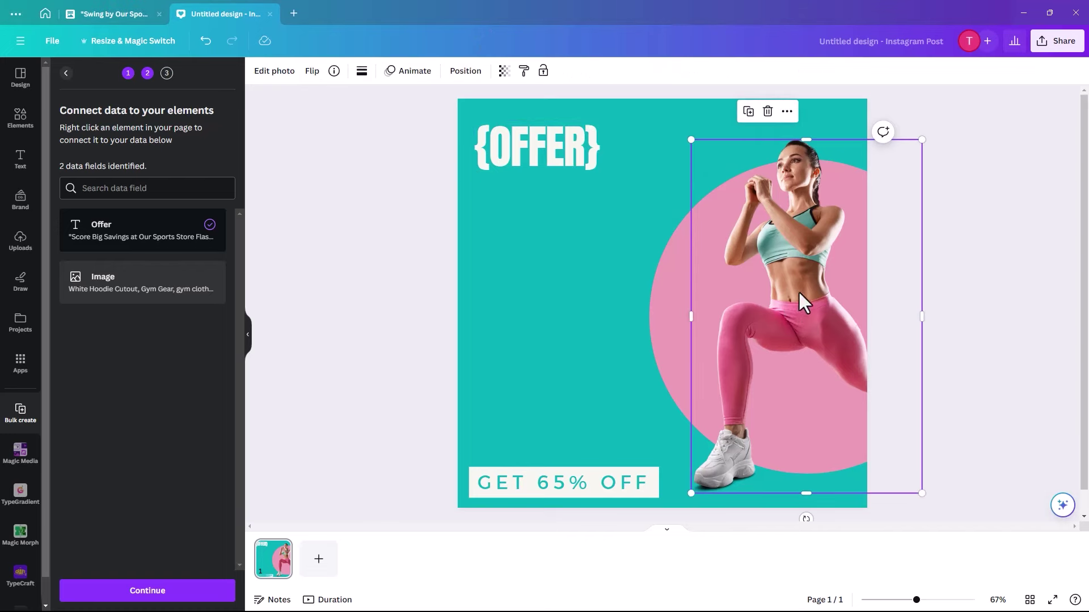
right_click(710, 235)
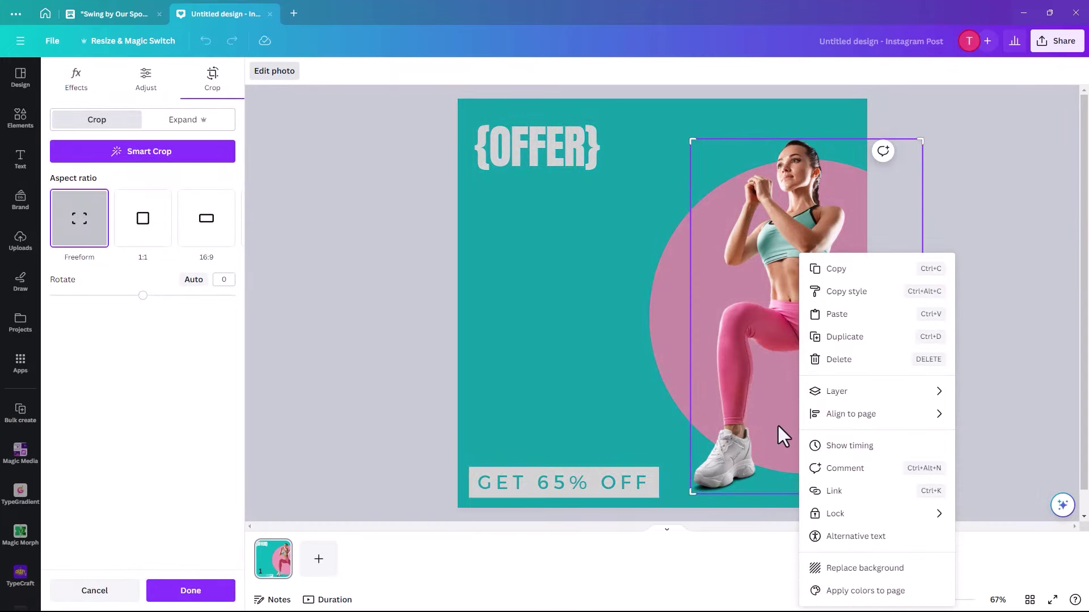
left_click(122, 595)
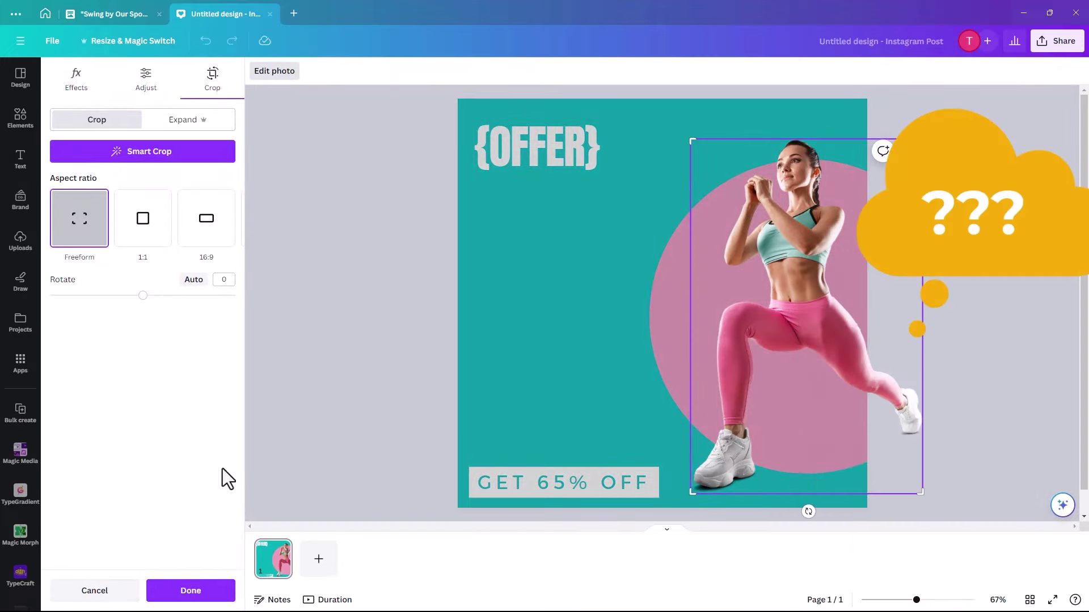
right_click(770, 303)
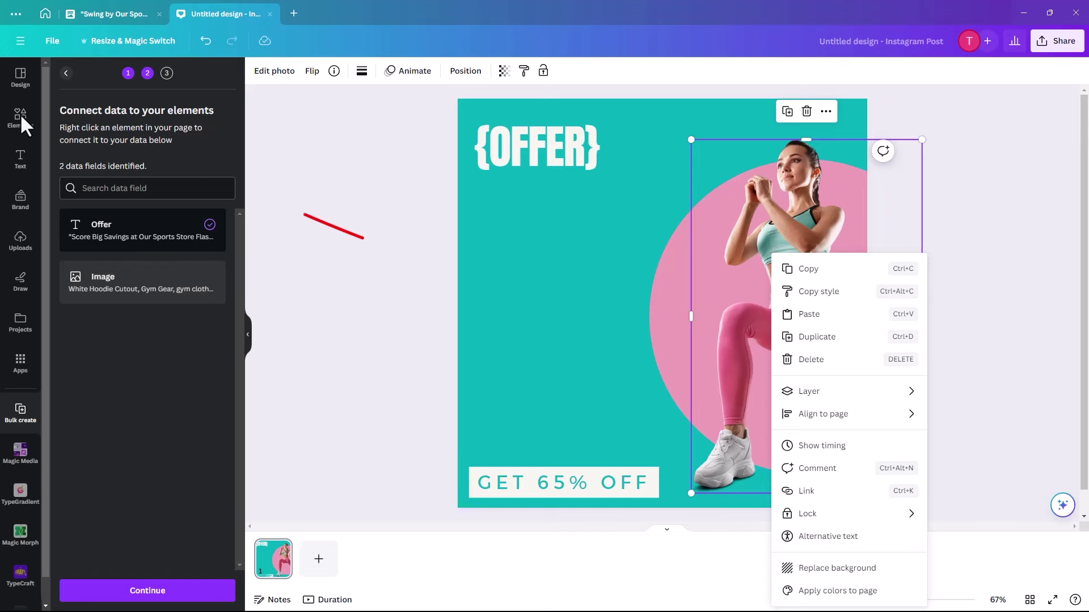
key("Escape")
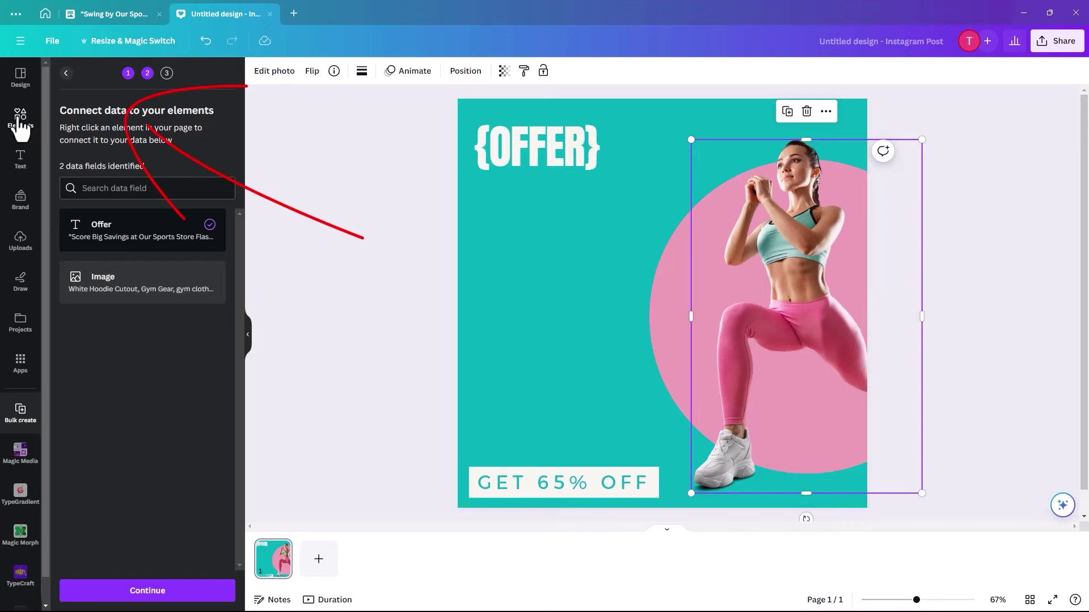
Step: Insert the square frame from the basic shape frames and move it over the woman and the pink circle
left_click(19, 121)
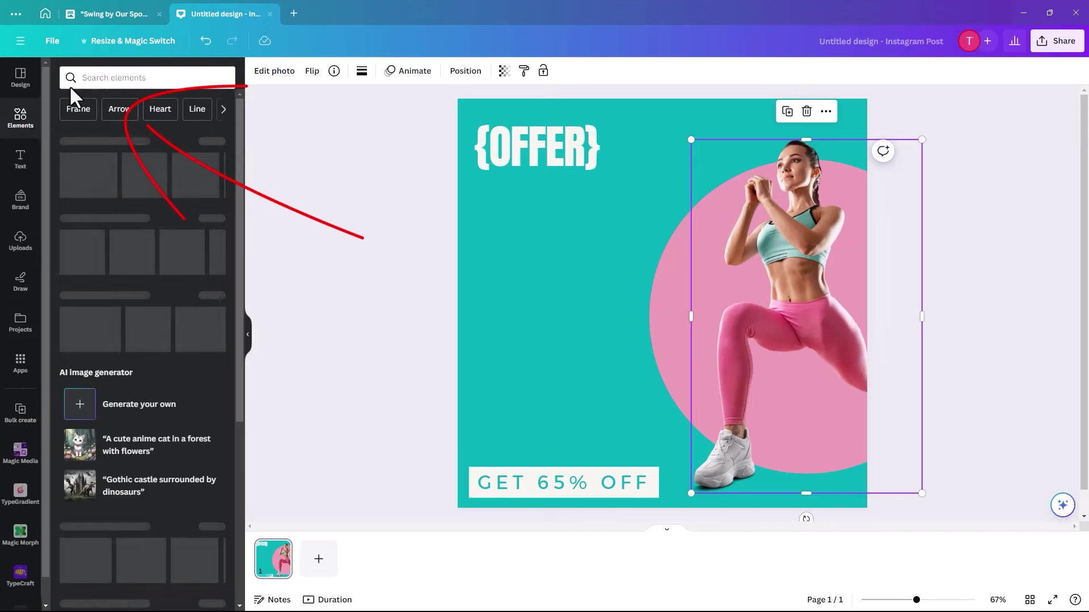
left_click(70, 81)
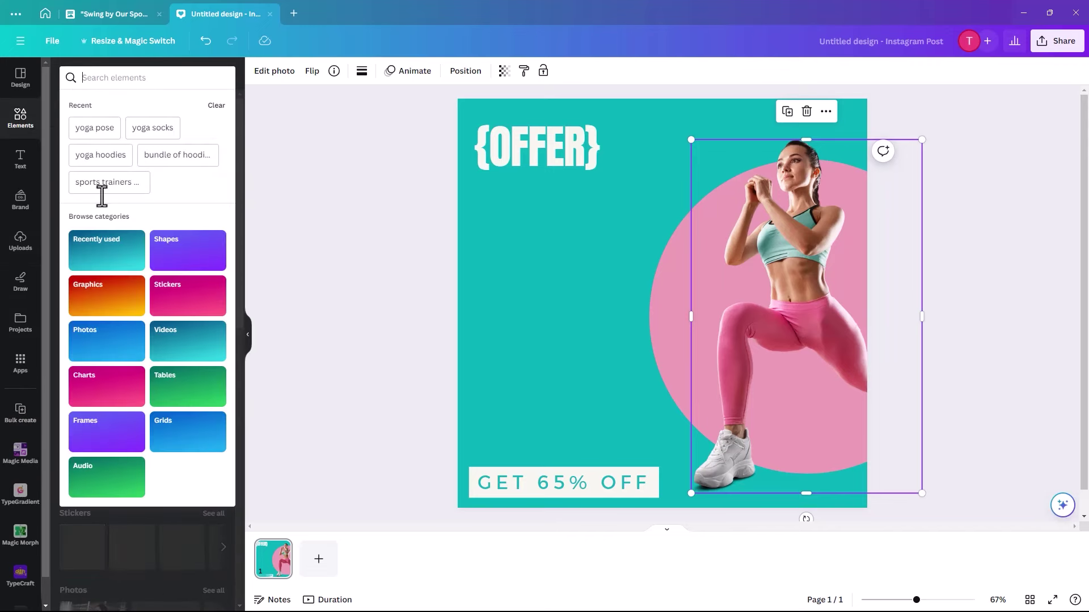
left_click(96, 445)
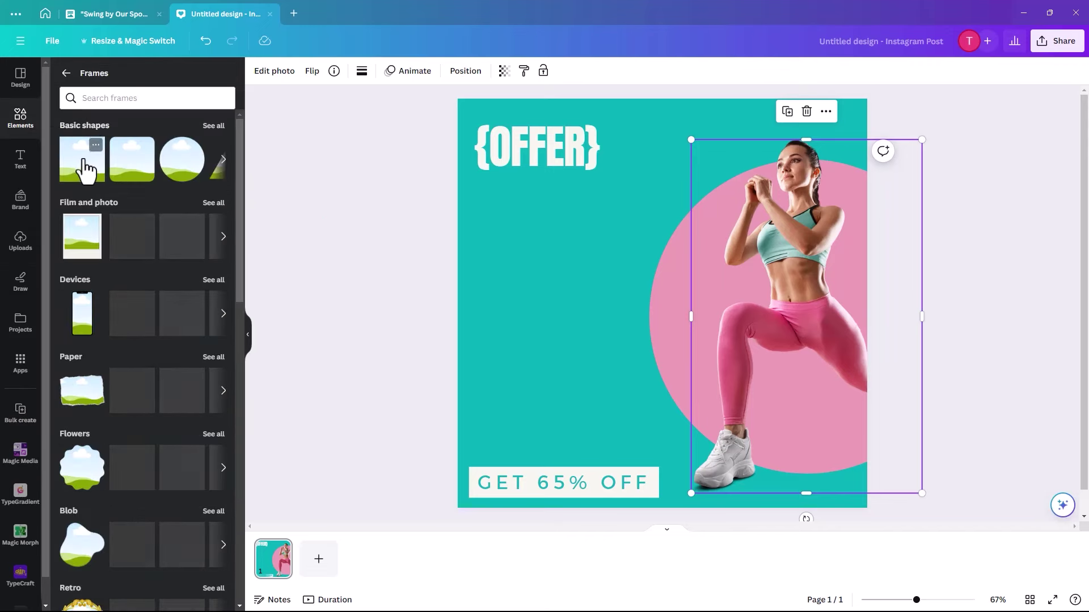
left_click(90, 171)
left_click_drag(705, 303, 805, 261)
Step: Place the woman photo inside the square frame and stretch the frame vertically to about 551 wide by 914 high
left_click(740, 448)
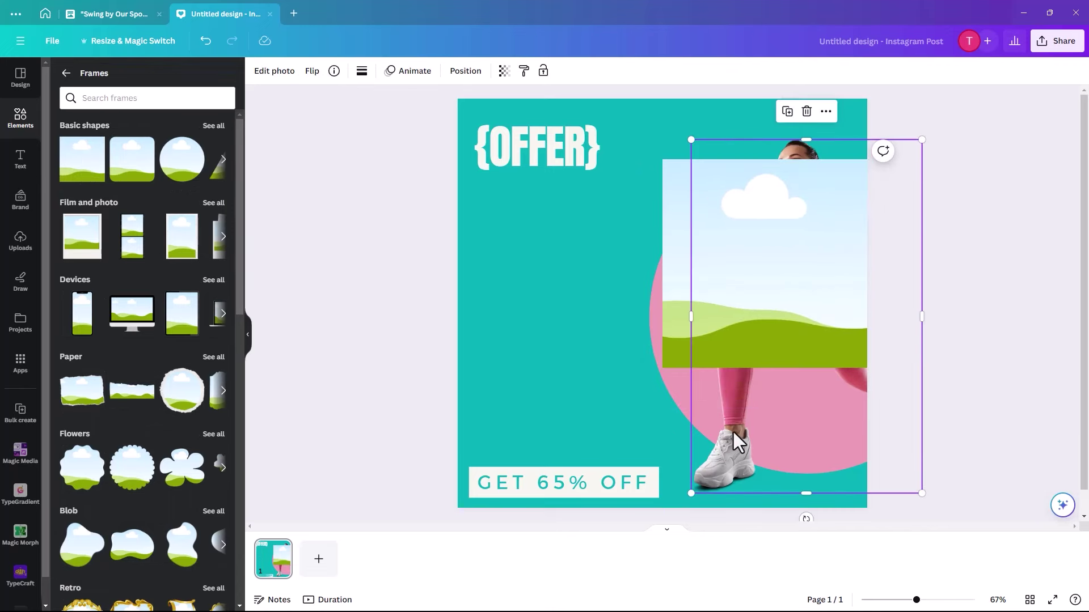
left_click_drag(739, 442, 750, 382)
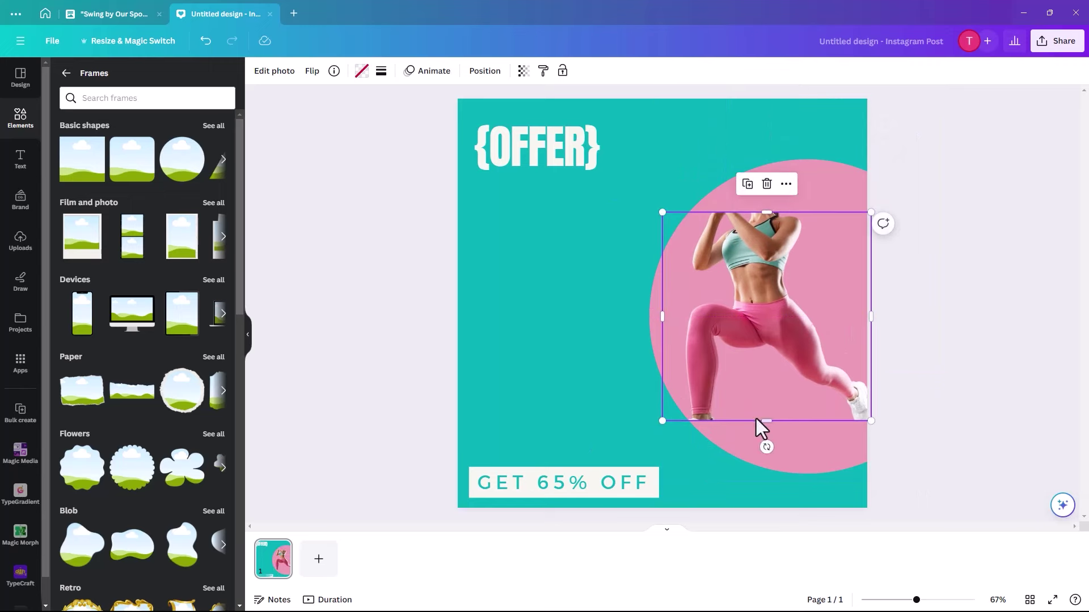
left_click_drag(765, 419, 769, 483)
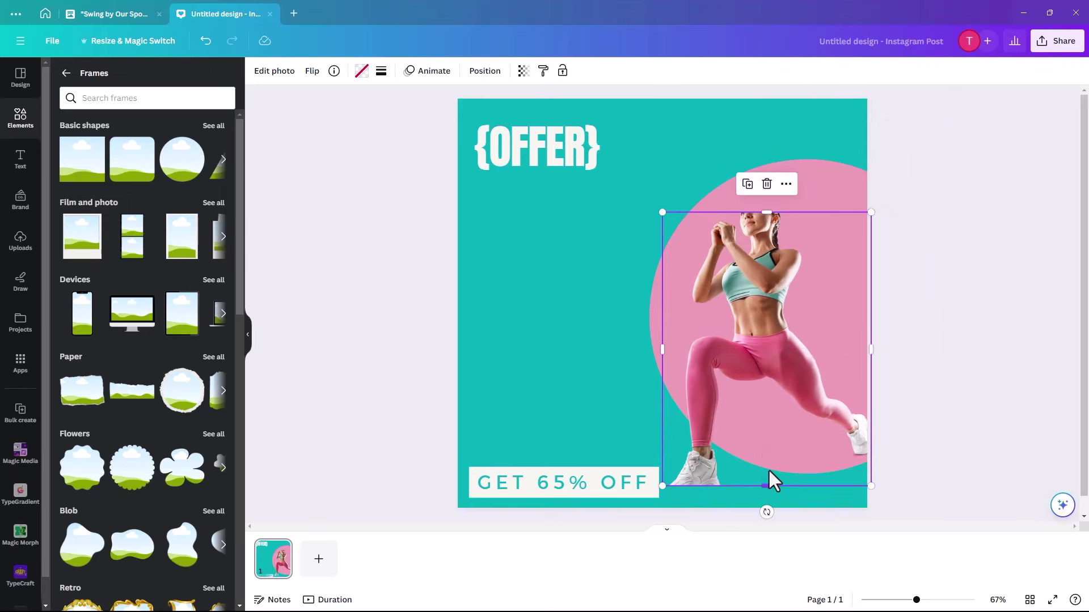
left_click_drag(766, 211, 761, 137)
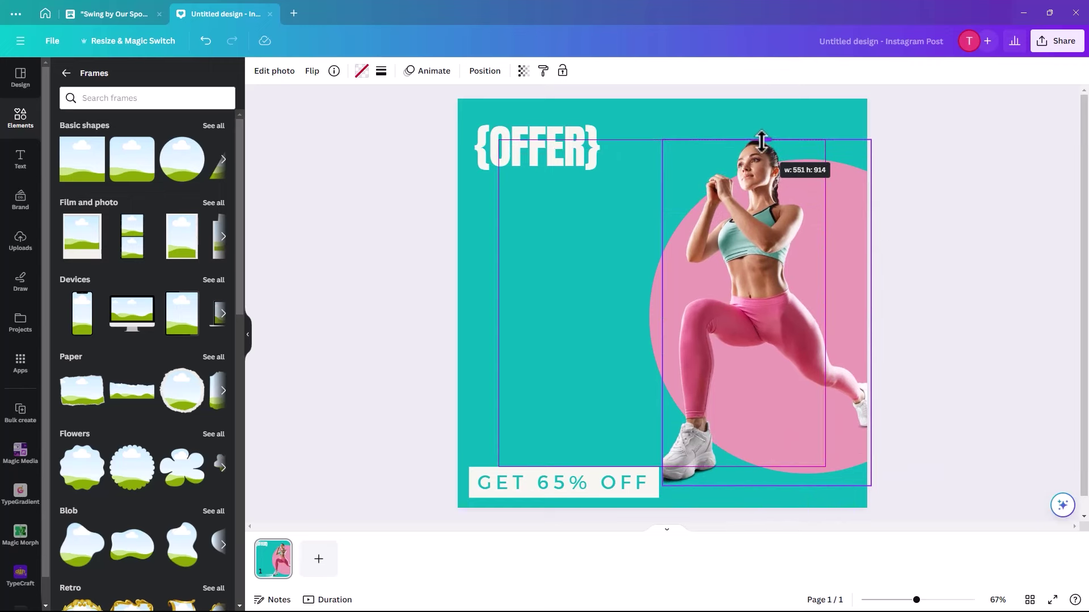
Step: Connect the framed woman photo to the Image data field
right_click(739, 335)
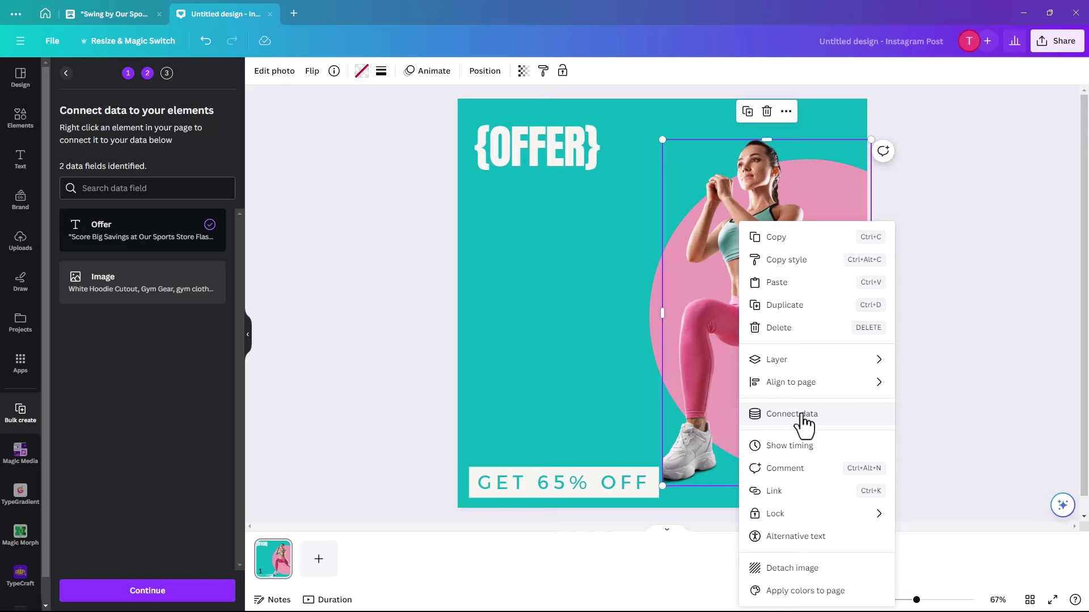
left_click(802, 418)
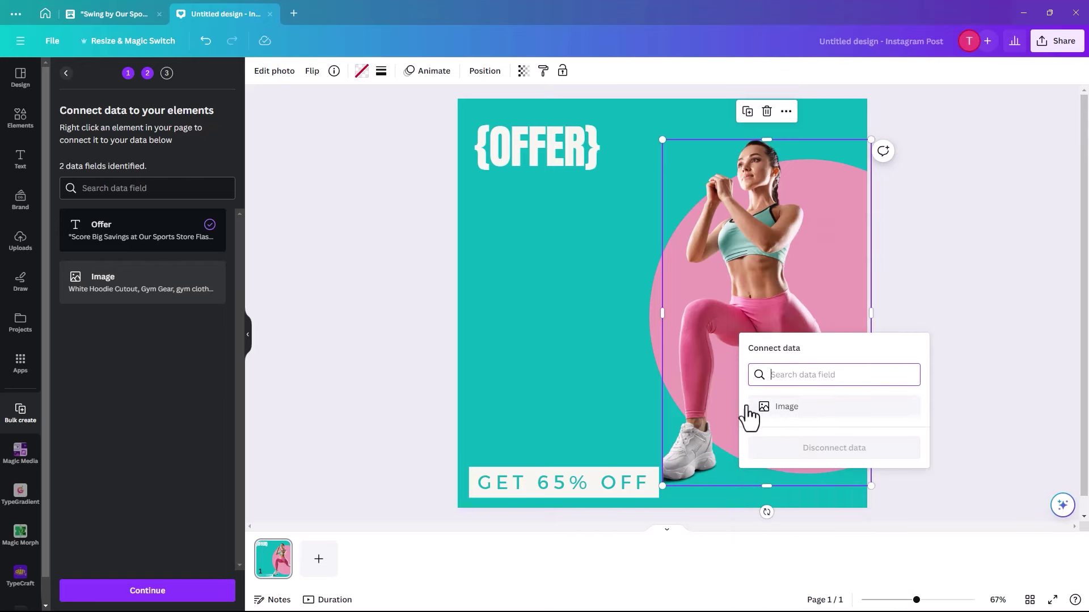
left_click(783, 408)
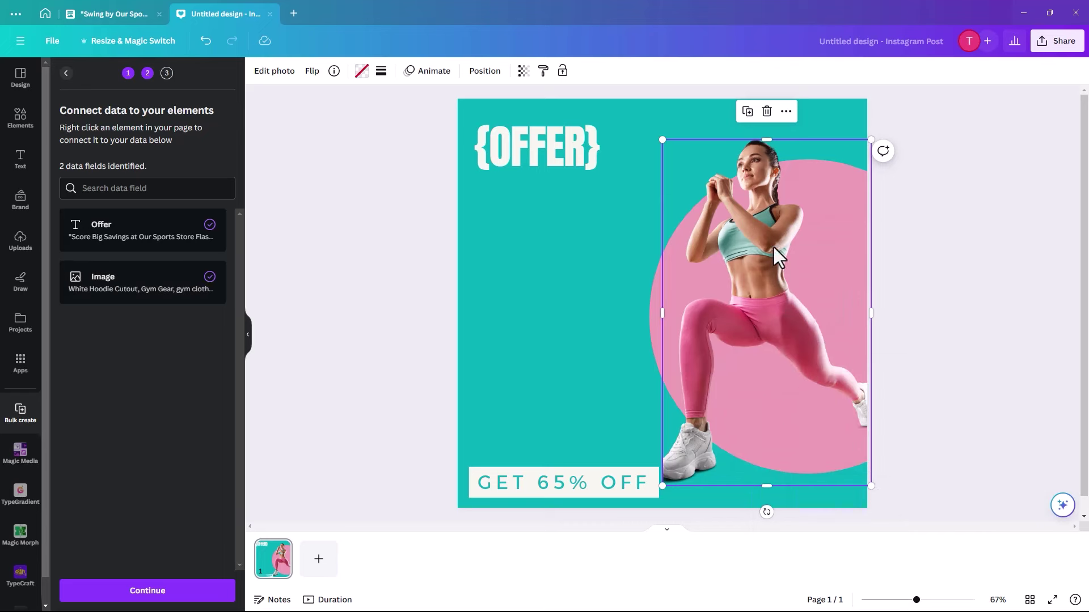
Step: Proceed to applying the data and generate 7 designs with all rows selected
left_click(147, 593)
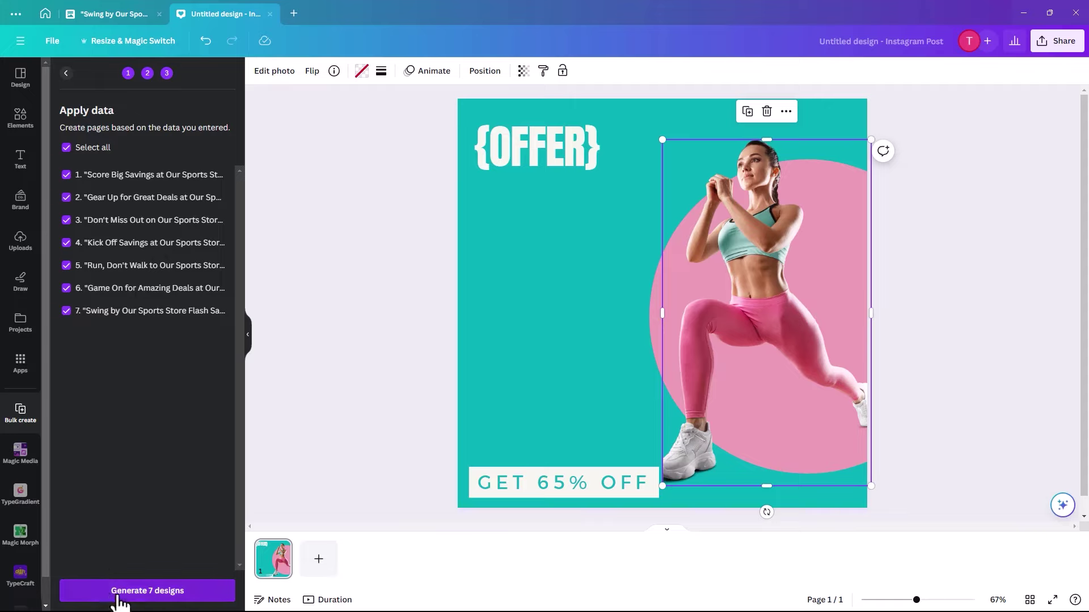
left_click(138, 598)
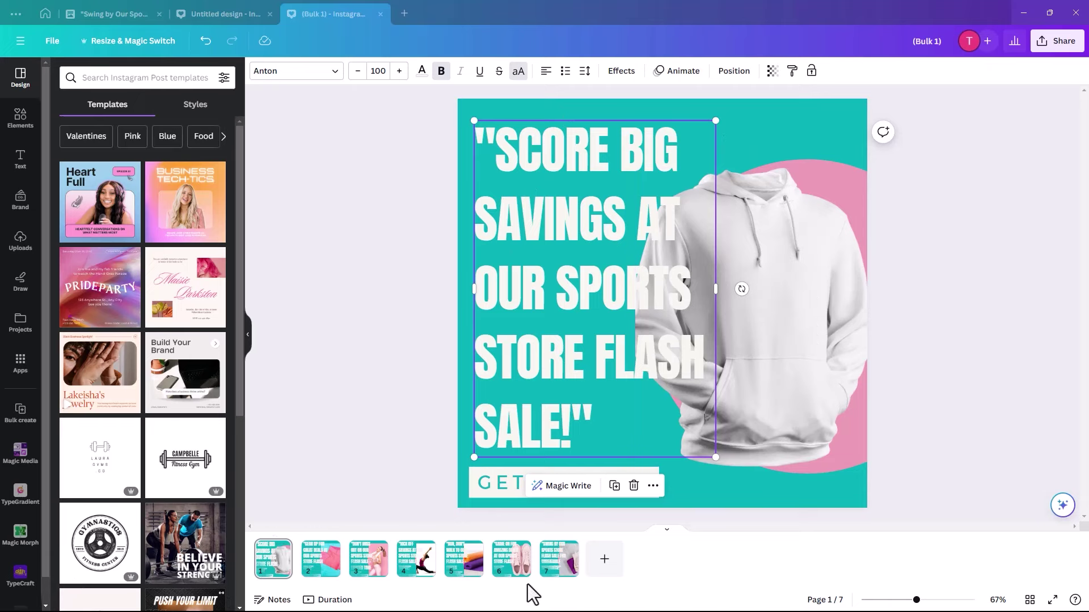
Step: Hide the page thumbnails and show them again
left_click(667, 530)
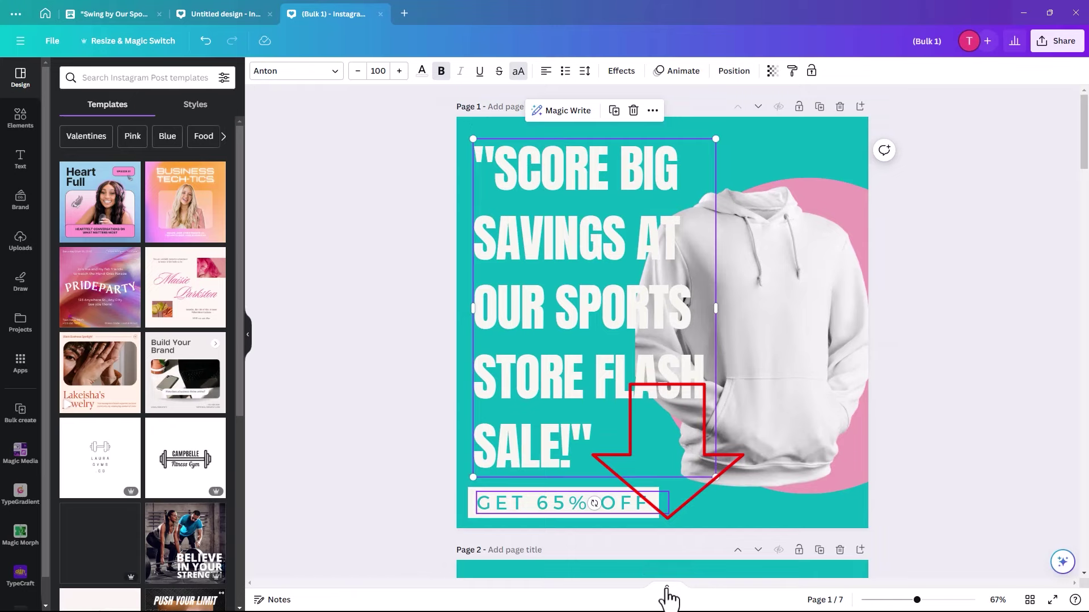
left_click(666, 593)
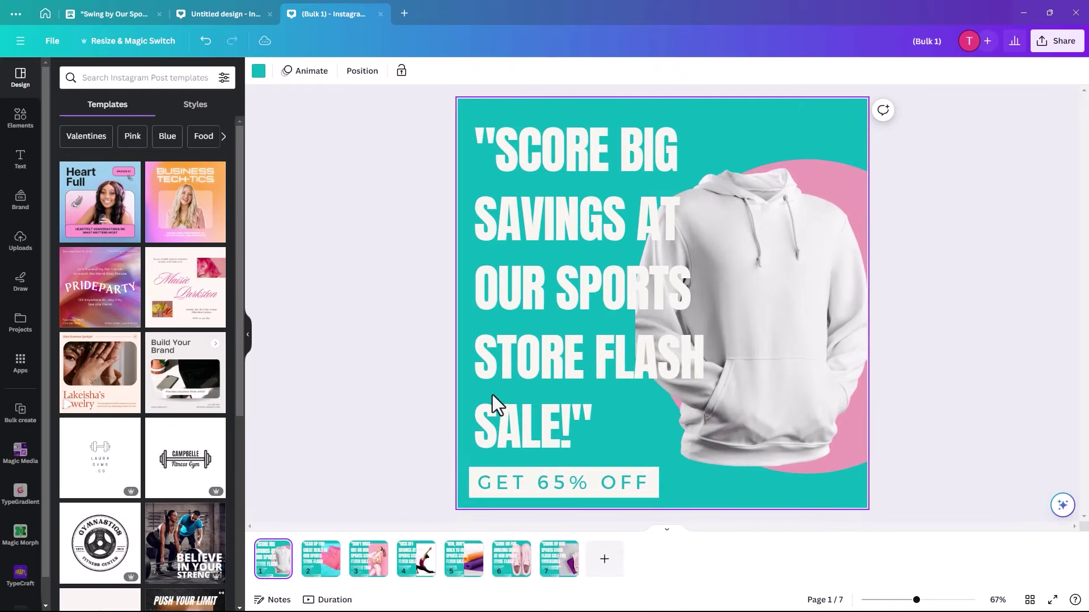
Step: Shift the hoodie photo on page 1 slightly outward and down, away from the headline
left_click(593, 257)
left_click(783, 269)
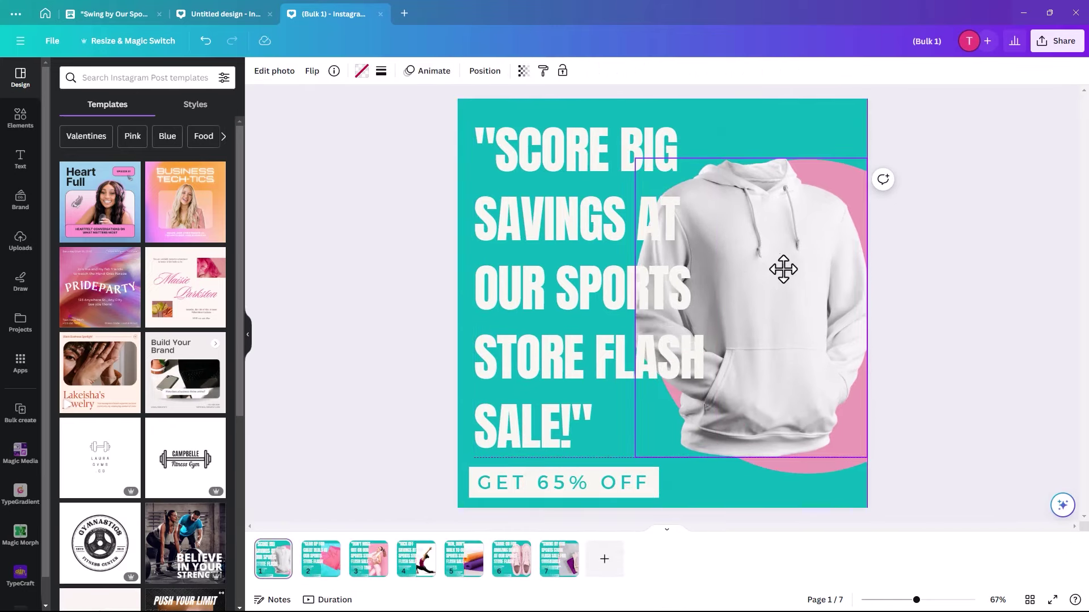
left_click_drag(783, 269, 799, 276)
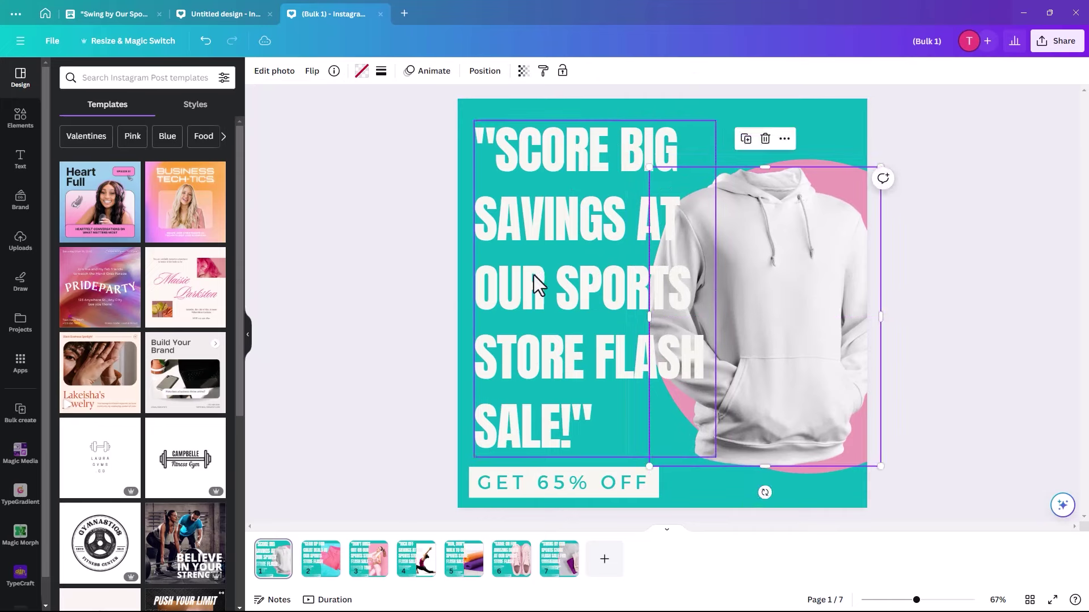
Step: Narrow the page 1 headline's text box to fit its words and nudge it slightly toward the page's outer edge
left_click(664, 283)
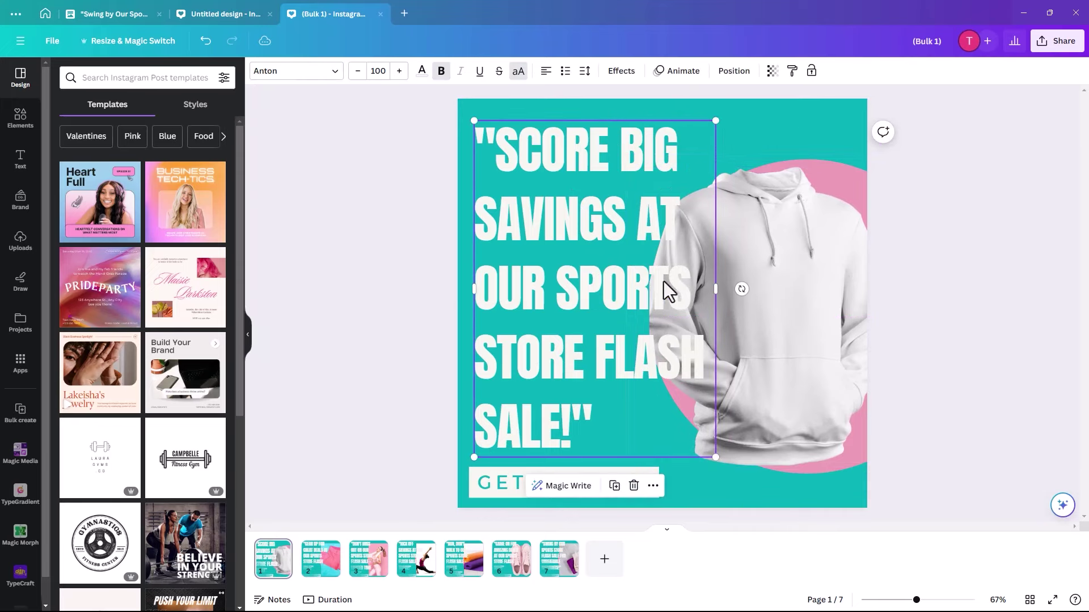
double_click(713, 289)
left_click(734, 278)
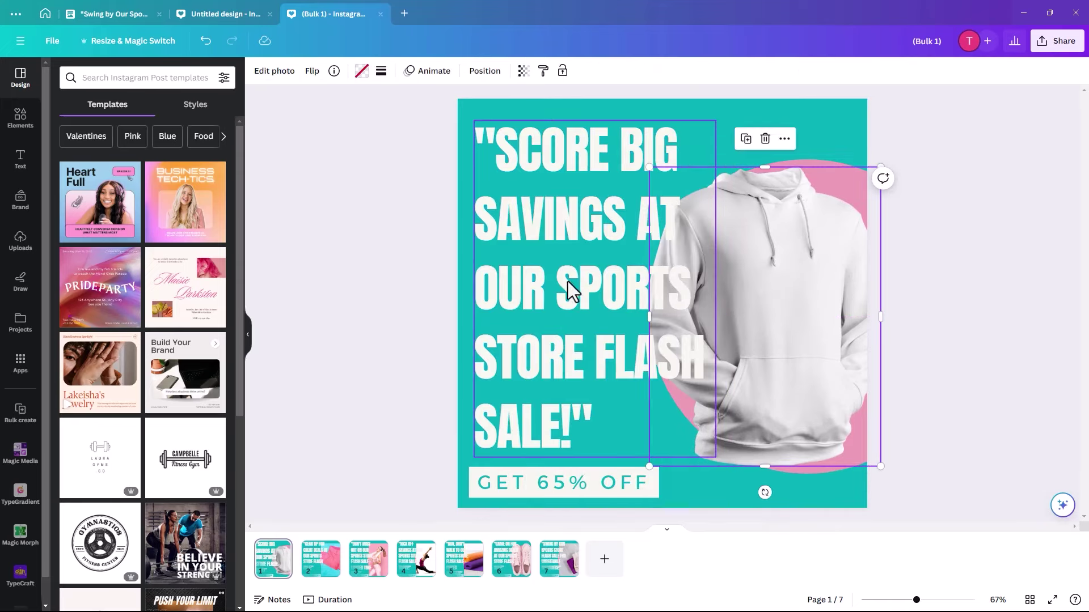
left_click(629, 289)
mouse_move(716, 288)
left_mouse_down()
mouse_move(697, 291)
mouse_move(706, 290)
left_mouse_up()
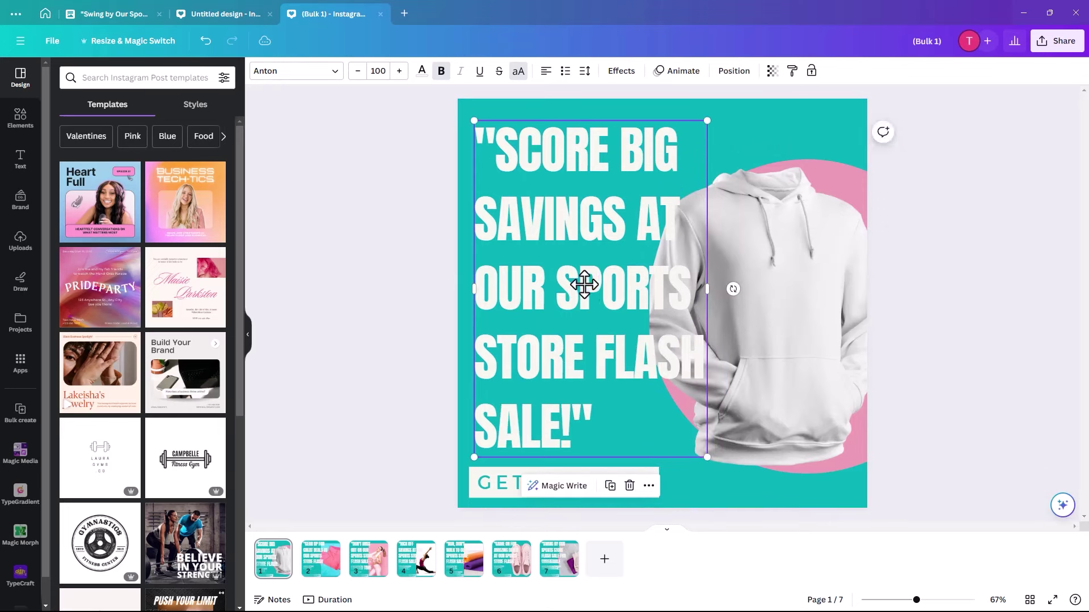
left_click_drag(584, 284, 580, 286)
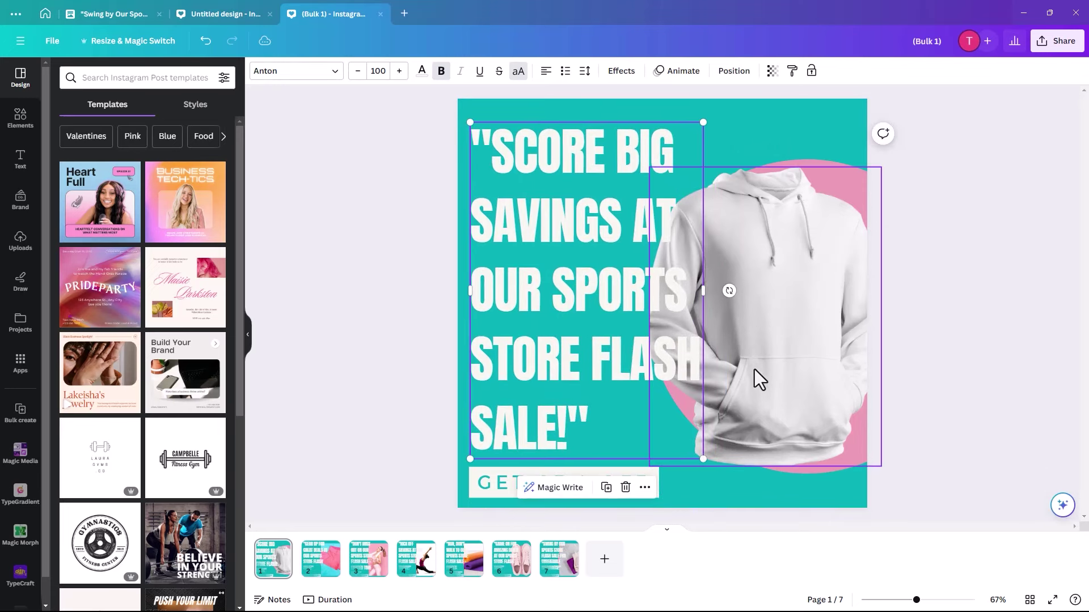
Step: Move the hoodie photo down and shrink it to rest on the bottom edge of page 1, clearing more of the headline
left_click_drag(759, 379, 756, 398)
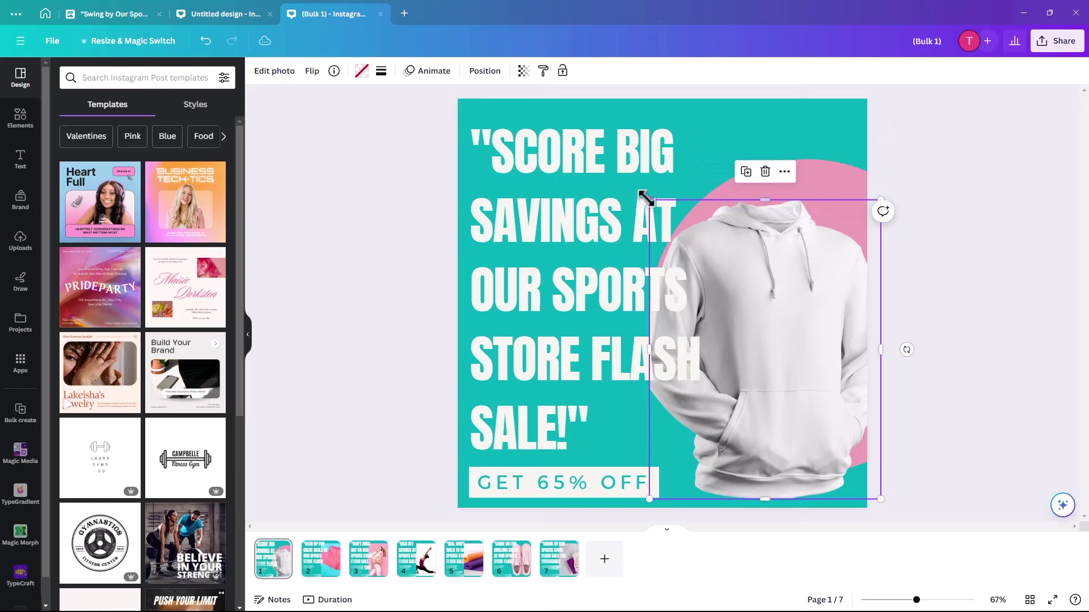
left_click_drag(650, 200, 666, 221)
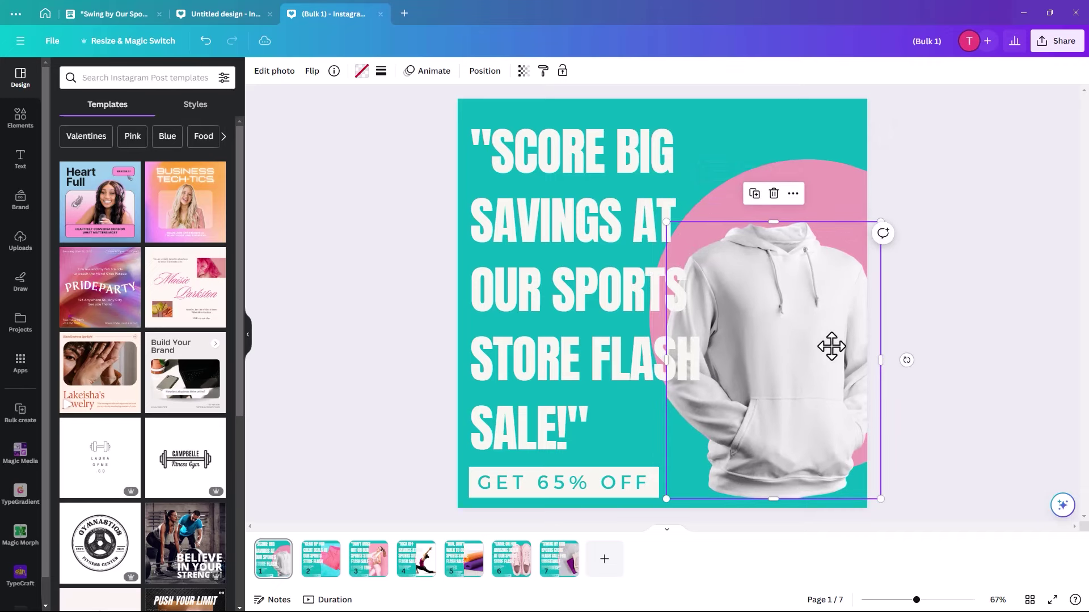
left_click_drag(831, 346, 834, 356)
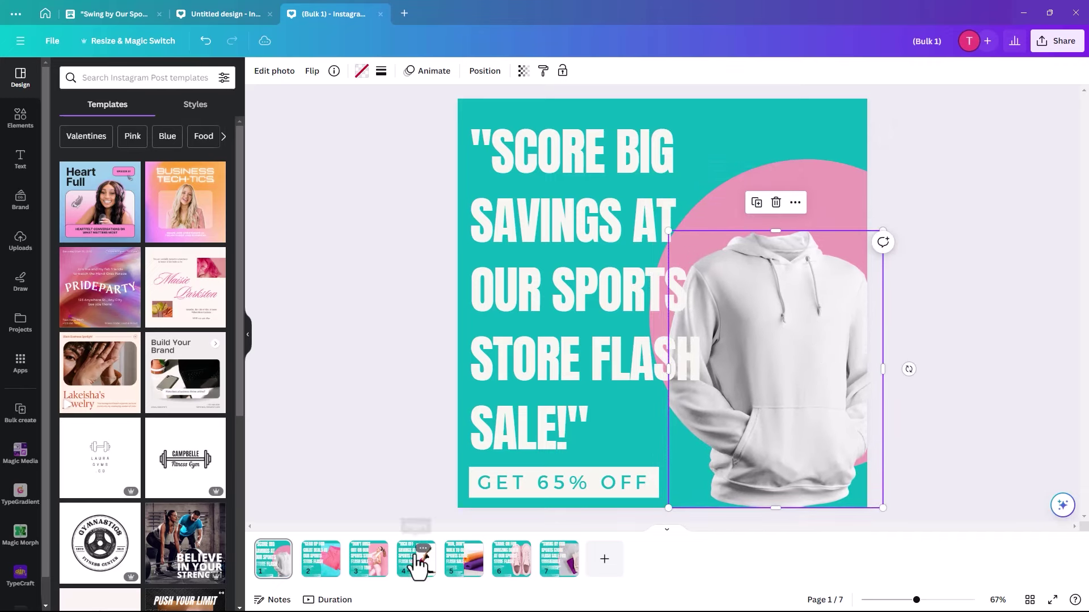
Step: On page 2, delete the "GET 65% OFF" banner and narrow the "GEAR UP" headline so it wraps onto six lines
left_click(320, 558)
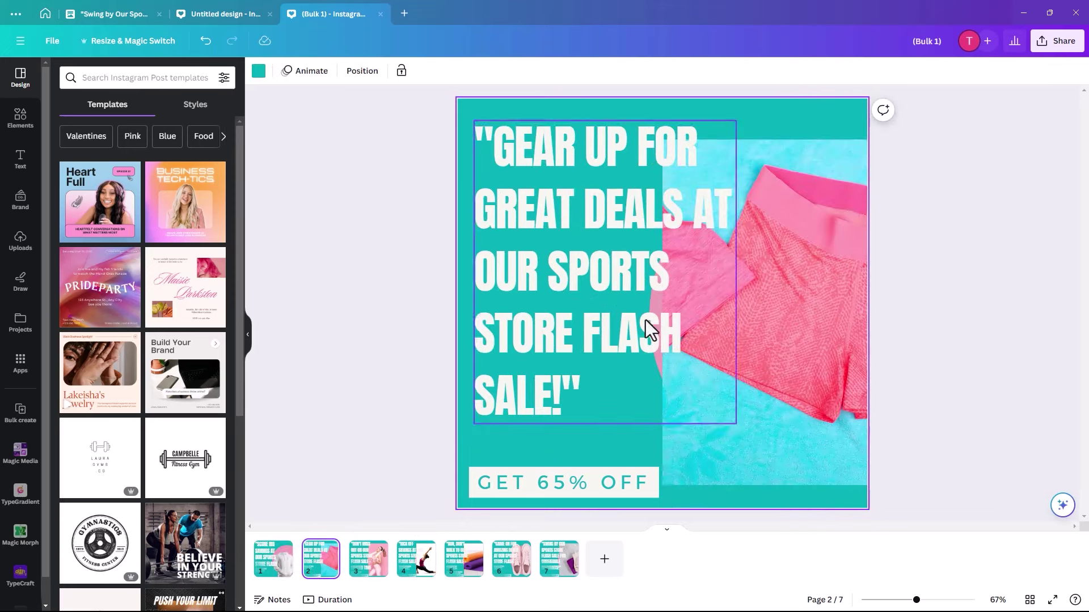
left_click(583, 482)
key("Delete")
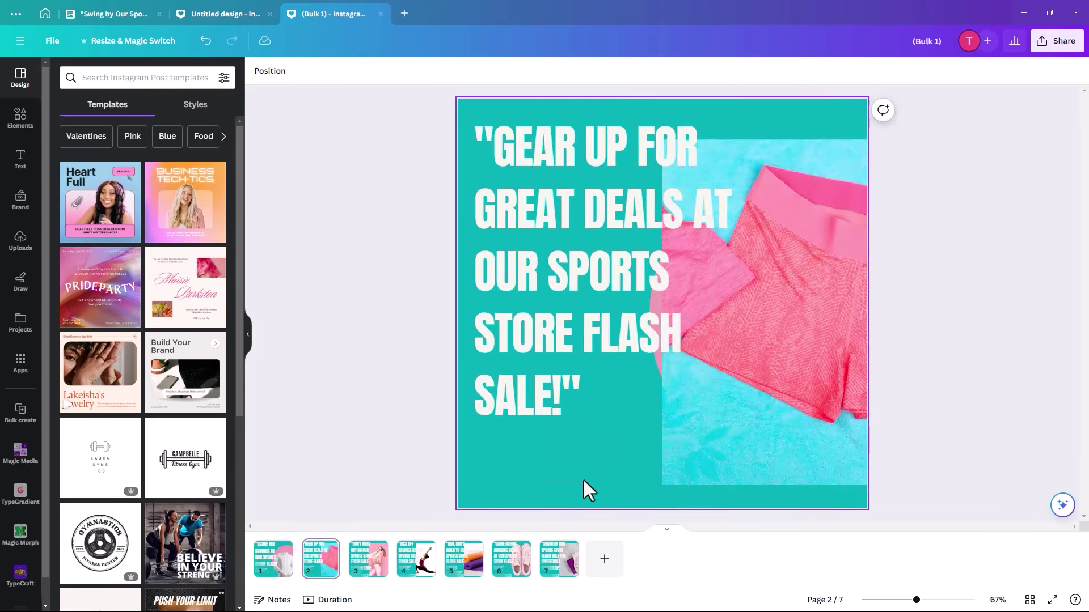
left_click(547, 266)
Step: Widen the pink sportswear photo's frame to reveal more of the outfit, then scale it down and place it over the pink circle
left_click_drag(662, 312, 411, 309)
left_click_drag(712, 324, 778, 321)
left_click_drag(481, 317, 434, 316)
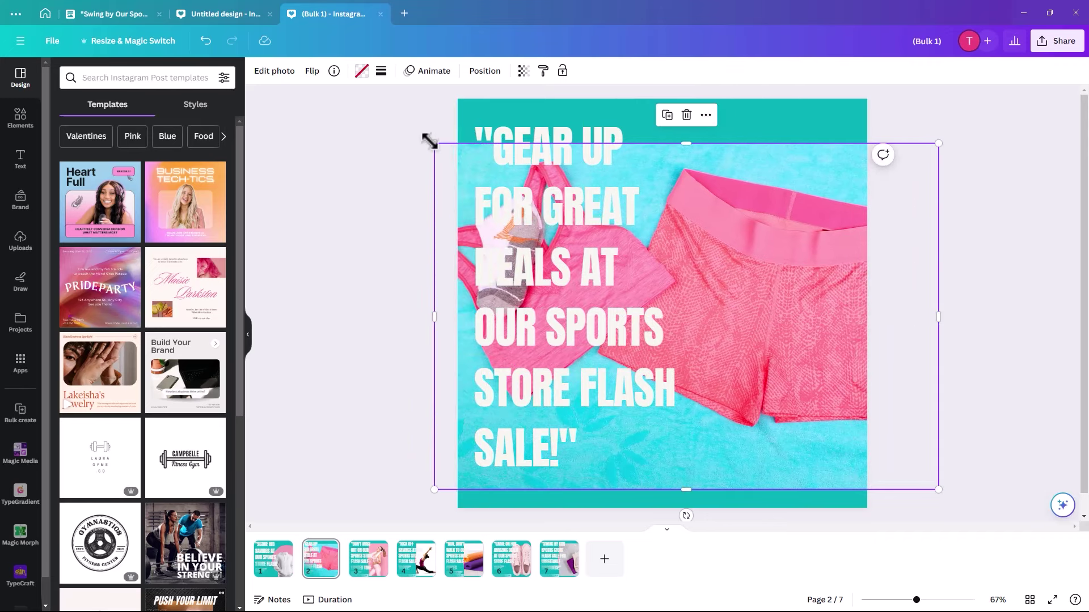
left_click_drag(452, 152, 612, 247)
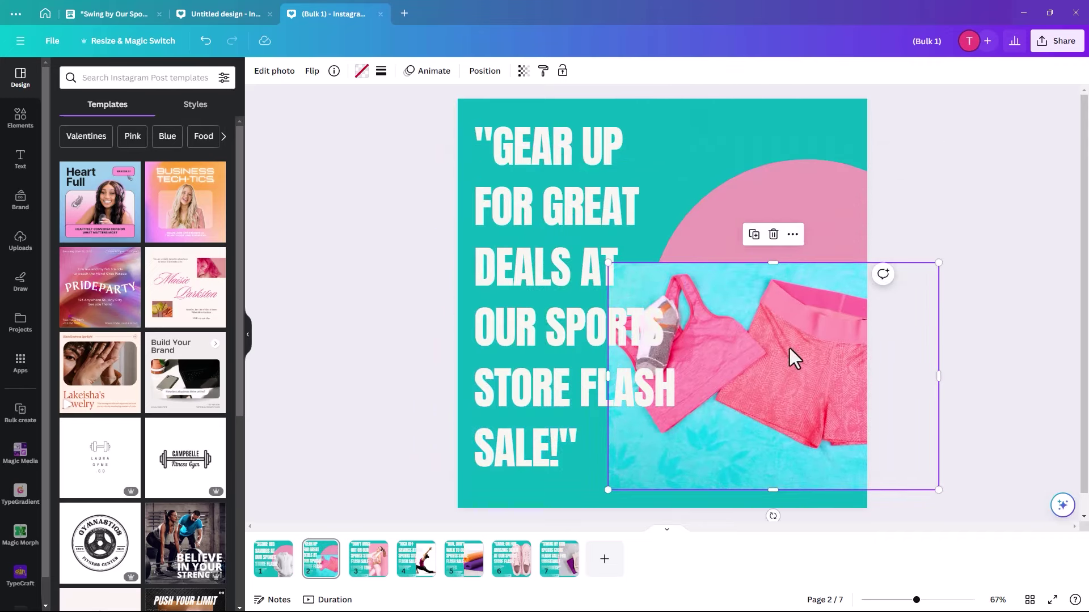
left_click_drag(794, 357, 779, 292)
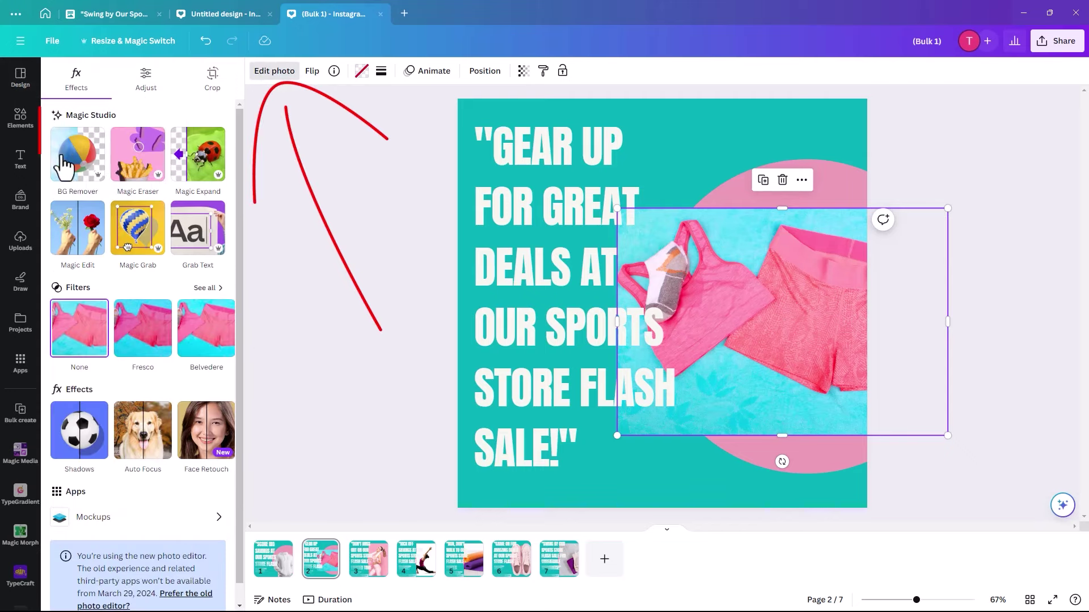
Step: Remove the sportswear photo's background, extend its frame slightly in height, and reposition the outfit over the pink circle
left_click(70, 160)
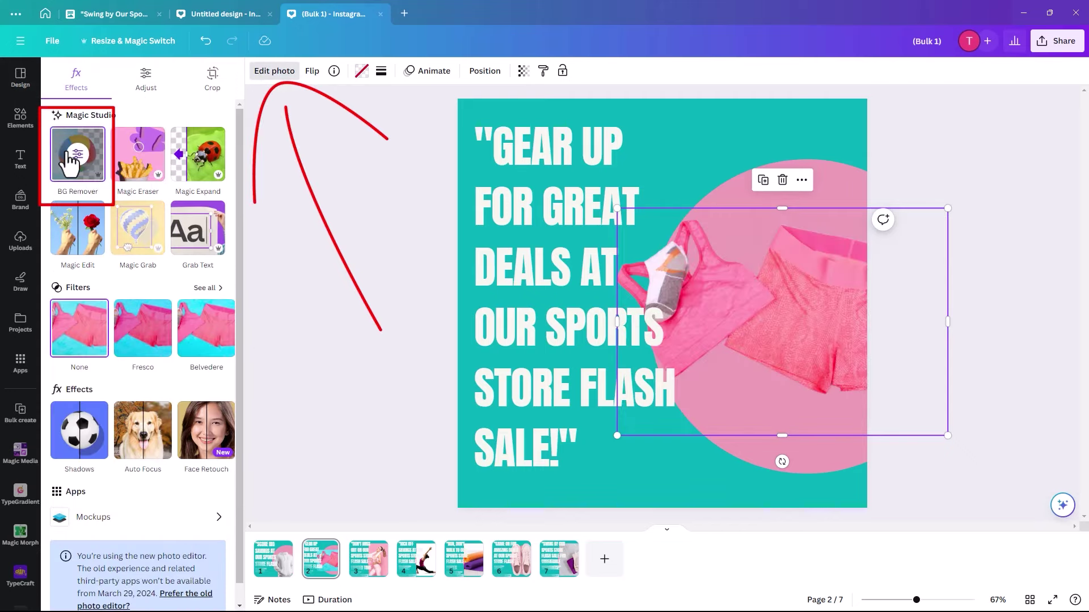
mouse_move(774, 305)
left_mouse_down()
mouse_move(739, 280)
mouse_move(778, 257)
mouse_move(761, 315)
left_mouse_up()
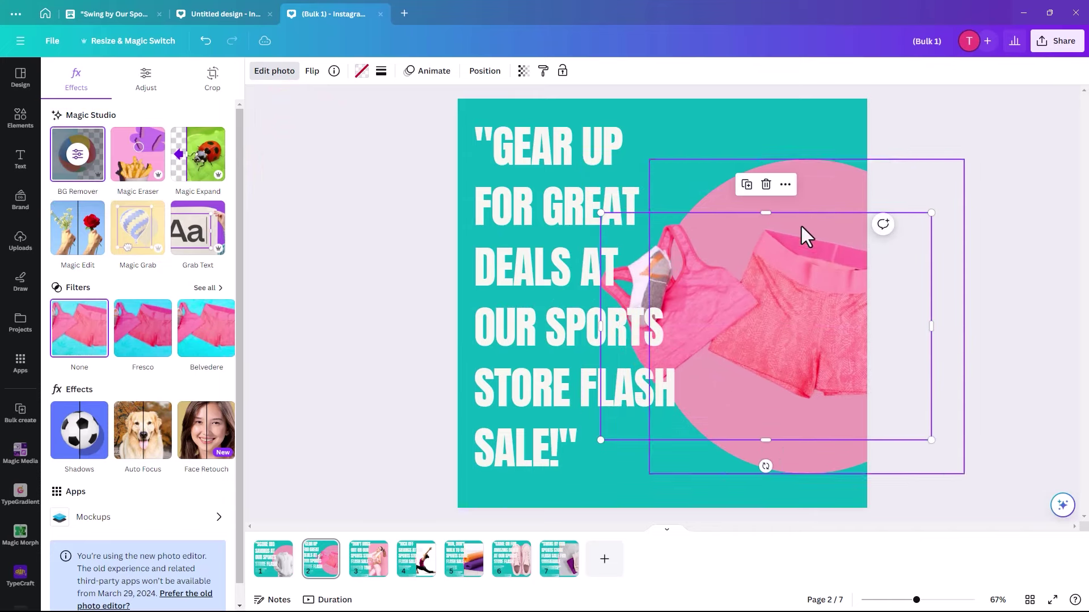
left_click_drag(764, 459, 762, 464)
left_click_drag(775, 365, 784, 335)
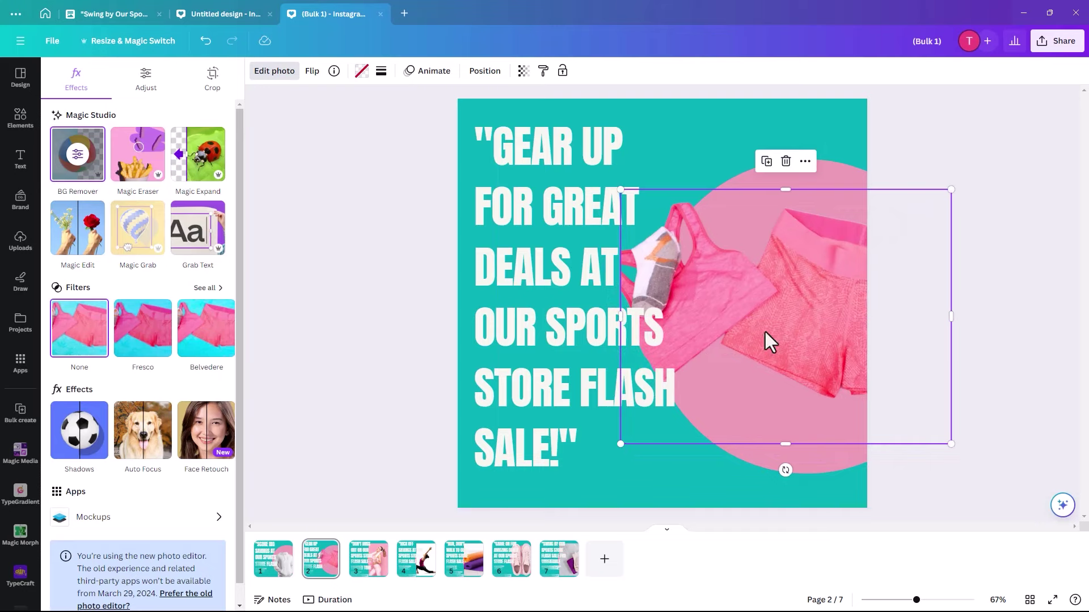
Step: Delete the "GET 65% OFF" banner from page 3
left_click(356, 570)
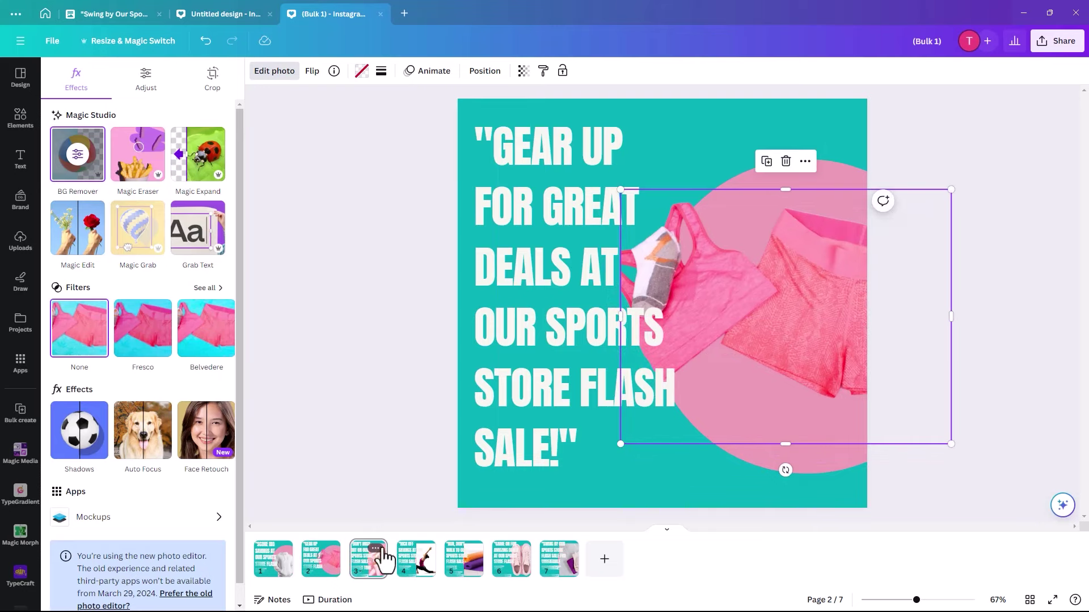
left_click(653, 297)
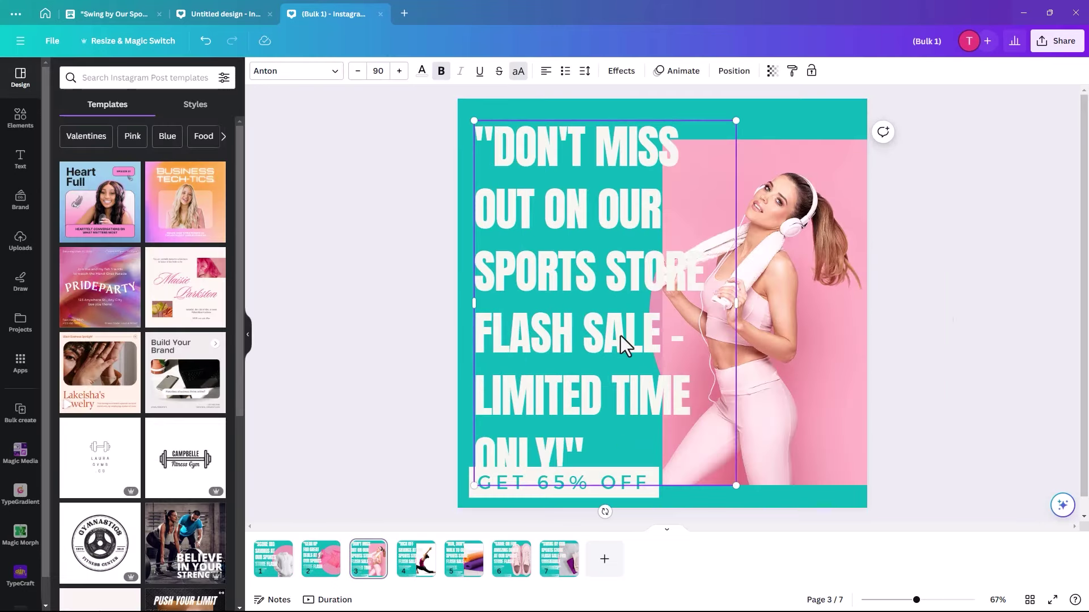
left_click(511, 491)
key("Delete")
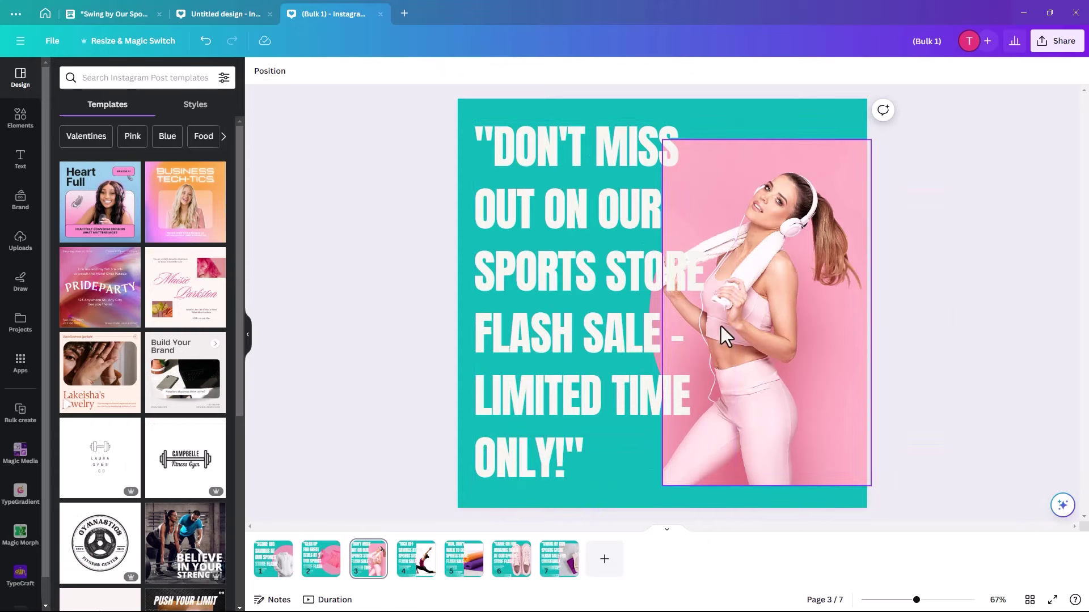
Step: Remove the background from the page 3 photo of the woman and move her down to the page's bottom edge
left_click(792, 318)
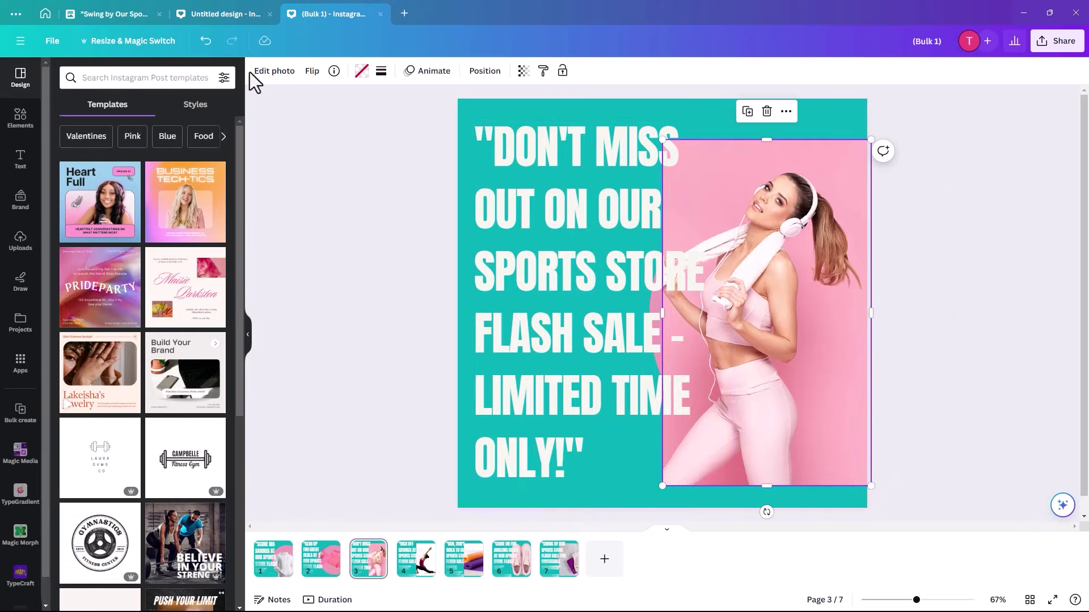
left_click(272, 72)
left_click(77, 154)
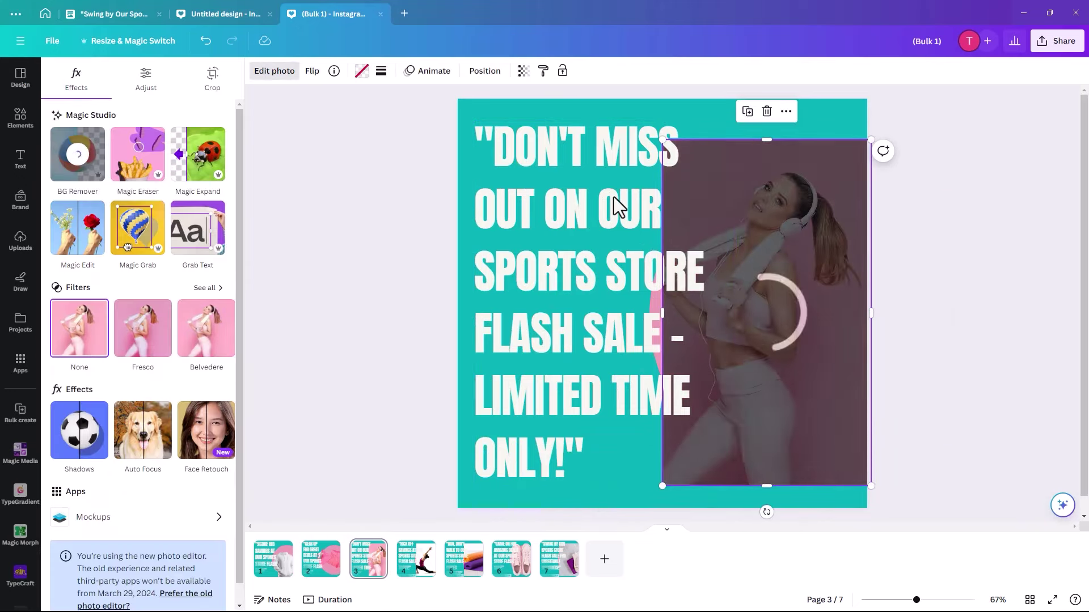
left_click_drag(741, 302, 755, 326)
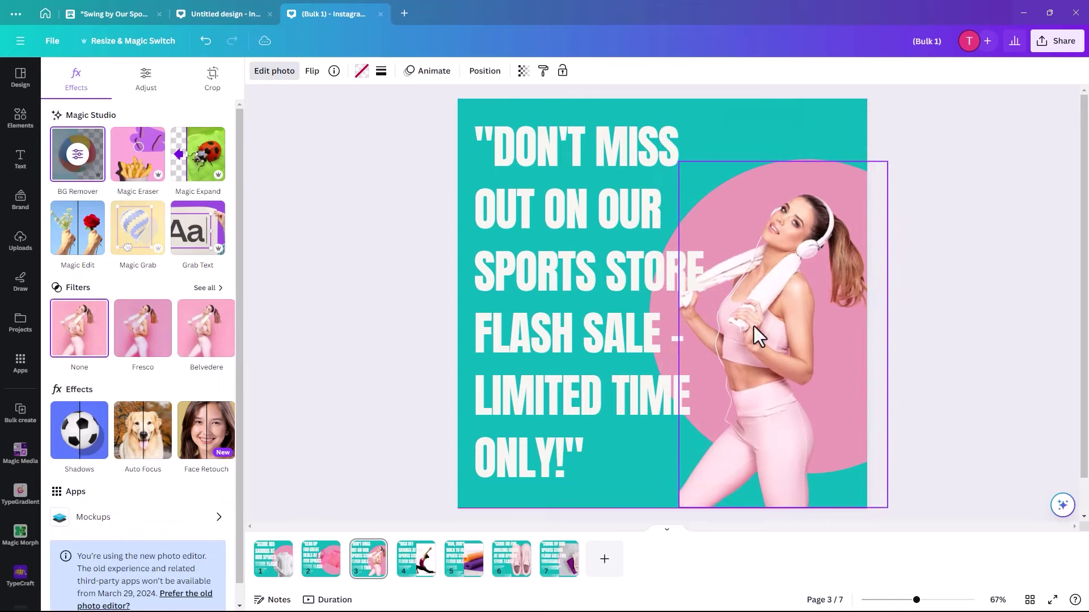
Step: Delete the words "SPORTS STORE" from the page 3 headline
left_click(559, 270)
left_click(565, 275)
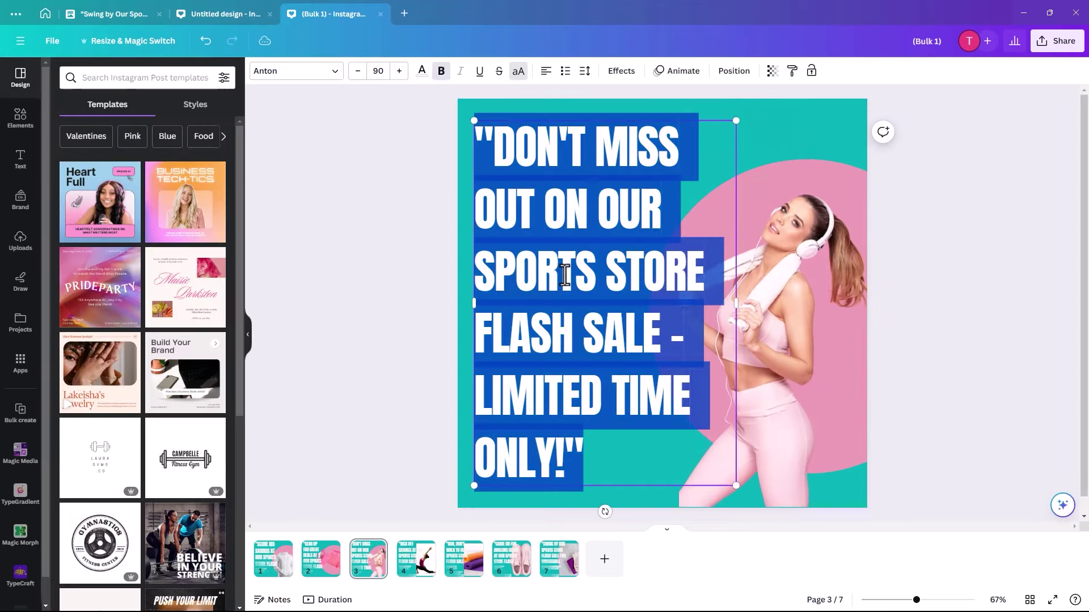
left_click(597, 262)
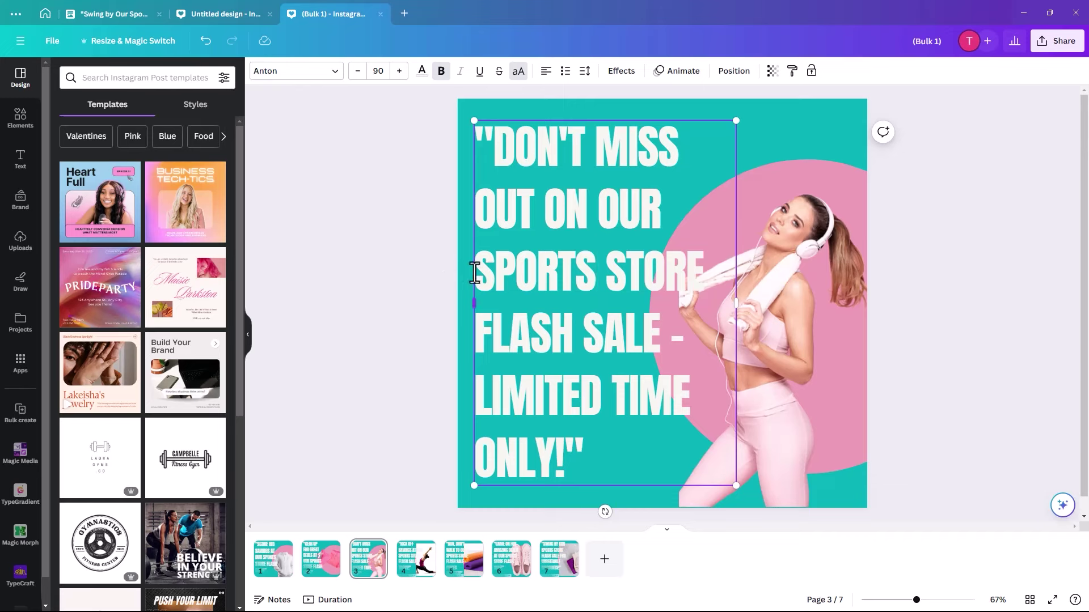
left_click_drag(478, 274, 698, 277)
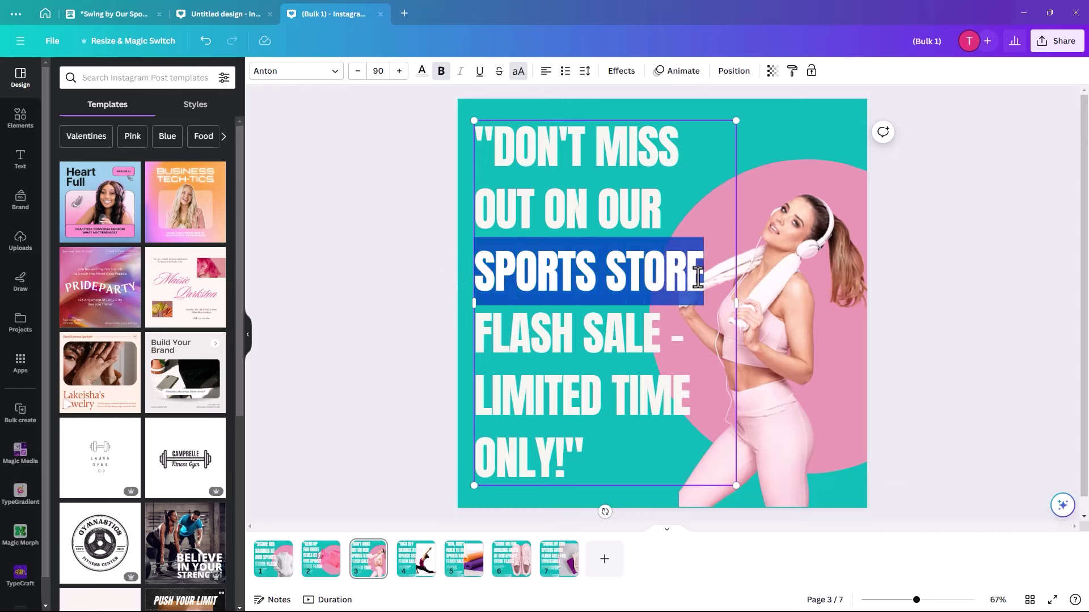
key("BackSpace")
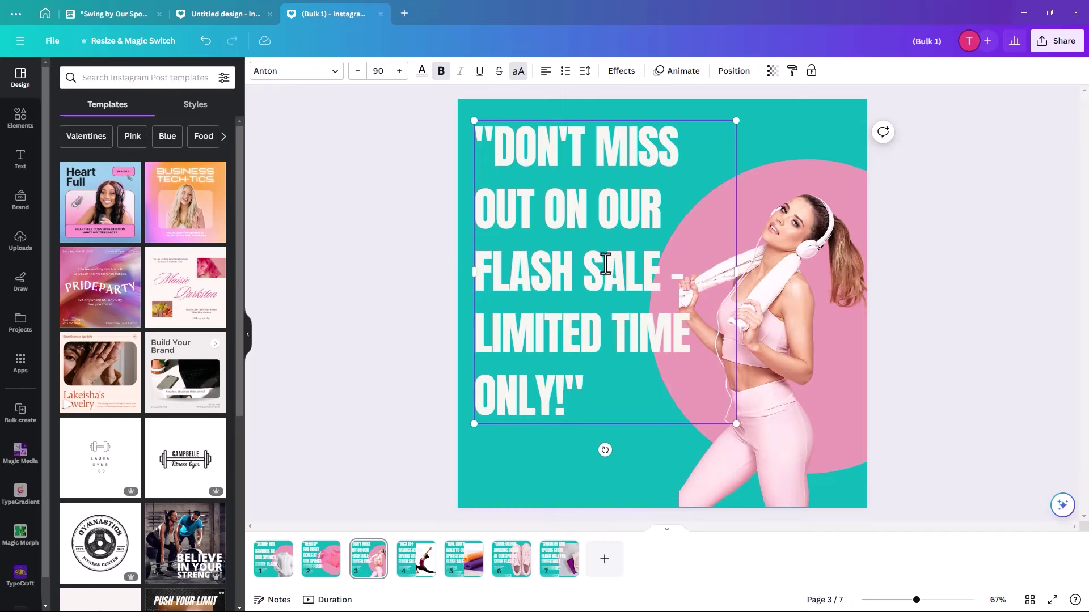
Step: Narrow the page 3 headline, put "ONLY!" on its own line, and move the headline up slightly
left_click_drag(727, 272, 689, 276)
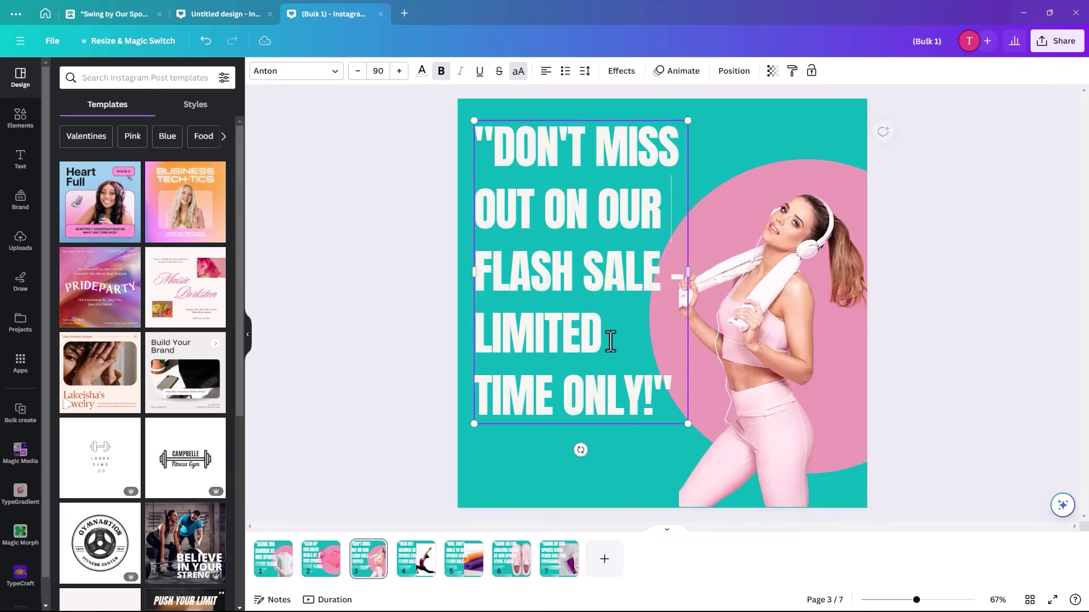
left_click(560, 391)
key("Return")
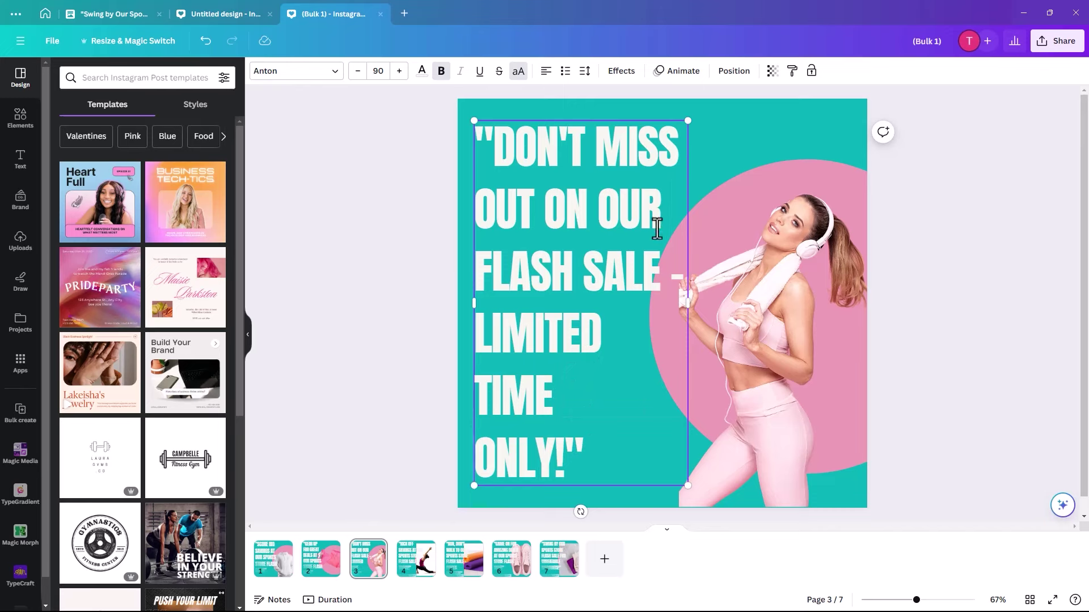
left_click(408, 299)
left_click_drag(545, 277, 544, 265)
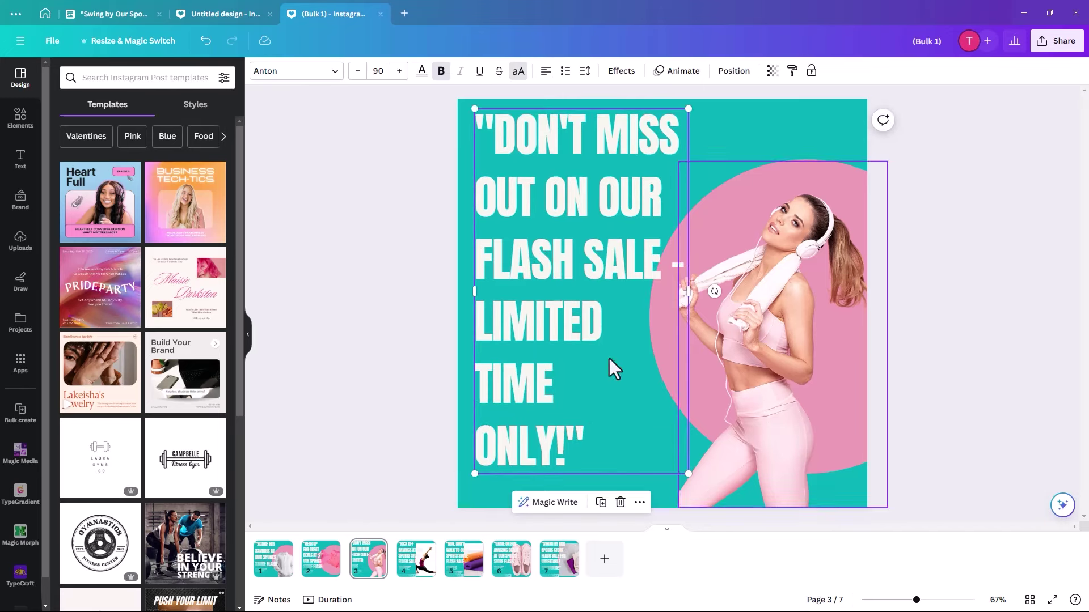
Step: On page 4, widen the yoga photo's frame toward the headline to show the woman's full pose
left_click(421, 561)
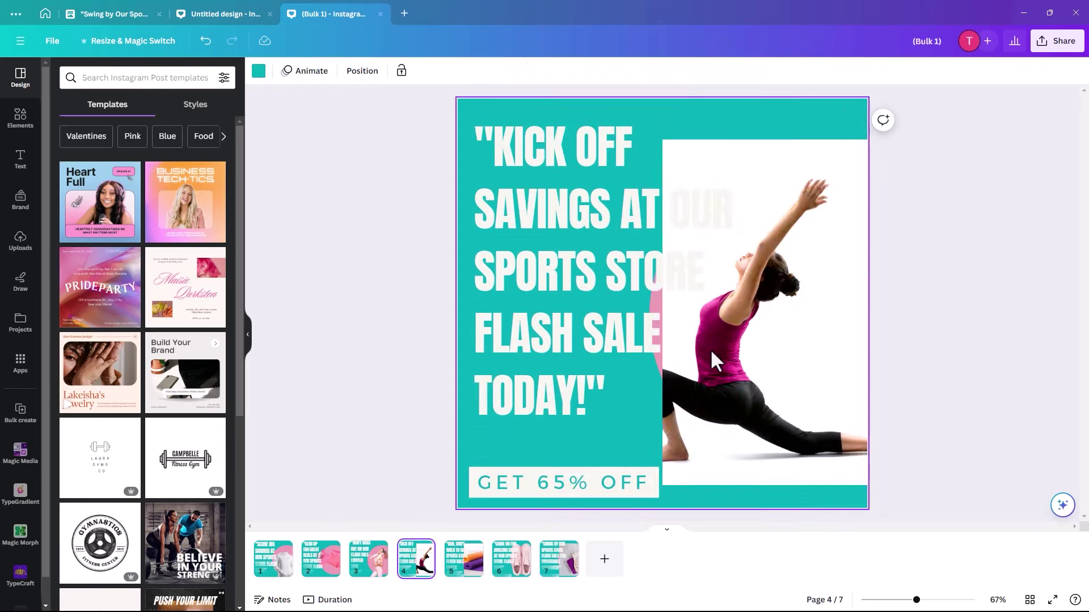
left_click(832, 355)
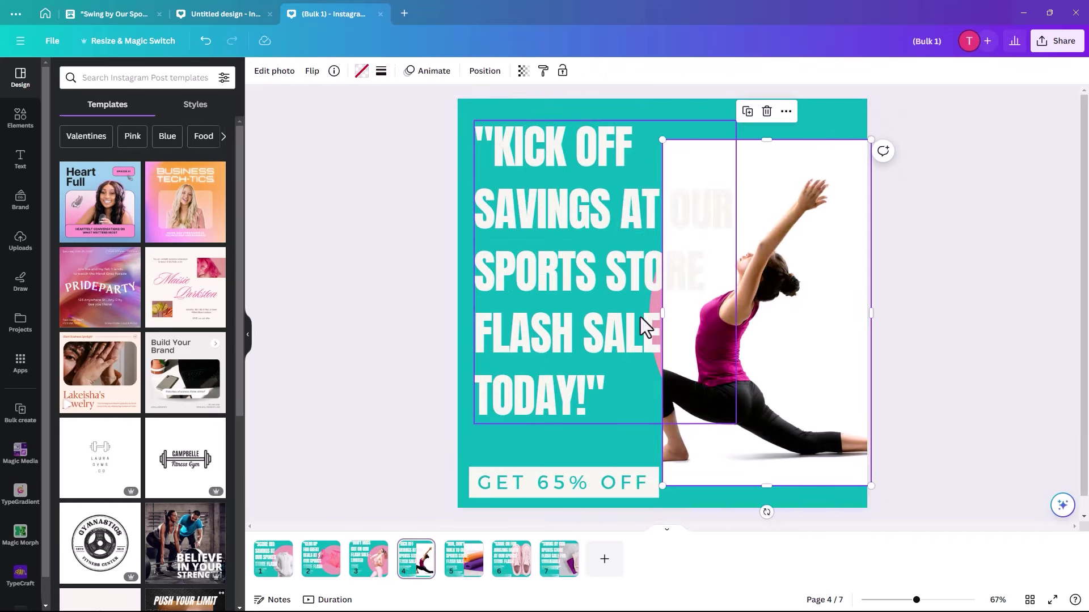
left_click_drag(662, 312, 541, 312)
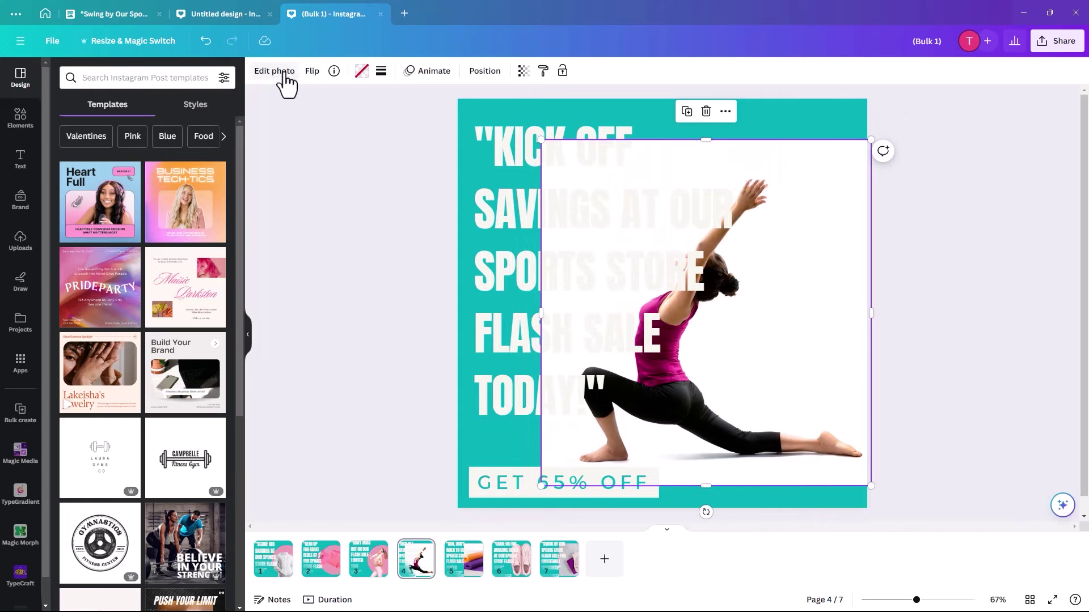
Step: Remove the background from the page 4 yoga photo and move the woman away from the headline, over the pink circle
left_click(282, 73)
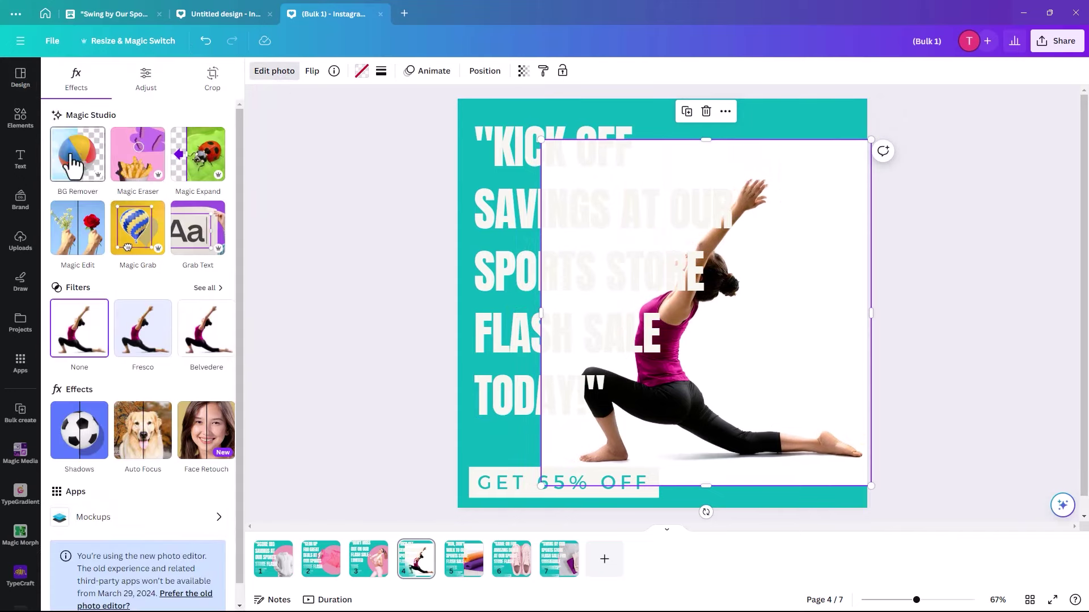
left_click(73, 160)
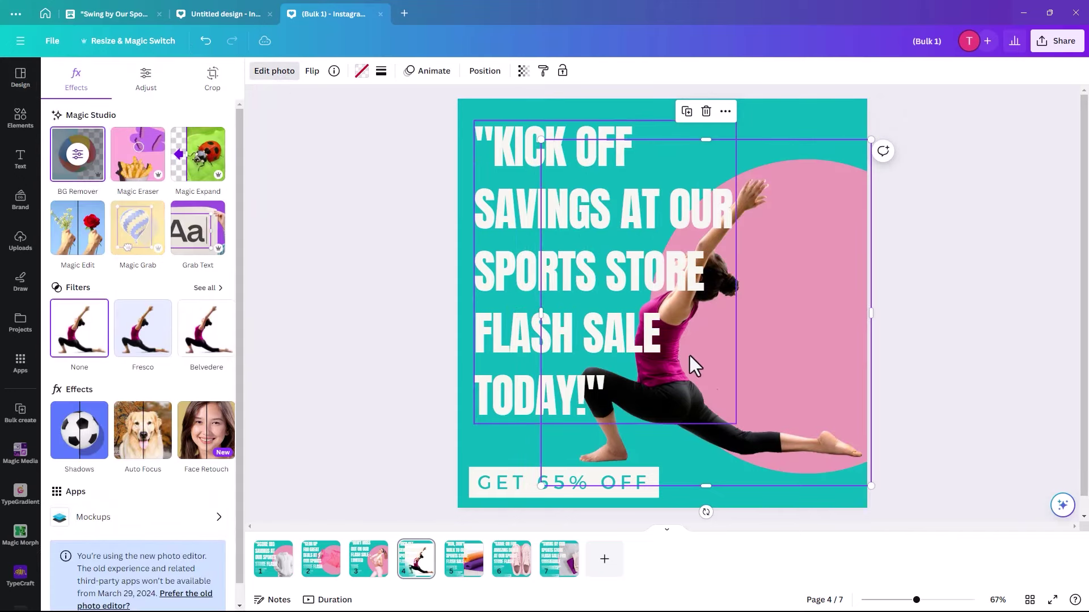
left_click_drag(741, 451, 811, 451)
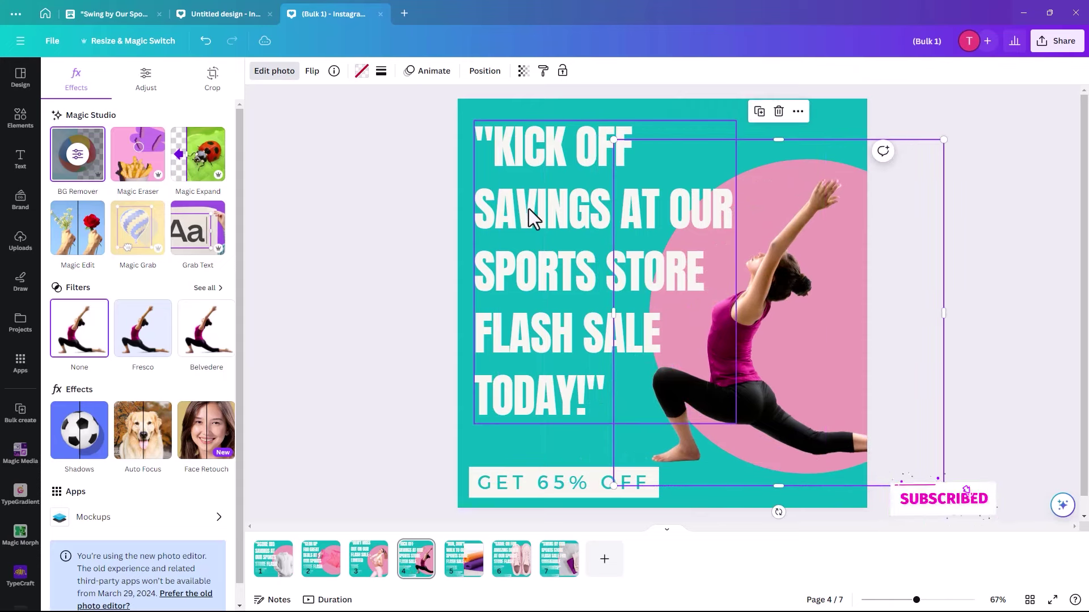
Step: On page 4, nudge the headline, delete the "GET 65% OFF" banner, and narrow the headline's text box to about 566 wide
left_click(600, 226)
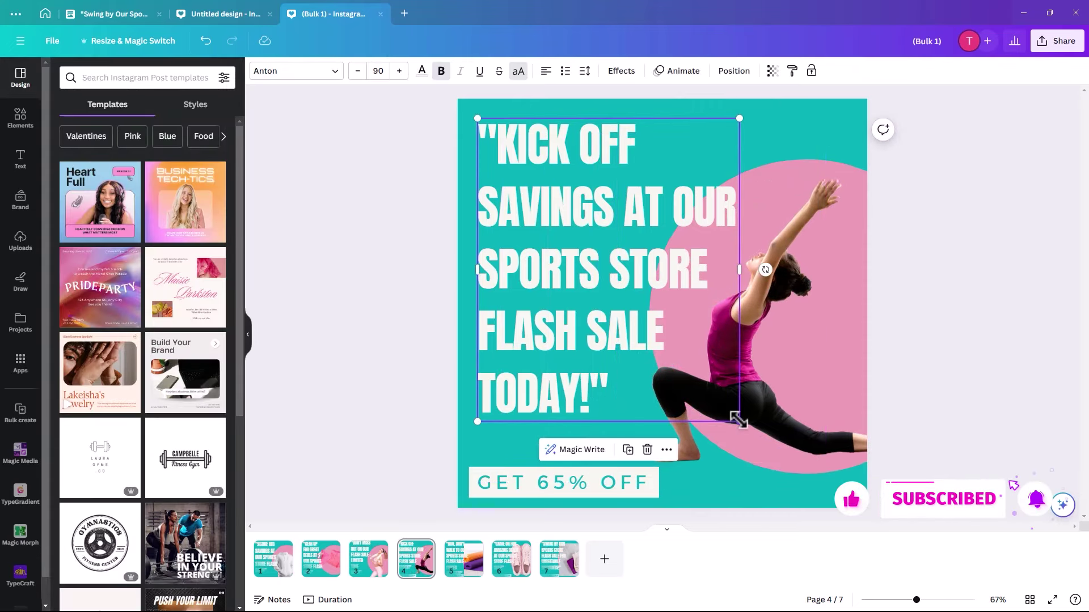
left_click(536, 485)
key("Delete")
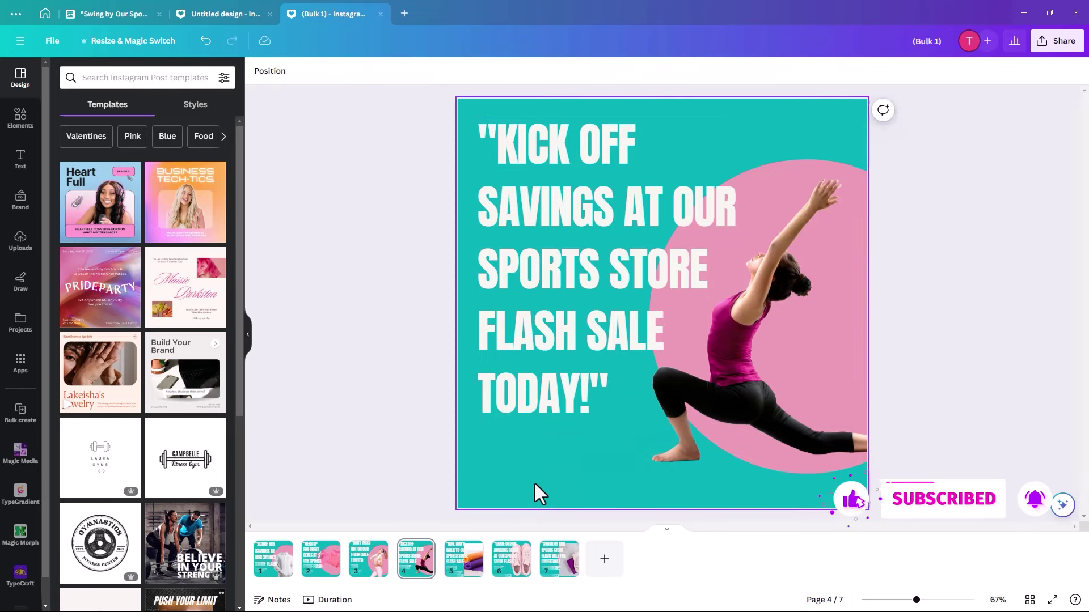
left_click(621, 320)
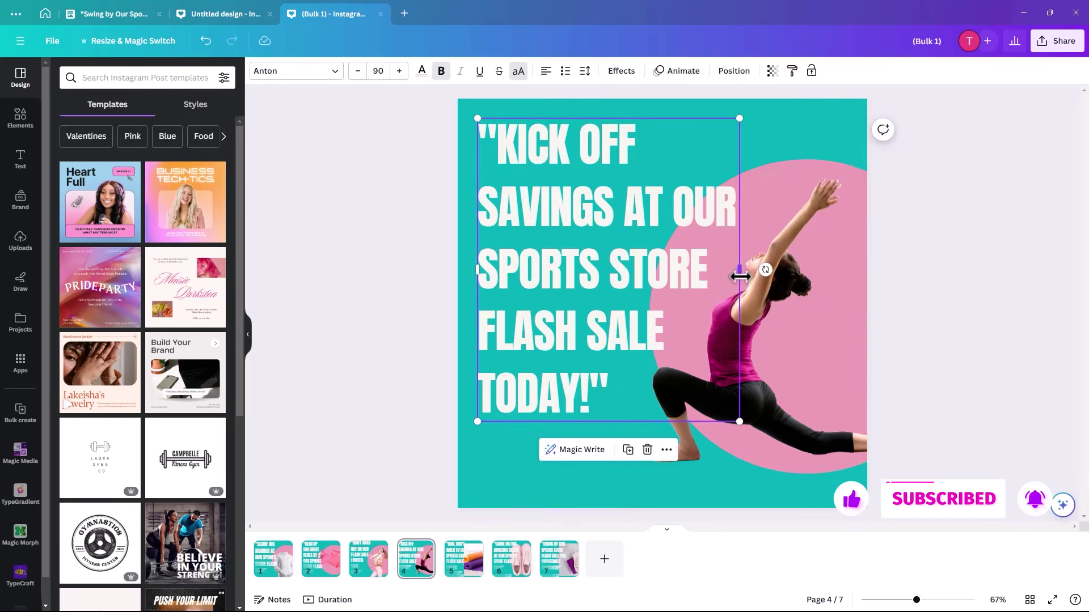
left_click_drag(725, 271, 692, 275)
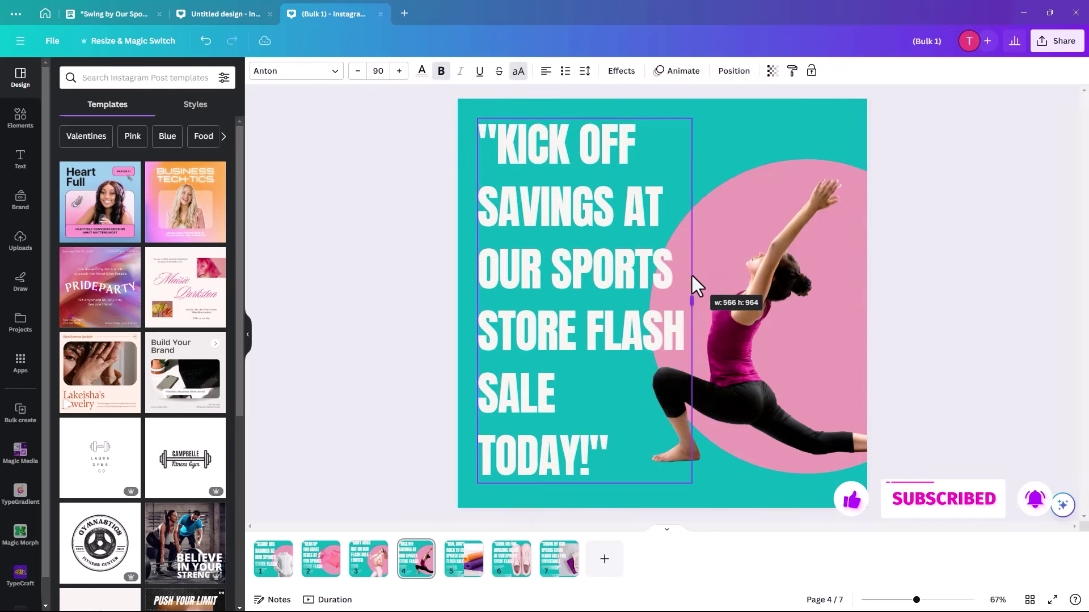
left_click(626, 352)
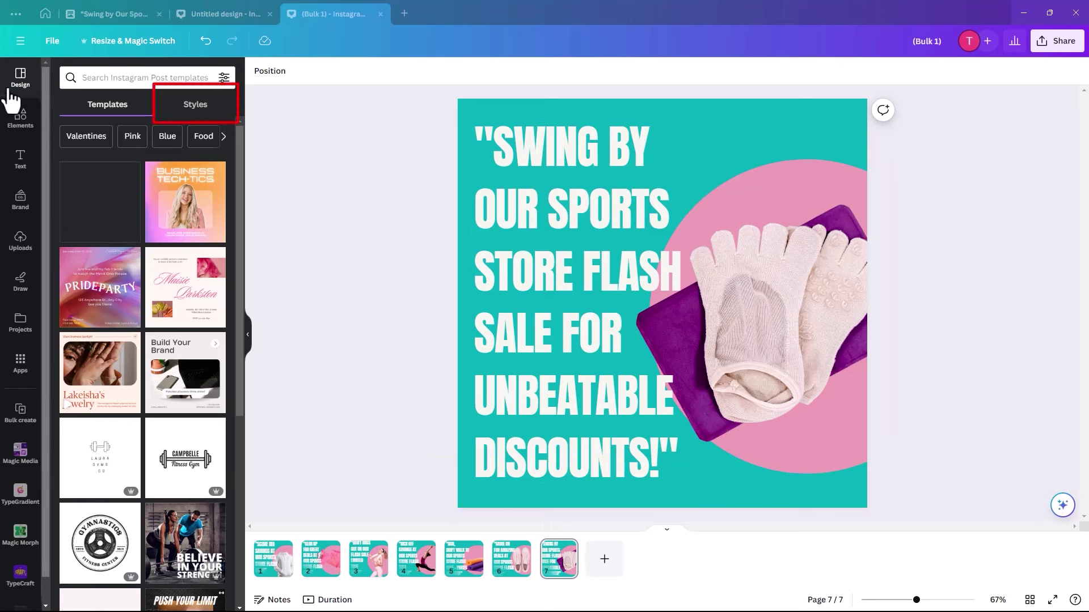
Step: Browse the color palette styles and apply the purple, pink and white palette to page 7
left_click(200, 107)
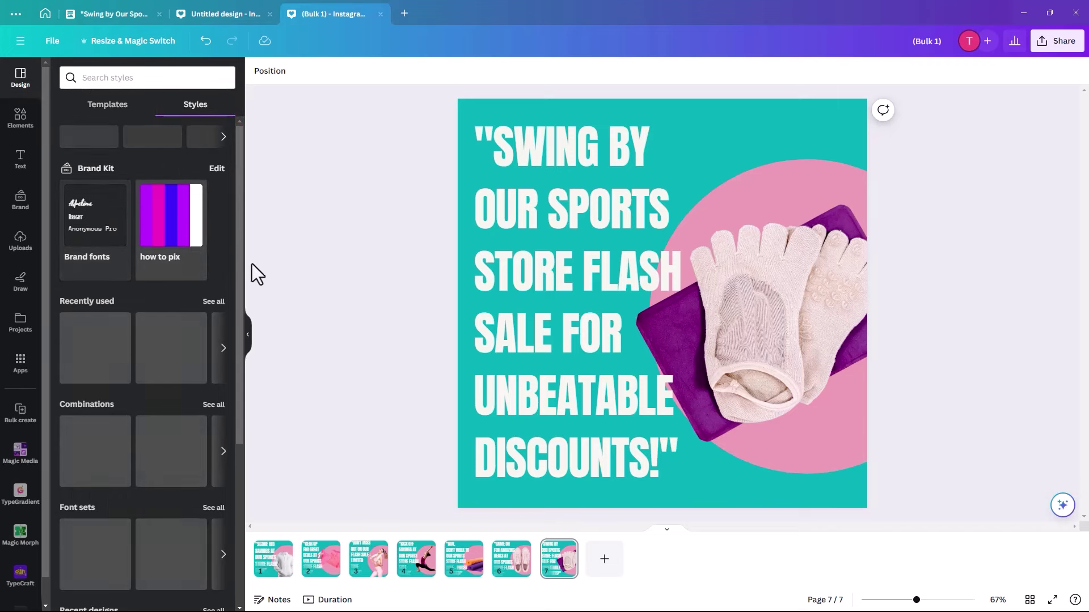
left_click_drag(240, 230, 229, 535)
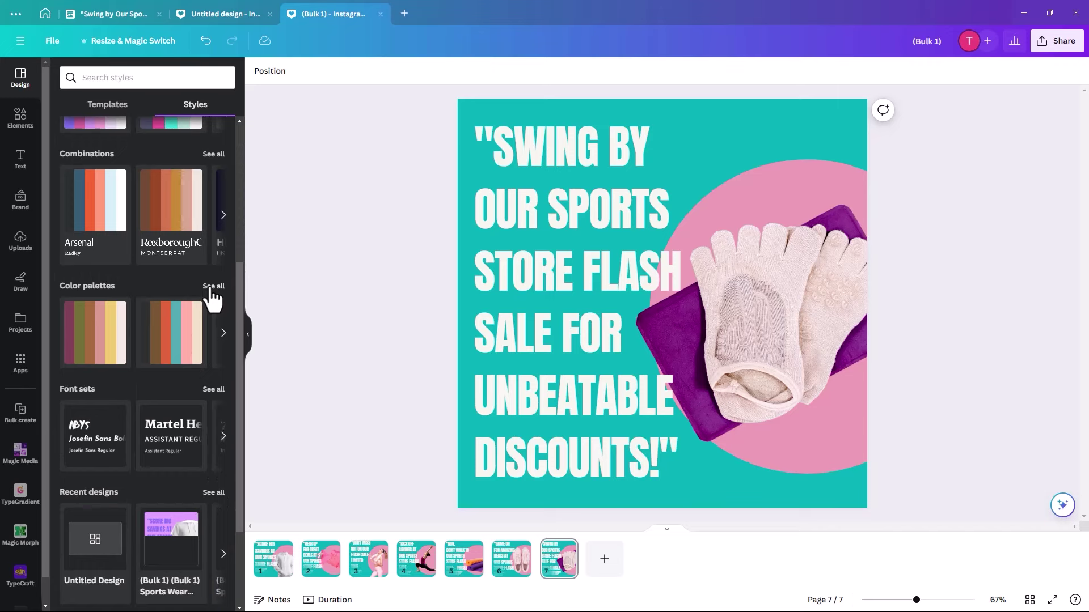
left_click(213, 287)
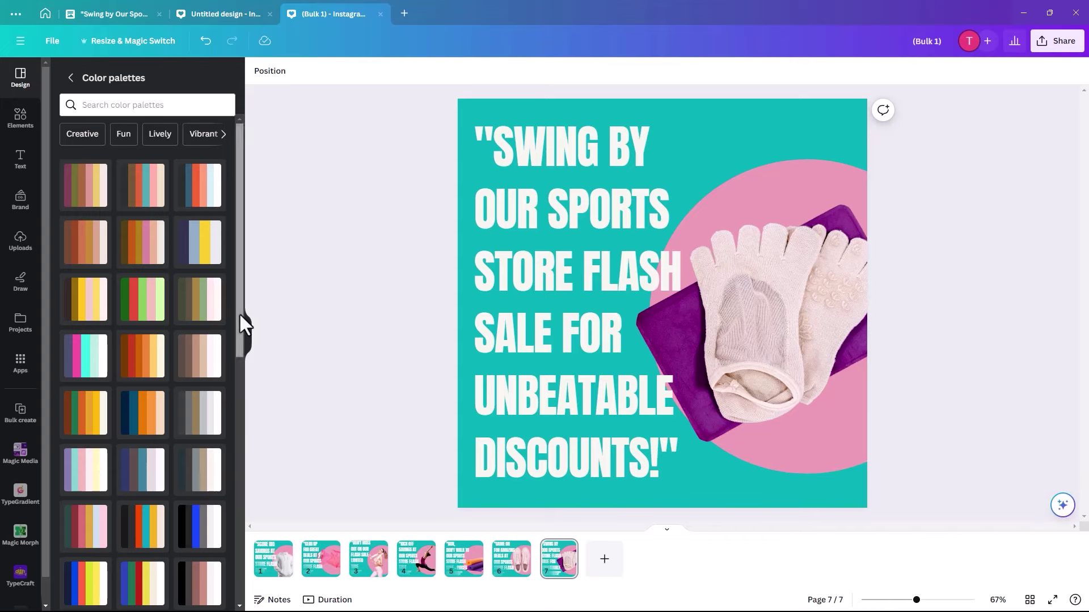
left_click_drag(240, 317, 222, 457)
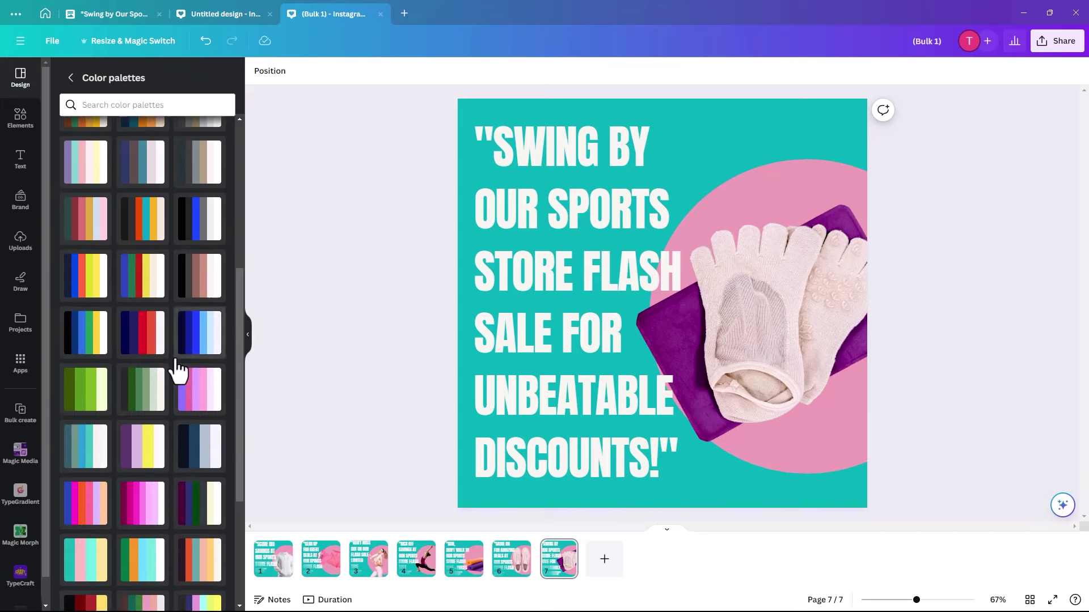
left_click(199, 401)
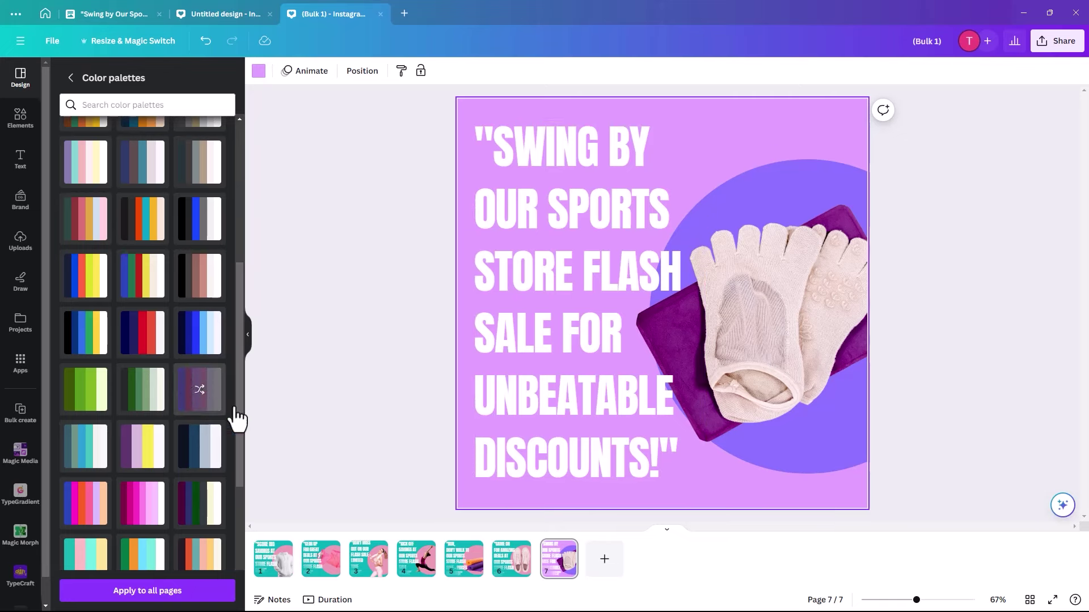
mouse_move(202, 391)
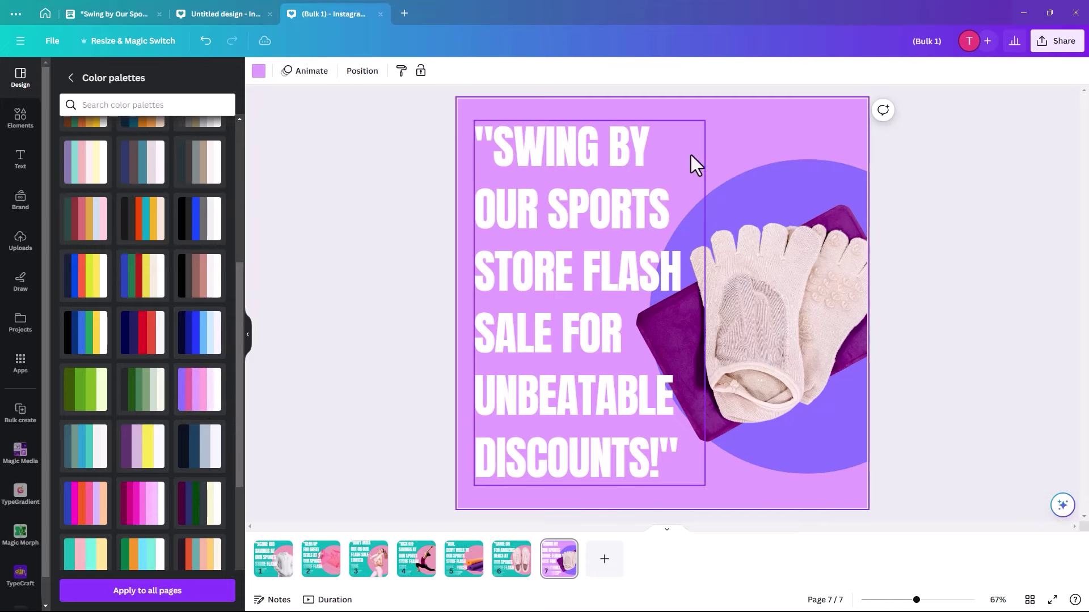
Step: Apply the same purple-pink palette to pages 1 and 2, shuffling page 2 to a white background with a purple headline
left_click(261, 545)
left_click(197, 397)
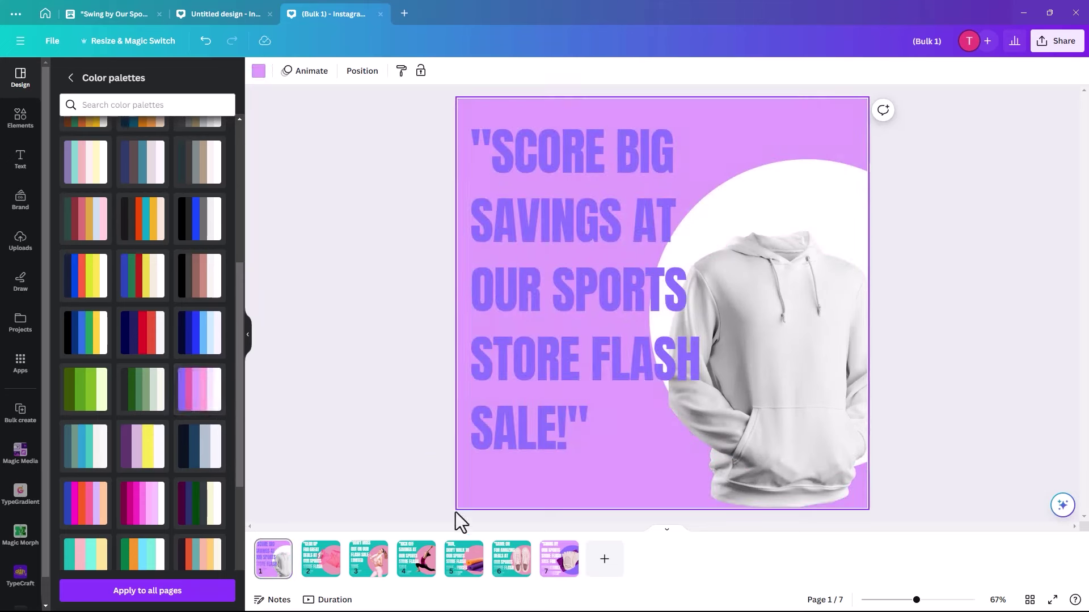
left_click(321, 552)
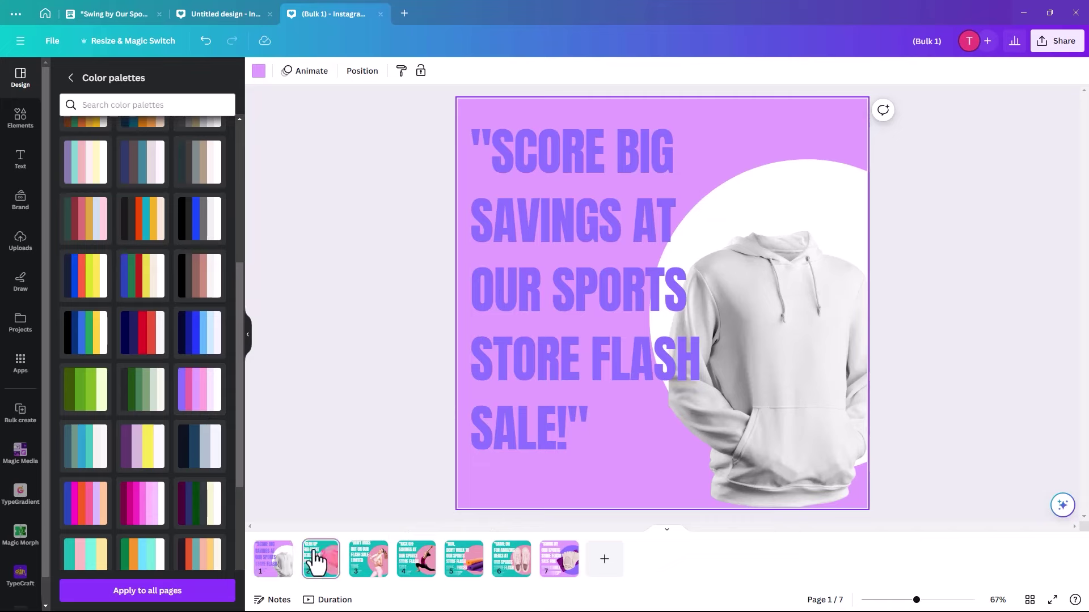
left_click(198, 401)
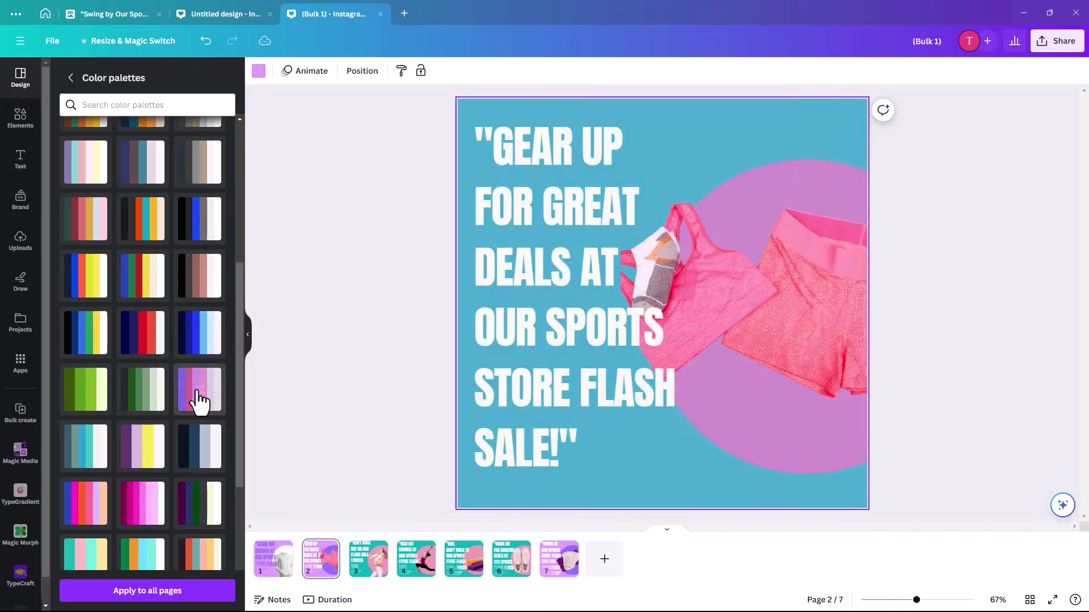
left_click(199, 401)
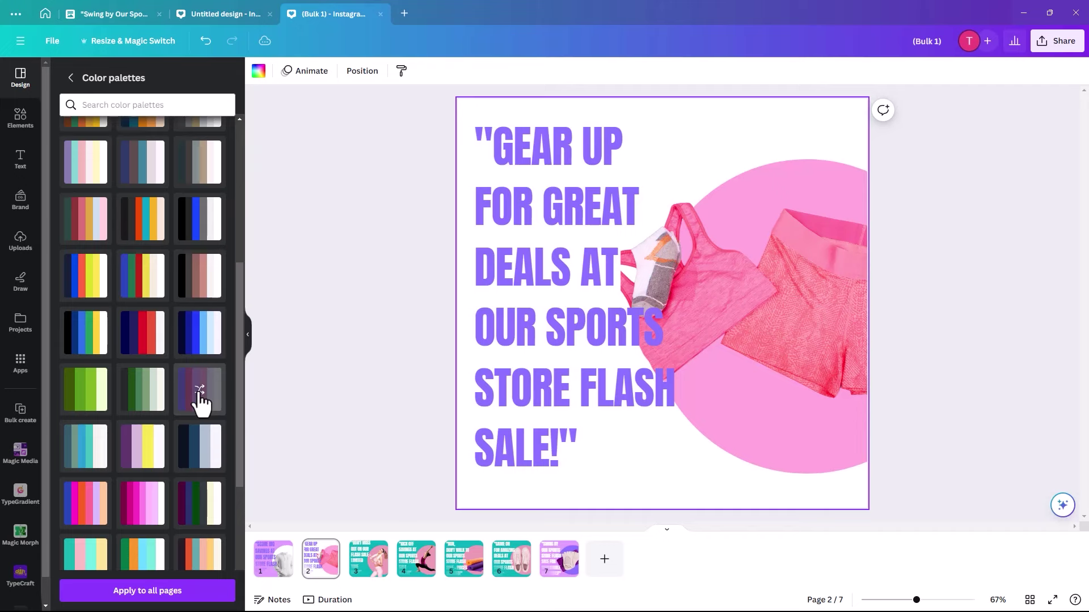
Step: Recolor pages 3 and 4 with the same palette: magenta background on page 3, purple background with a lilac circle on page 4
left_click(375, 567)
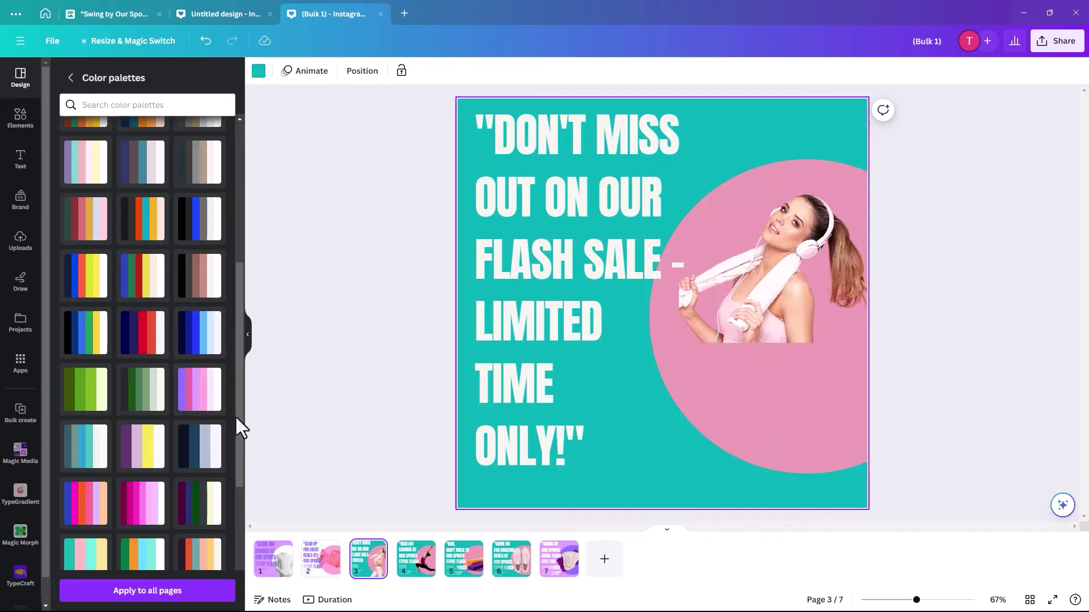
left_click(200, 401)
left_click(199, 397)
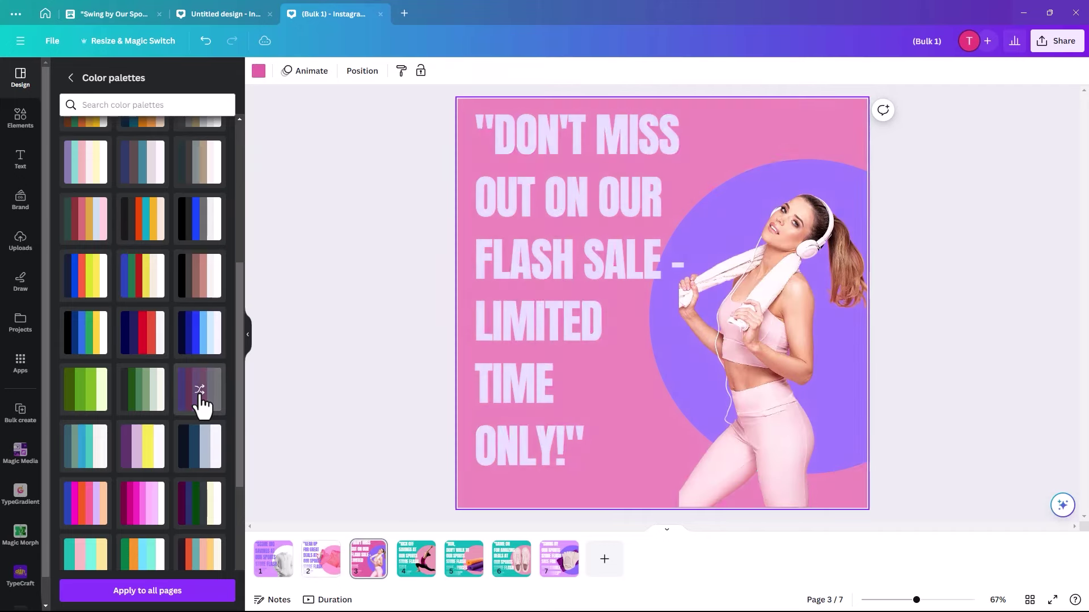
left_click(404, 561)
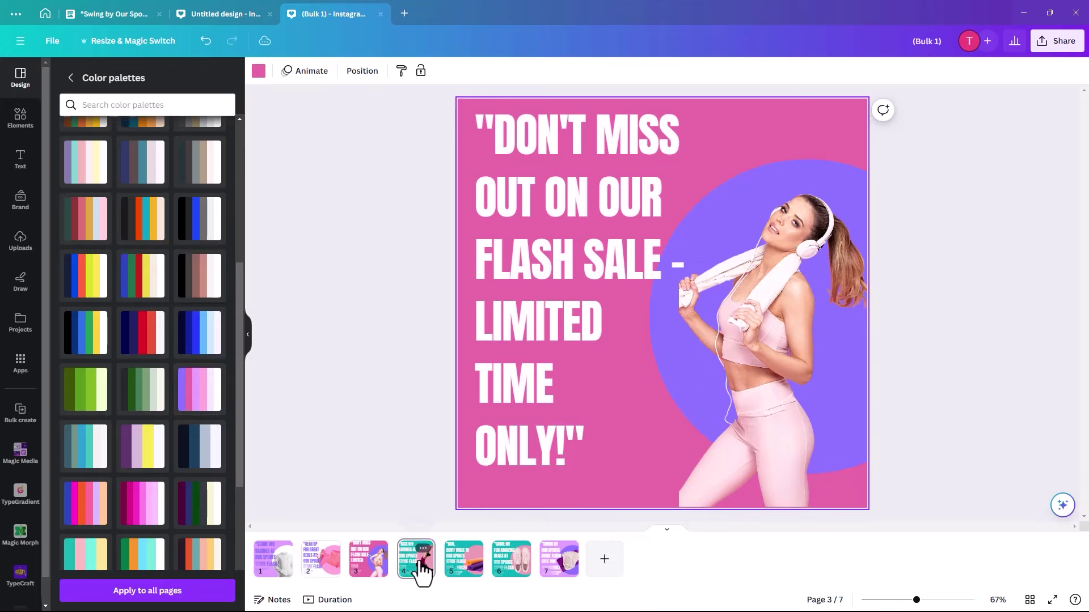
left_click(203, 396)
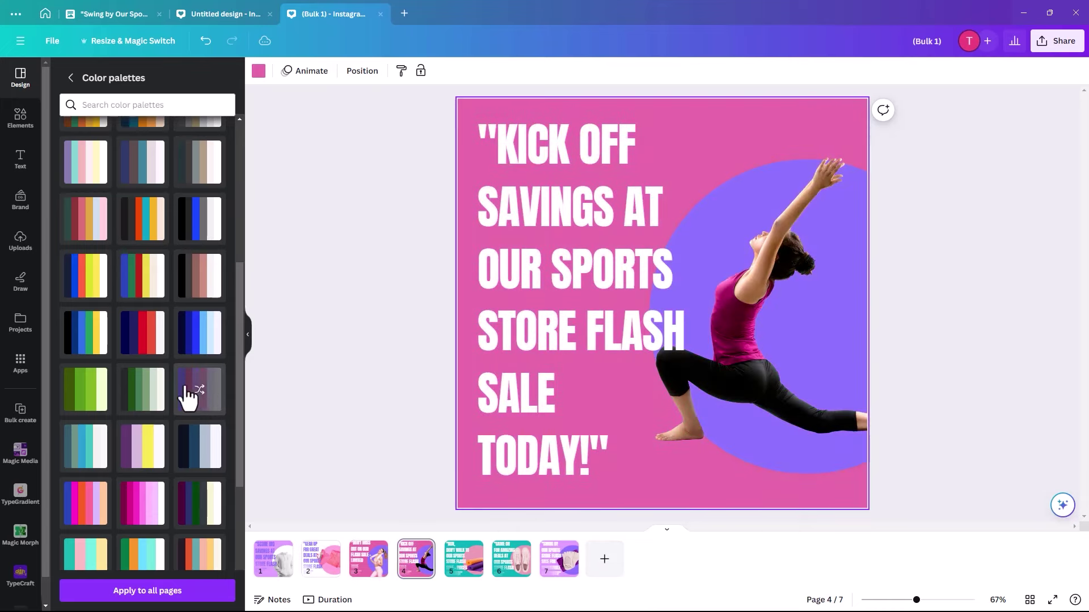
left_click(195, 396)
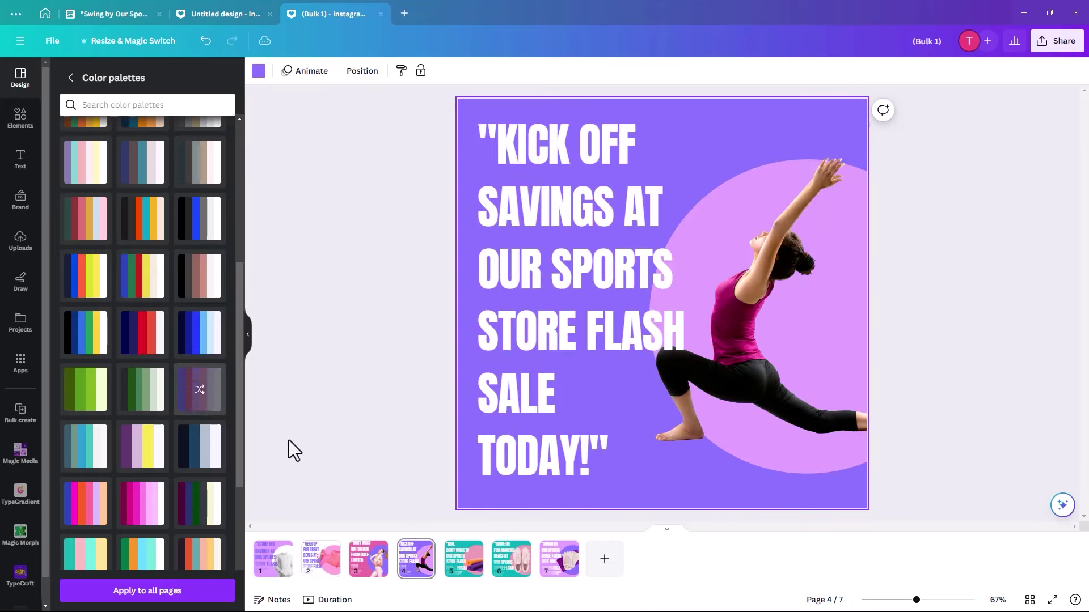
Step: Recolor pages 5 and 6 with the same palette: pink background with purple circle on page 5, pale pink with purple headline on page 6
left_click(462, 570)
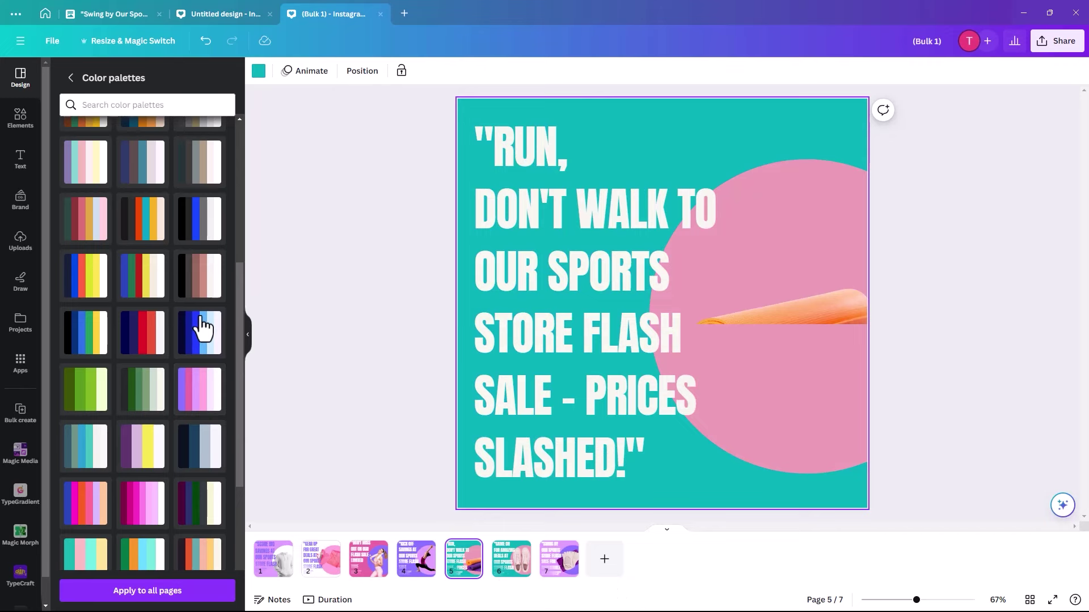
left_click(200, 392)
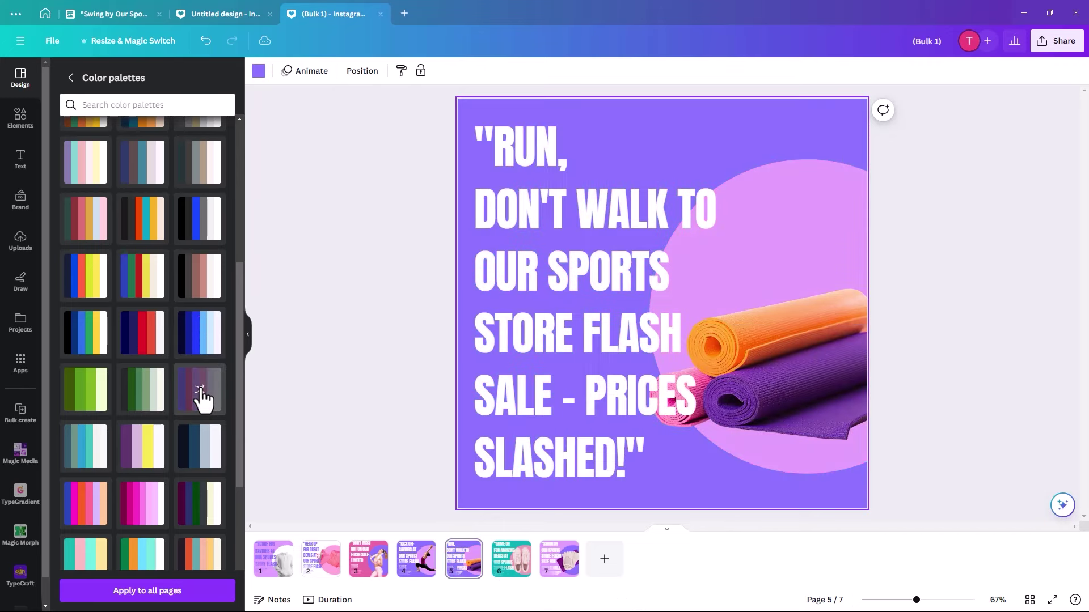
left_click(201, 399)
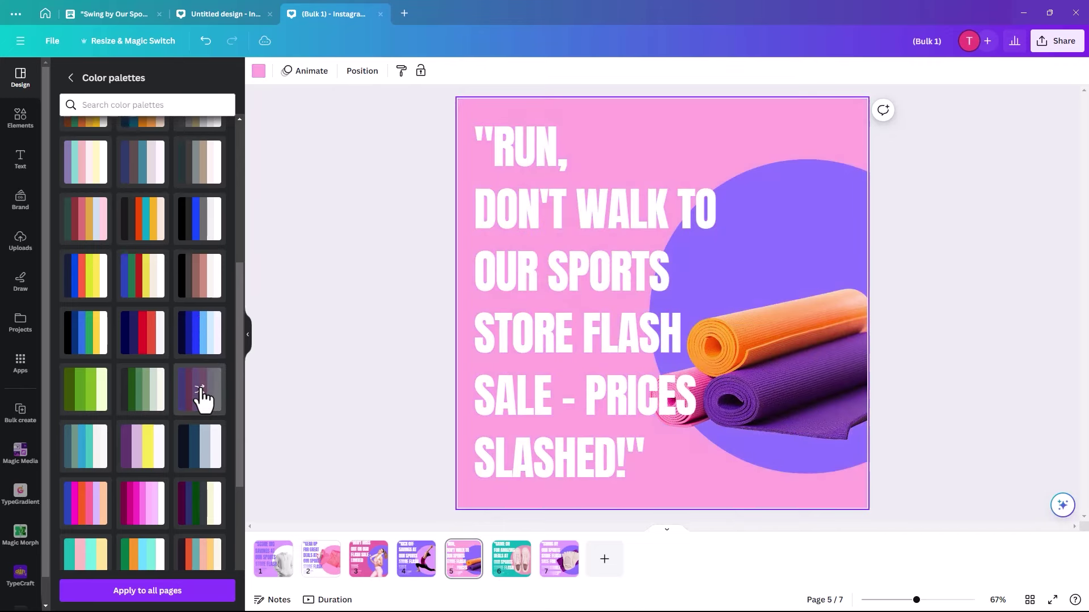
left_click(512, 568)
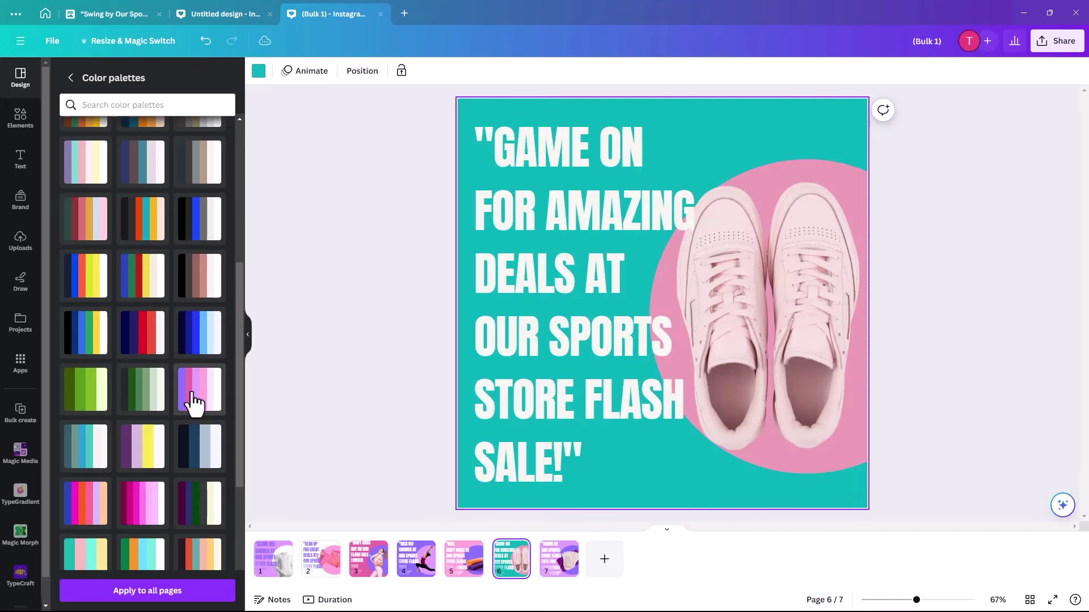
left_click(193, 397)
left_click(199, 401)
left_click(205, 404)
left_click(205, 404)
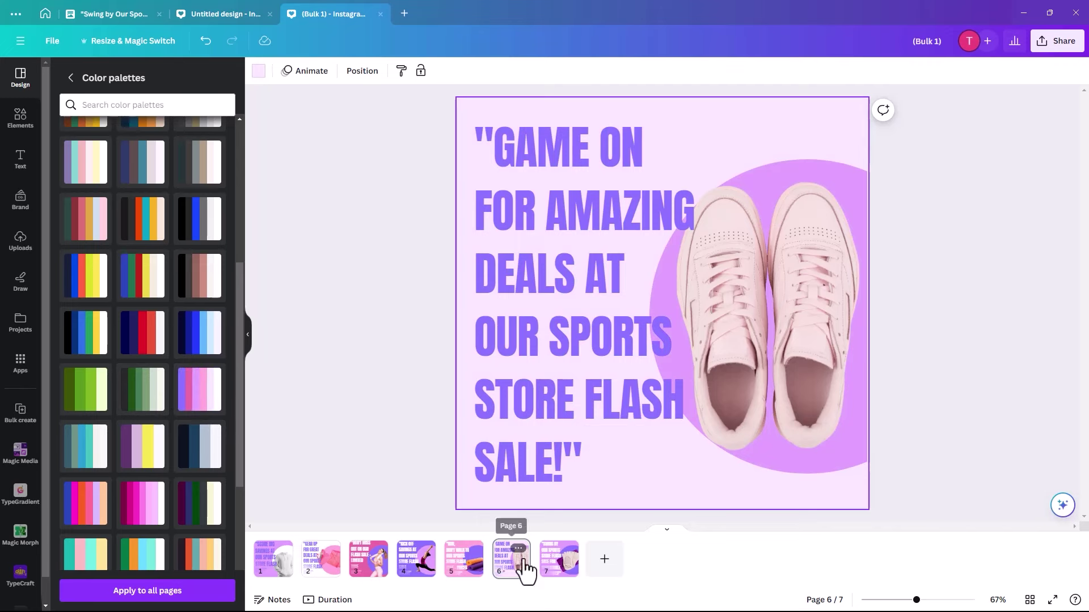
Step: Check page 7's colors and review all seven recolored pages together in the grid view
left_click(568, 573)
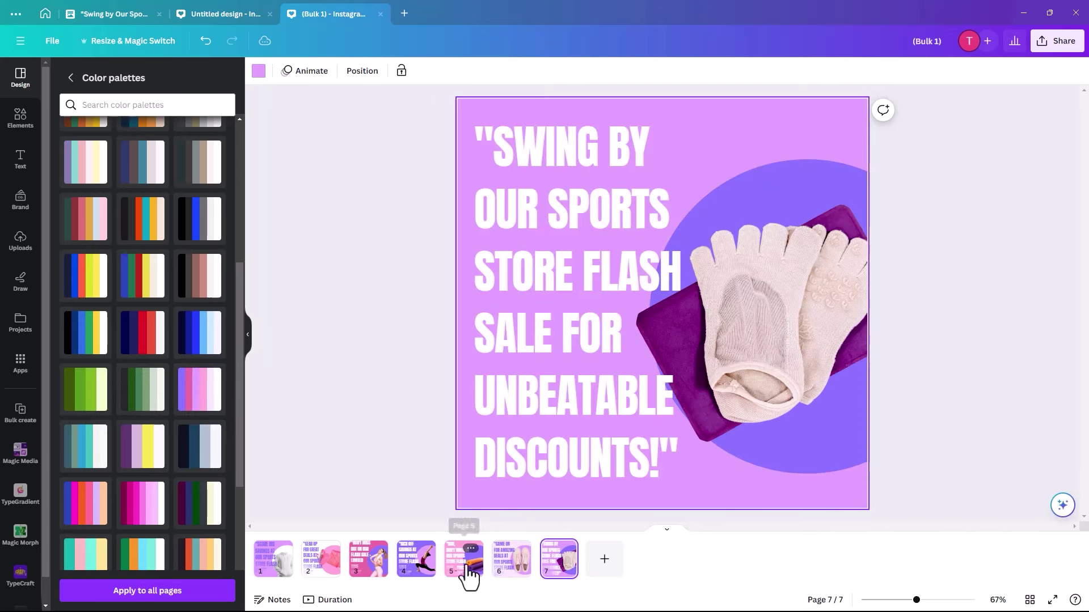
left_click(1030, 601)
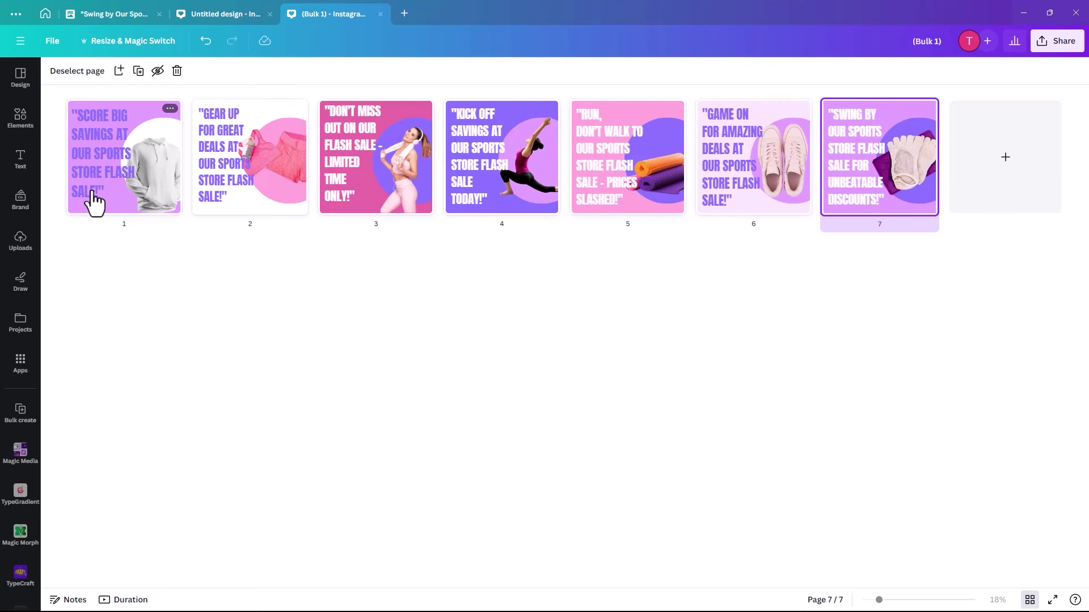
left_click(1030, 601)
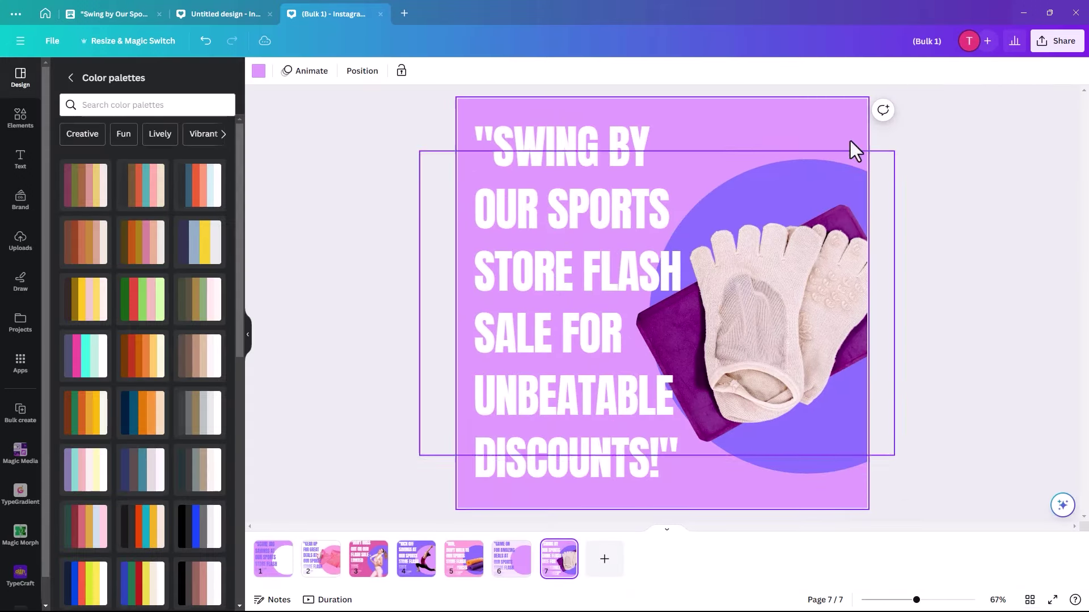
Step: Select the socks photo on page 7 and search the photo elements for "yoga socks"
left_click(20, 119)
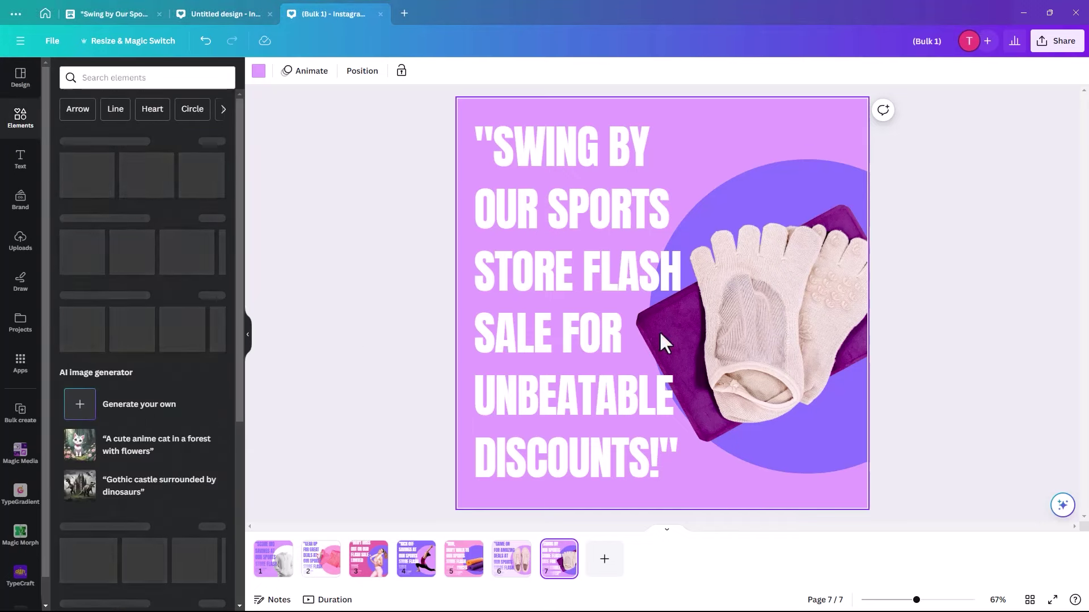
left_click(802, 336)
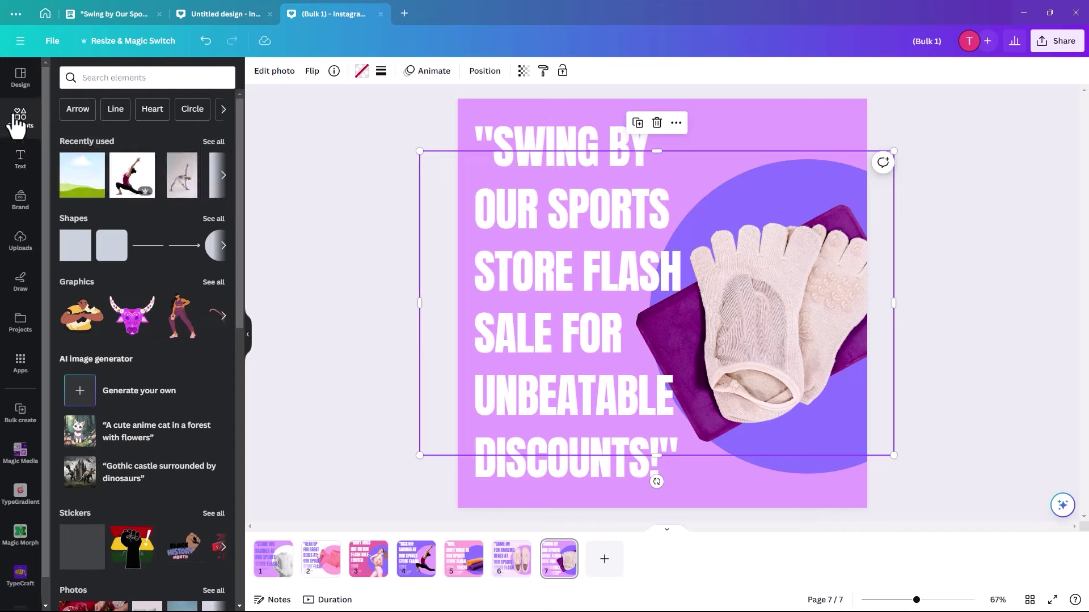
left_click(20, 248)
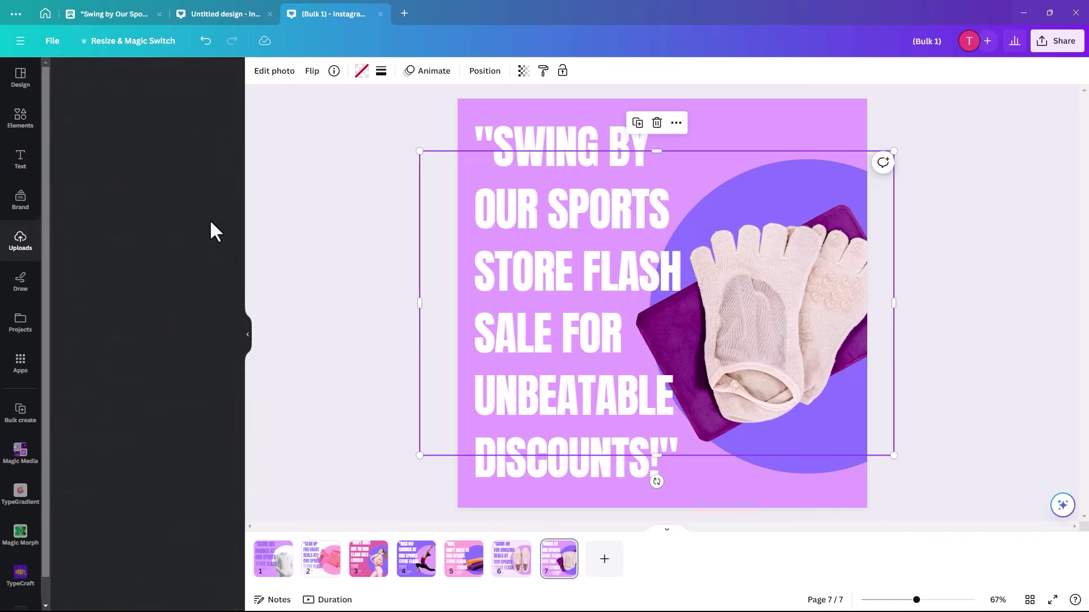
left_click(19, 121)
left_click(89, 78)
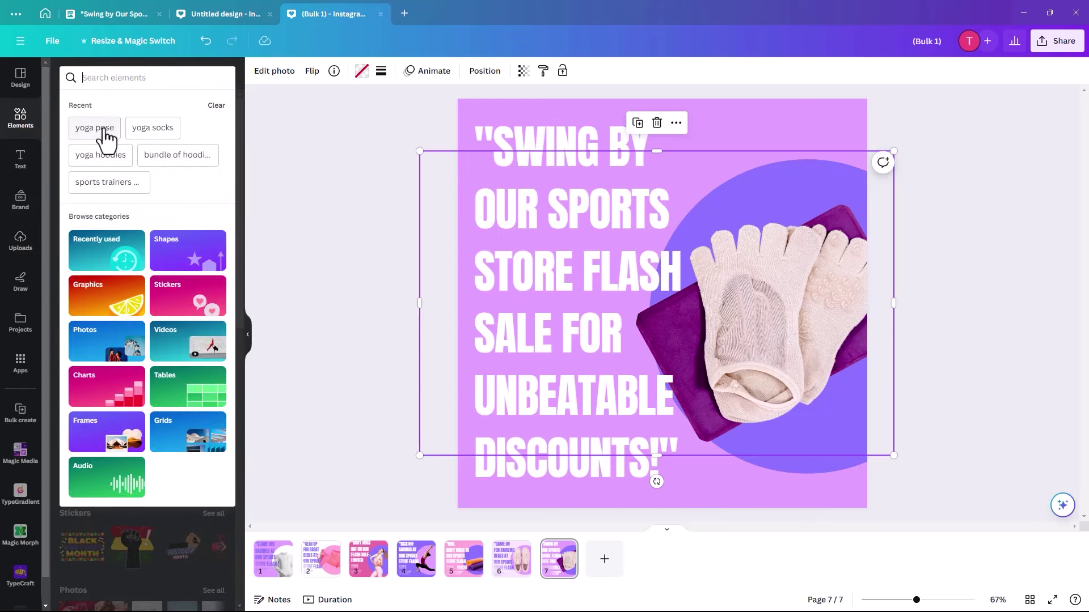
left_click(152, 128)
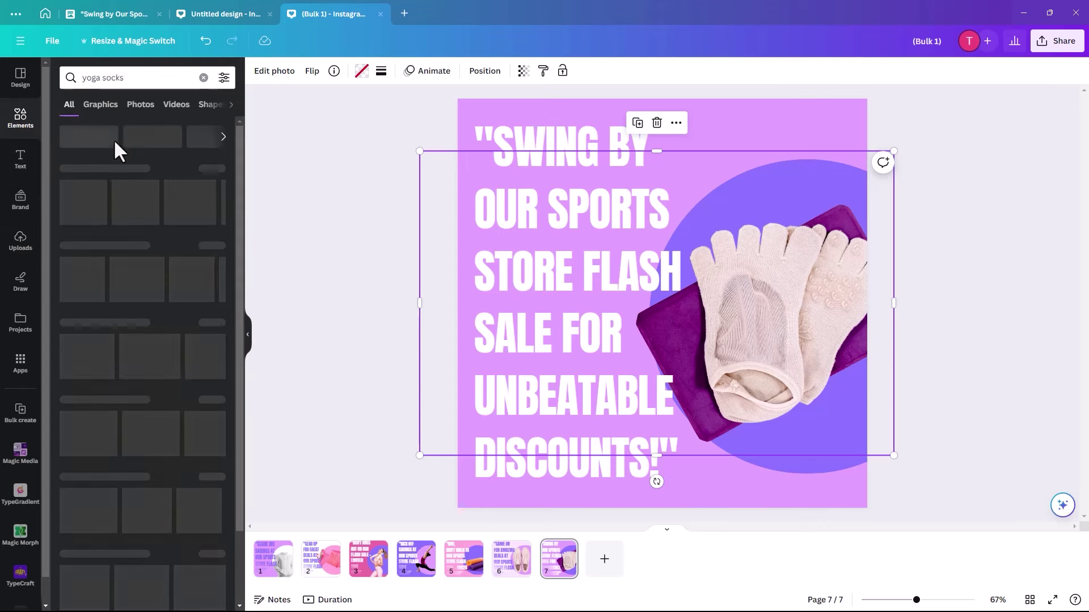
left_click(138, 108)
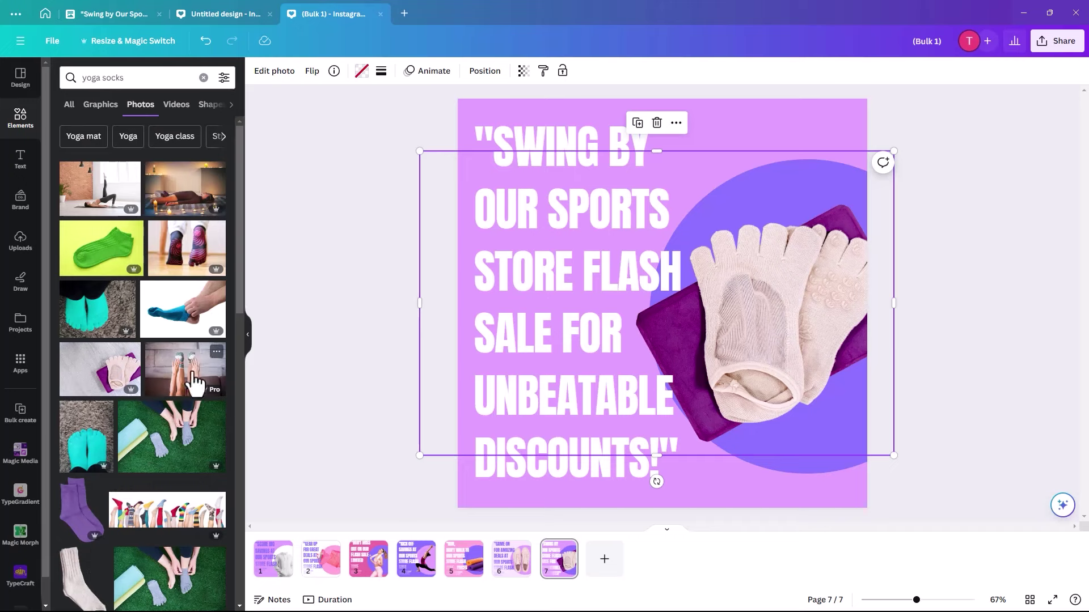
Step: Try replacing page 7's socks photo with the black-and-pink patterned socks photo, and undo the replacement
left_click(187, 249)
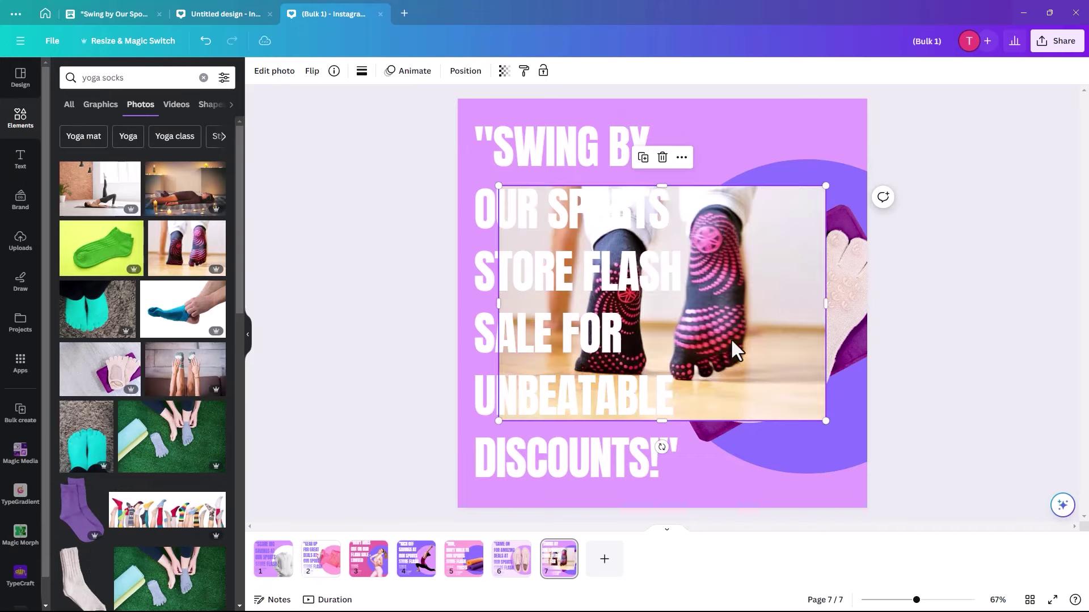
left_click_drag(735, 350, 770, 284)
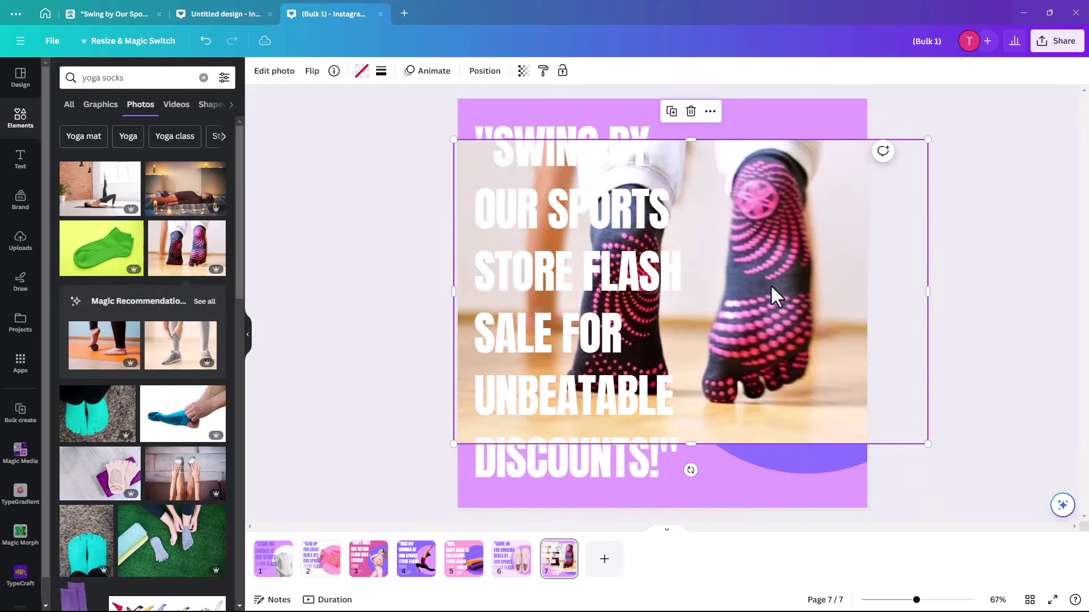
key("ctrl+z")
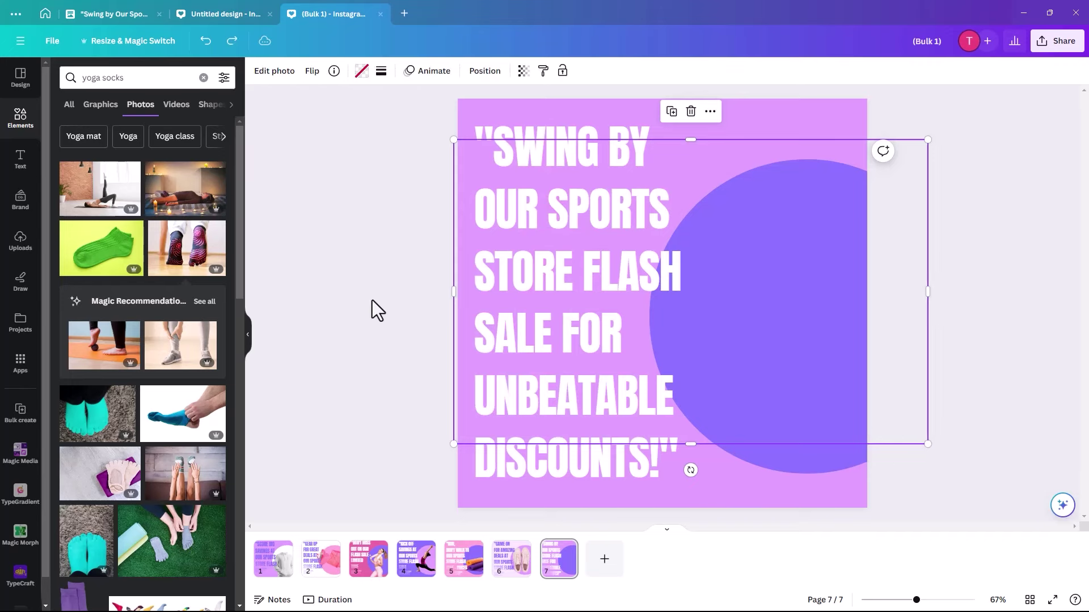
key("ctrl+y")
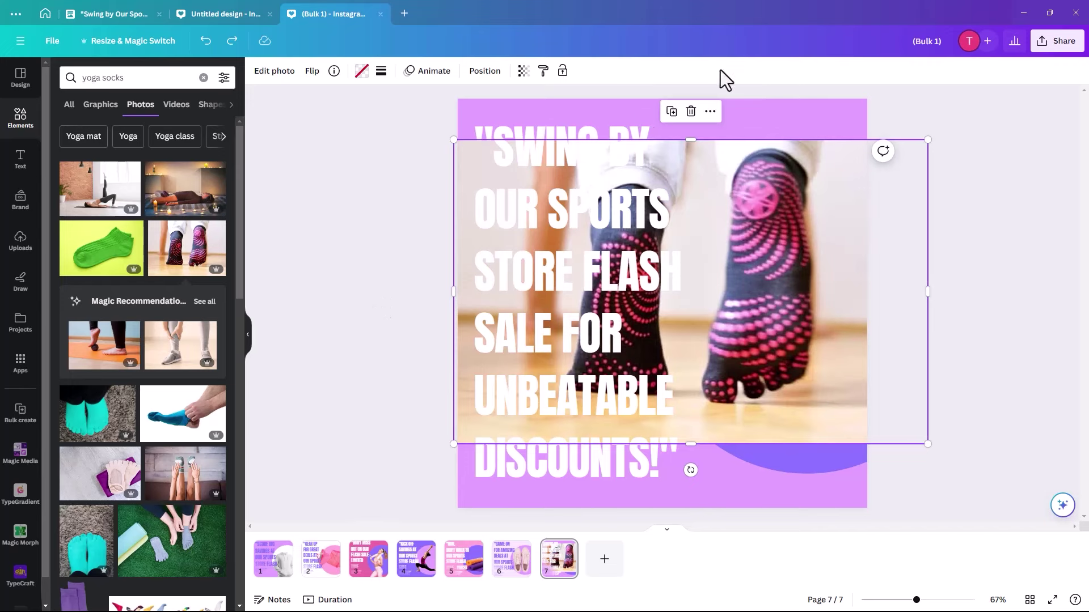
key("ctrl+z")
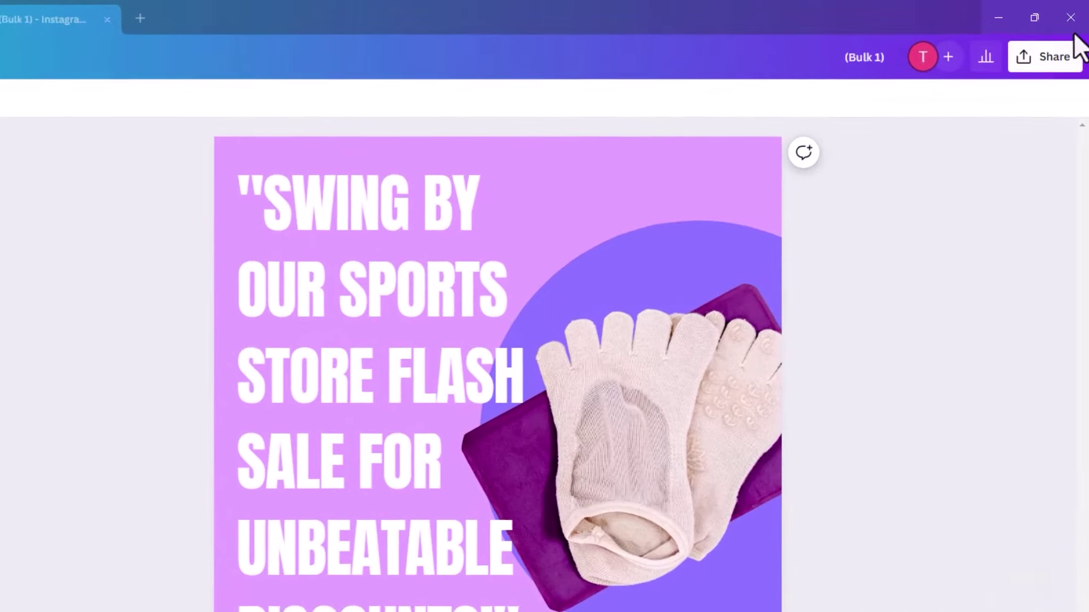
Step: Set up a scheduled post of the design for February 22, 2024
left_click(1037, 67)
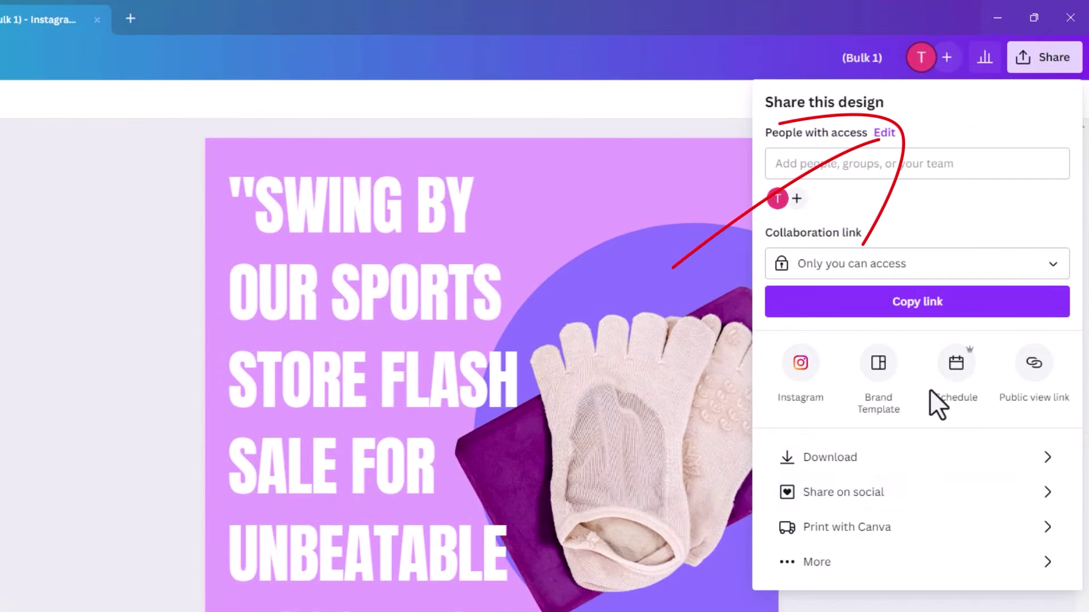
left_click(957, 369)
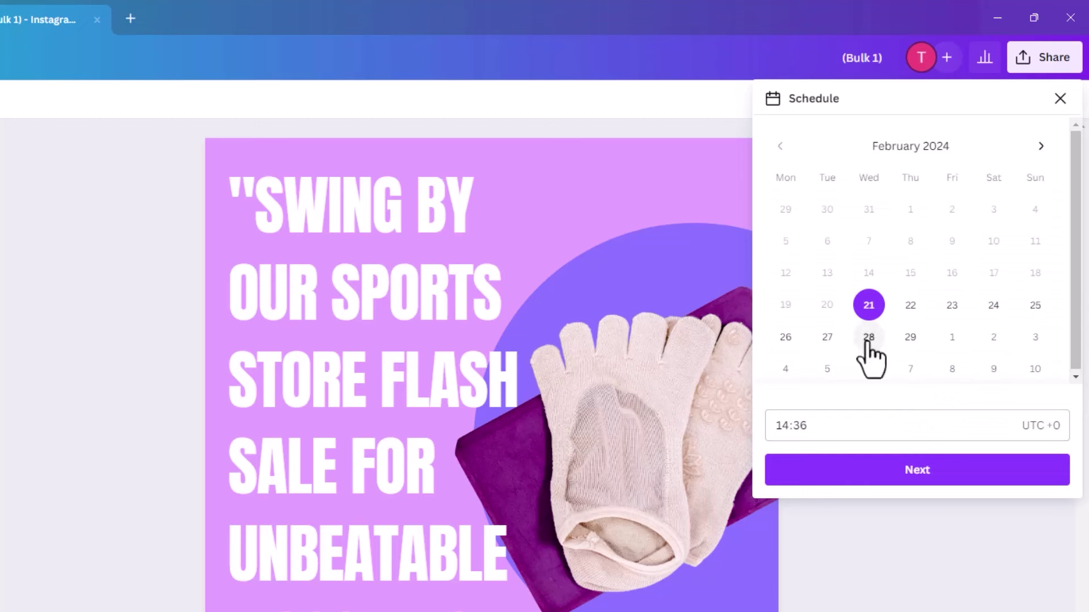
left_click(909, 309)
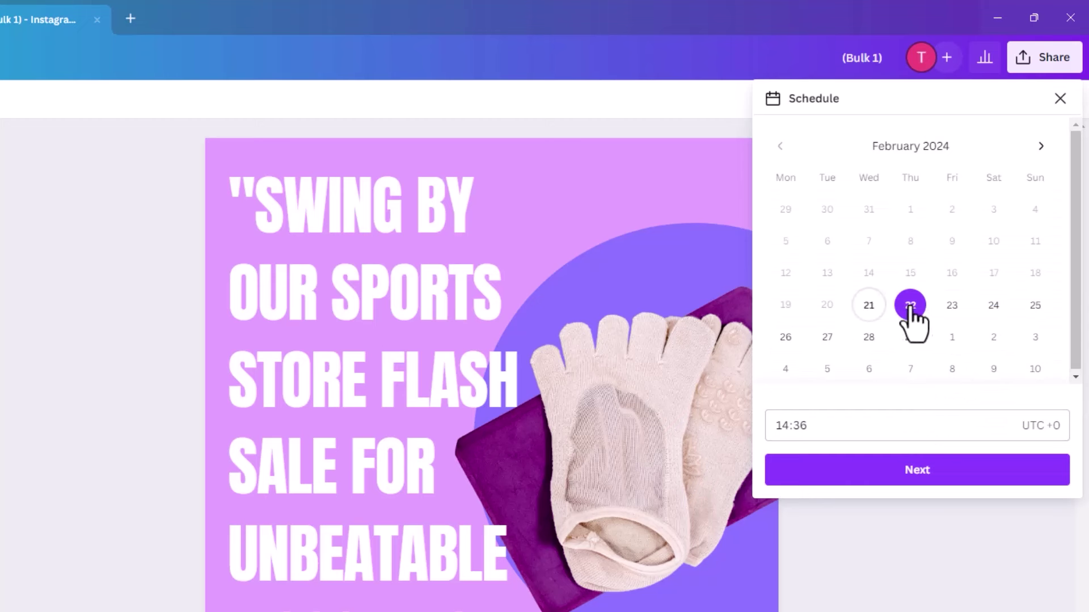
left_click(916, 482)
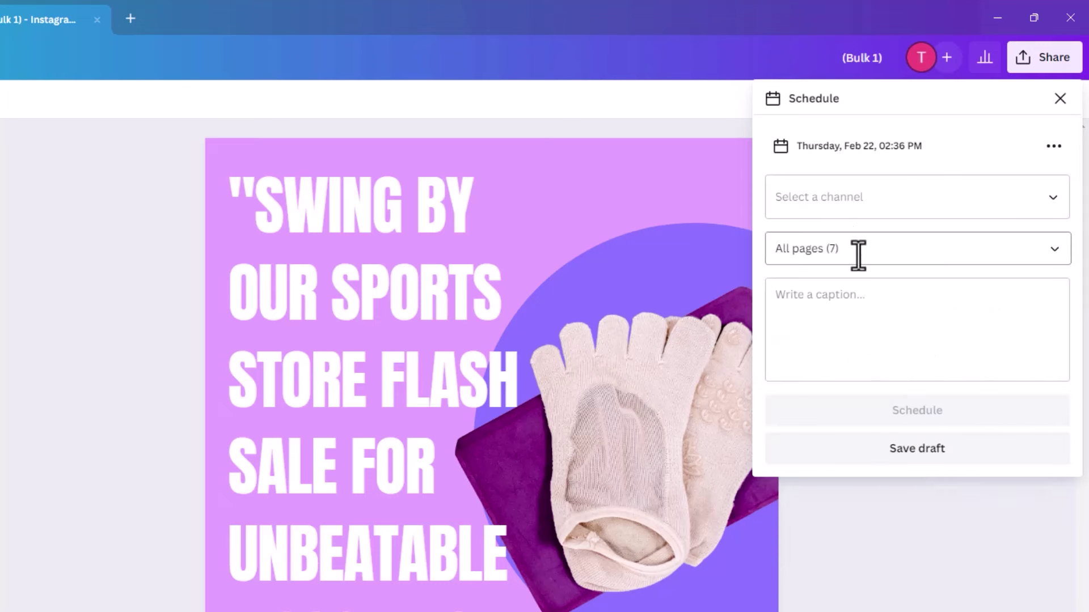
Step: Limit the scheduled post to page 1 and choose the Instagram account as its channel
left_click(858, 255)
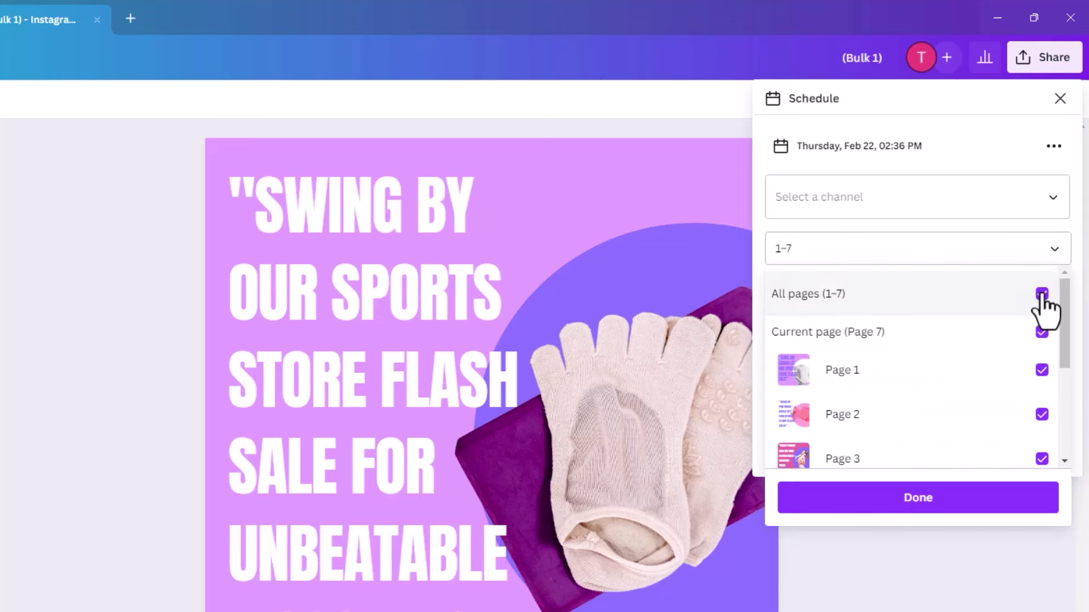
left_click(1042, 295)
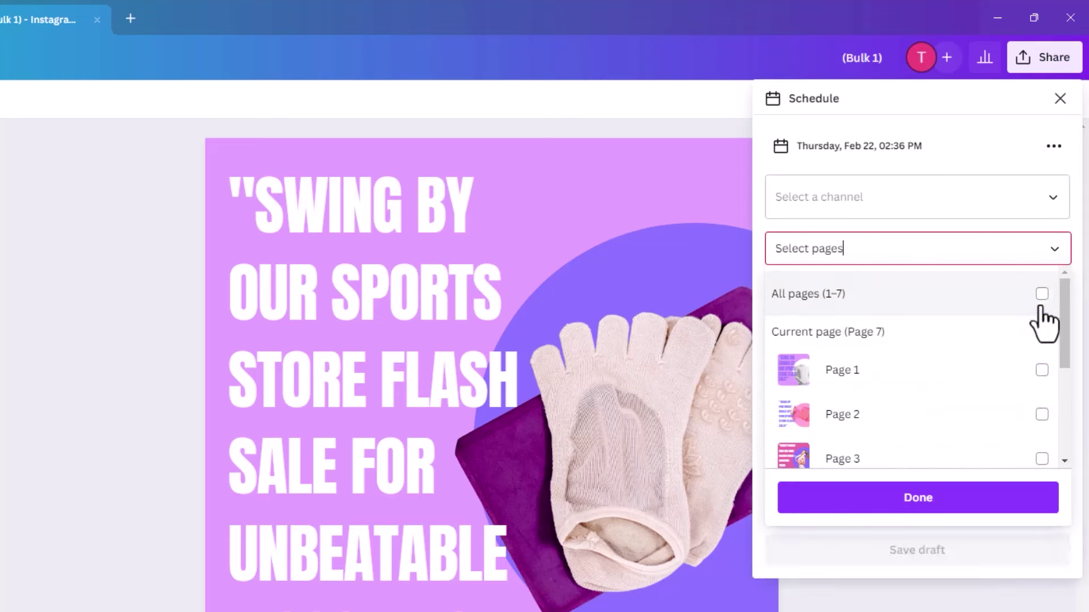
left_click(1041, 370)
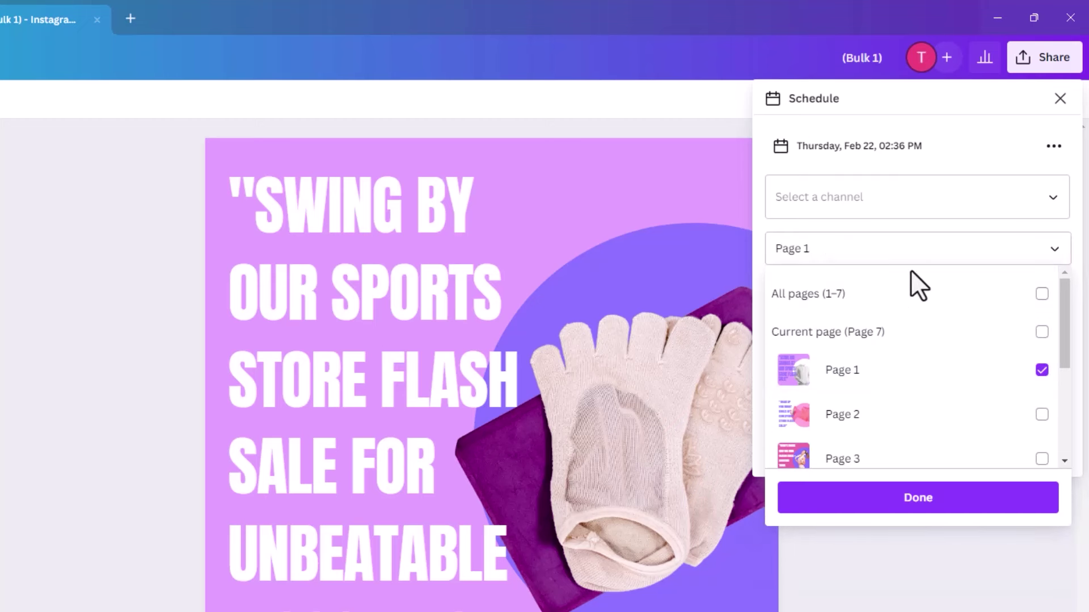
left_click(879, 201)
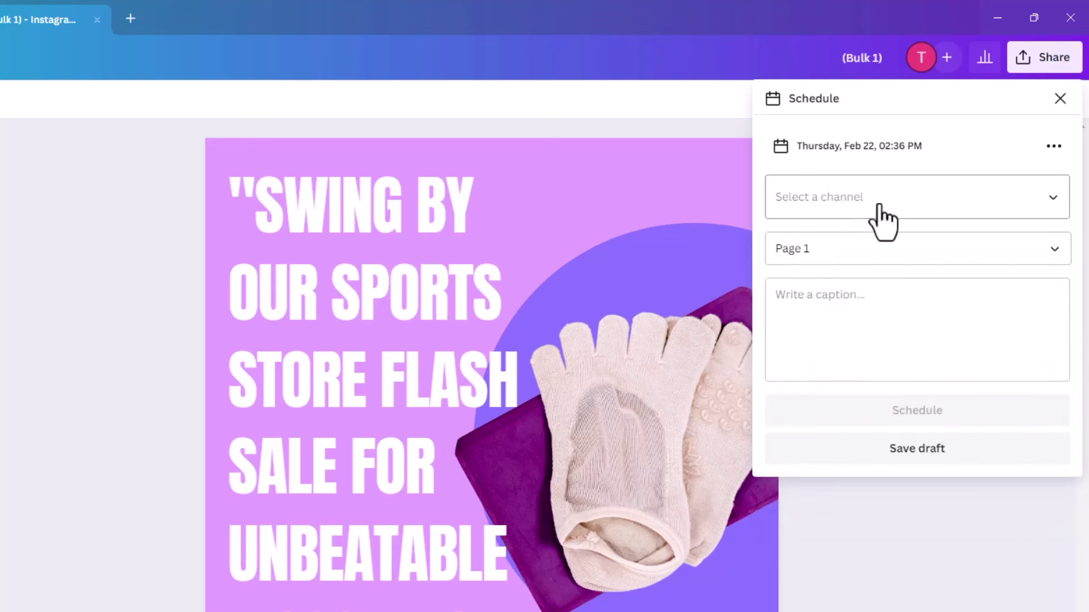
left_click(1053, 198)
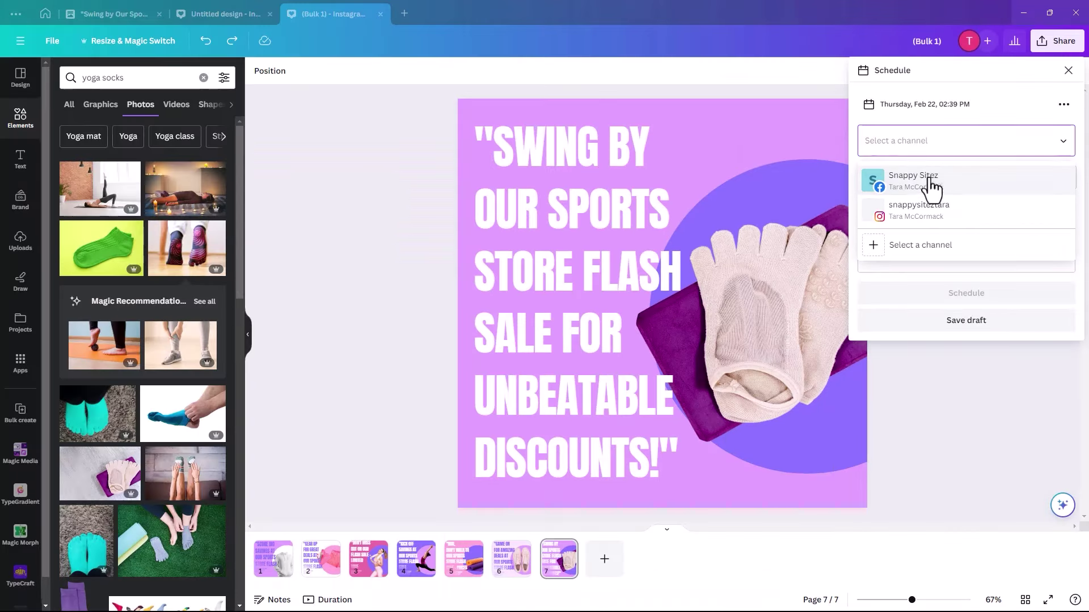
left_click(954, 215)
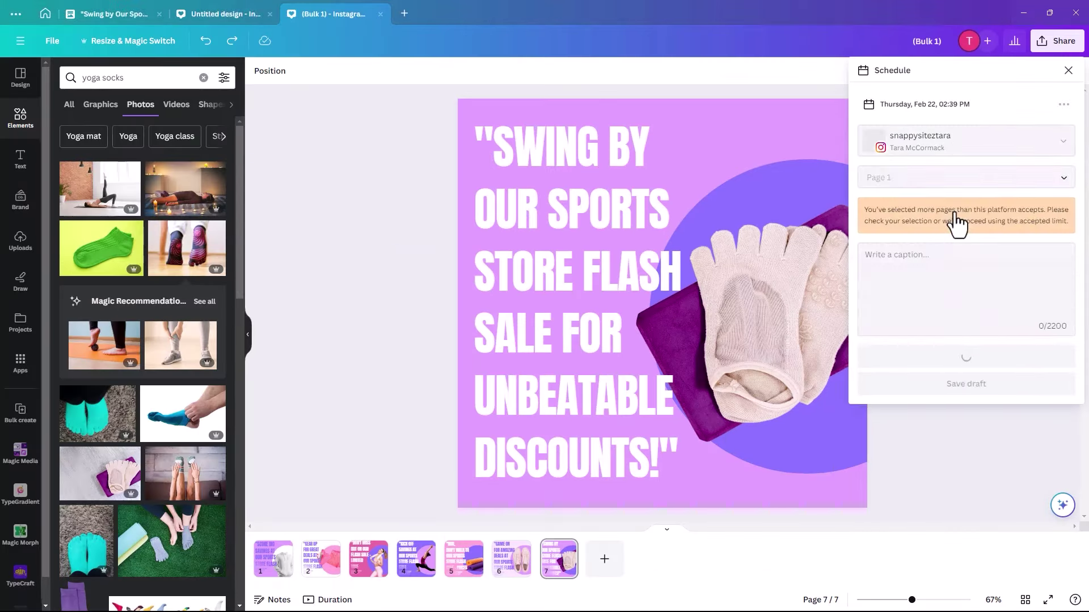
Step: Review the page choices for the Instagram post and keep page 1 as its single page
left_click(986, 180)
left_click(1056, 196)
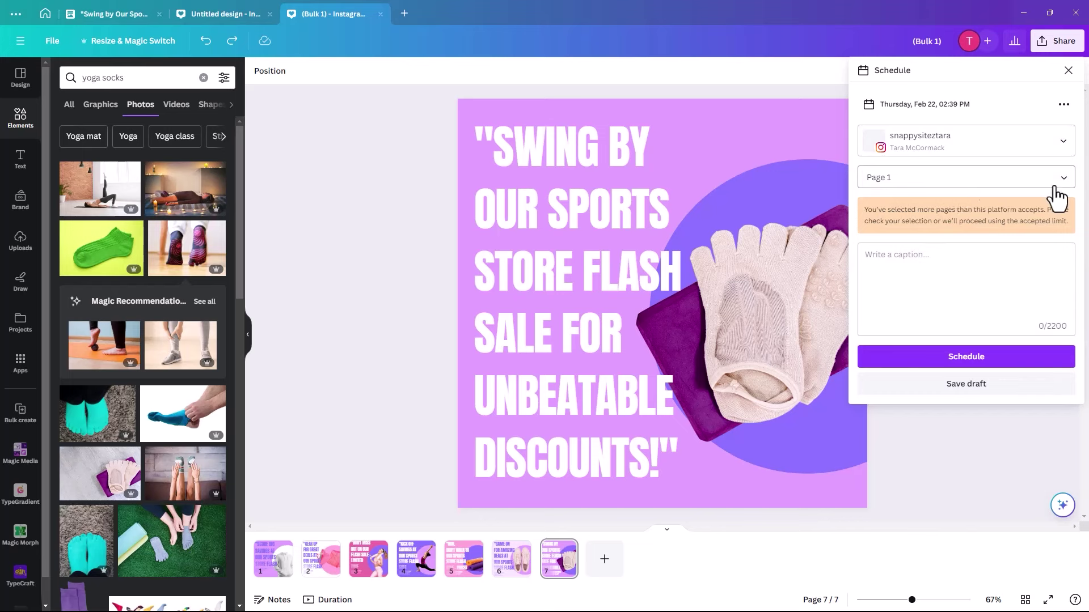
left_click(1062, 182)
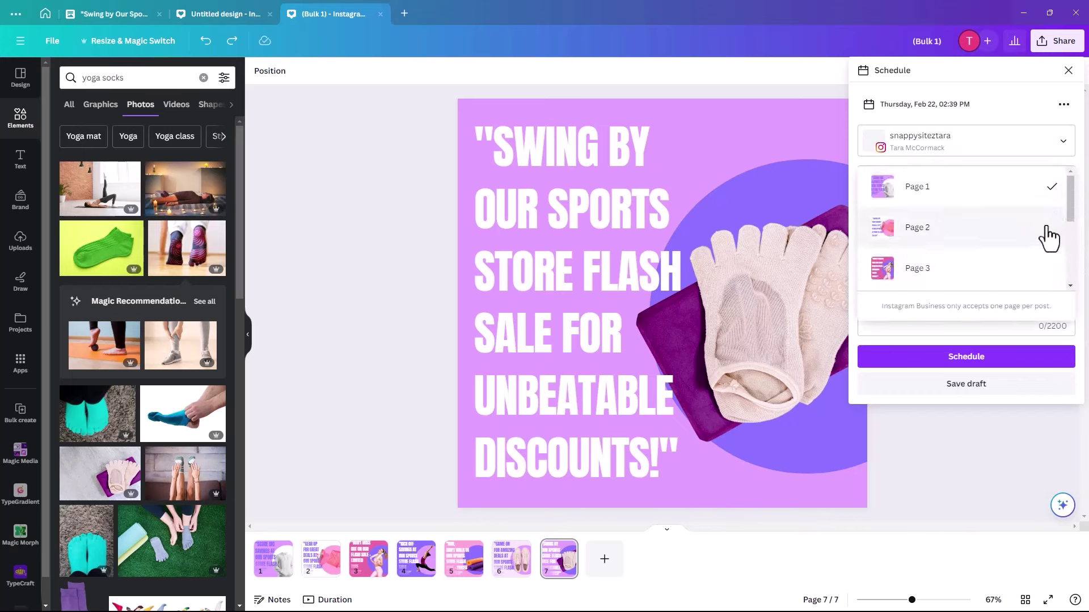
left_click(1045, 236)
left_click(1050, 170)
left_click(1057, 158)
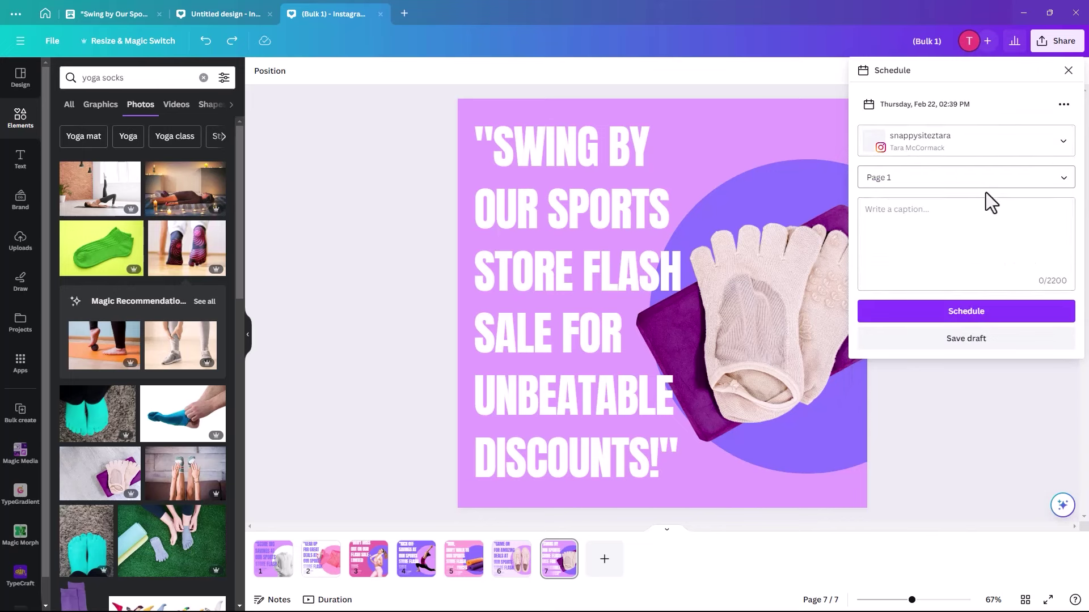
Step: Add the caption "Flash Sale on today" and schedule the post
left_click(896, 221)
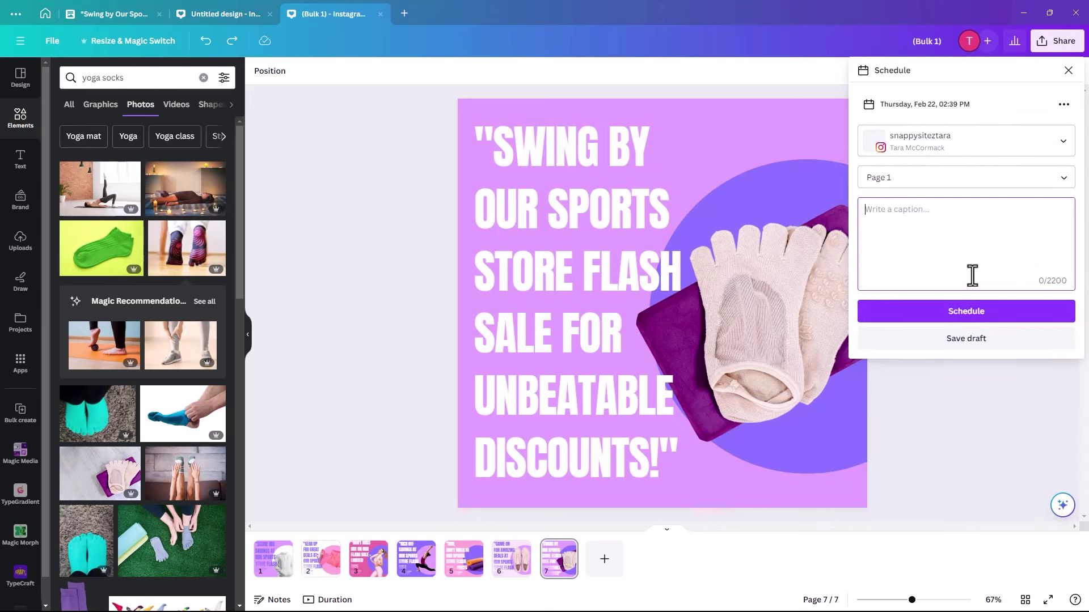
type("Flash")
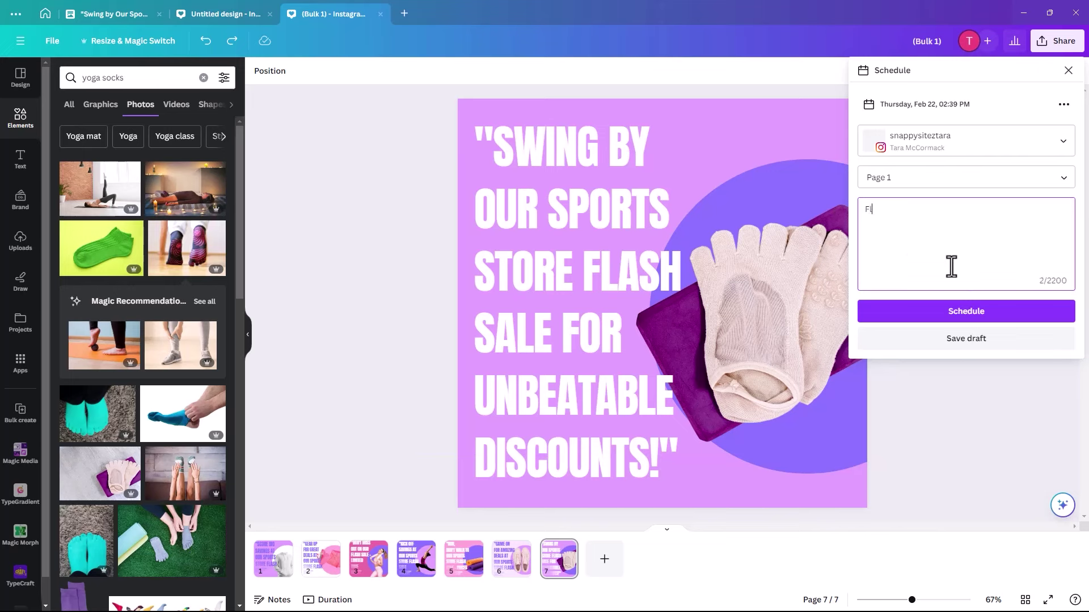
type(" Sale on today")
left_click(947, 313)
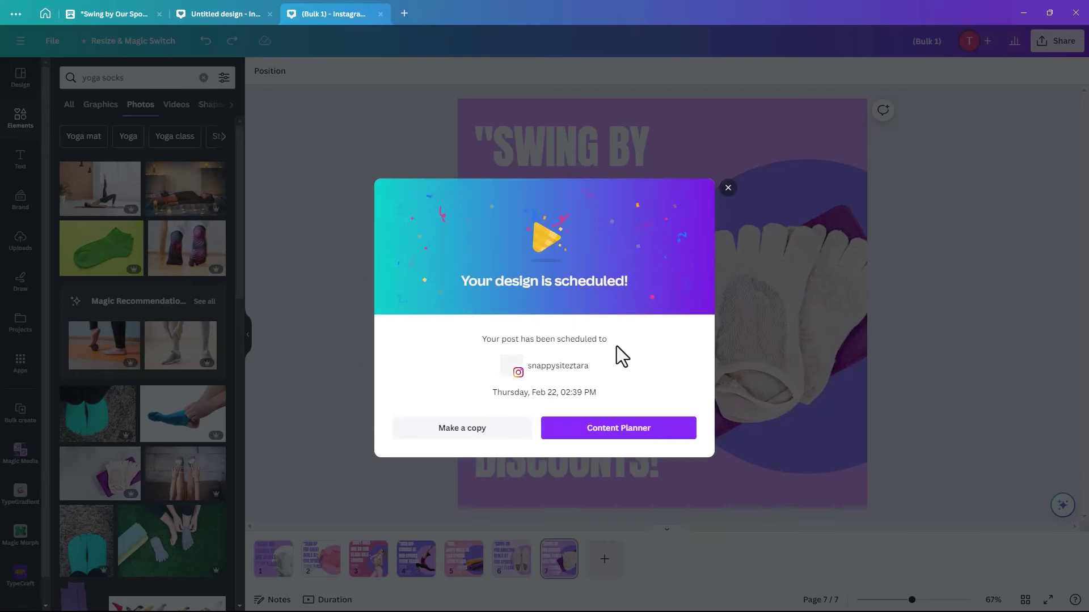
Step: Open the scheduled post in the Content Planner and change its date to Friday, February 23
left_click(591, 436)
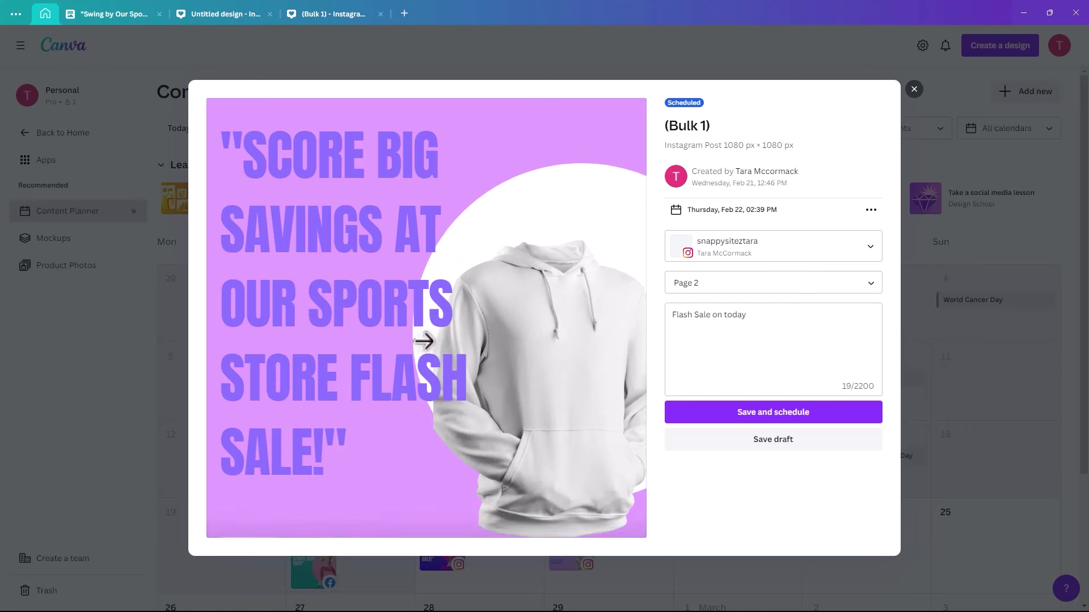
left_click(871, 210)
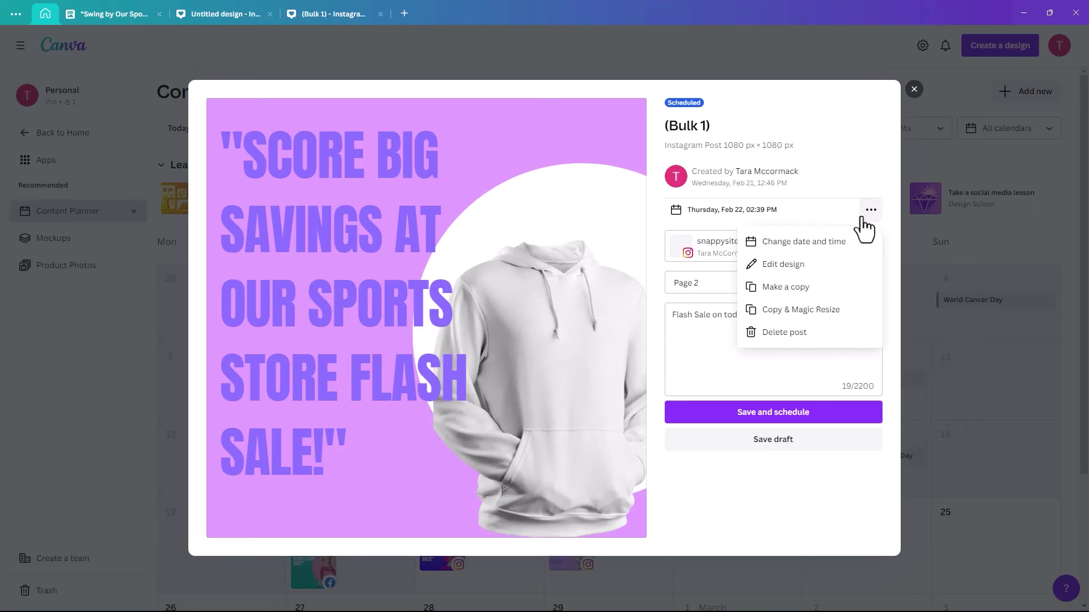
left_click(797, 244)
left_click(795, 264)
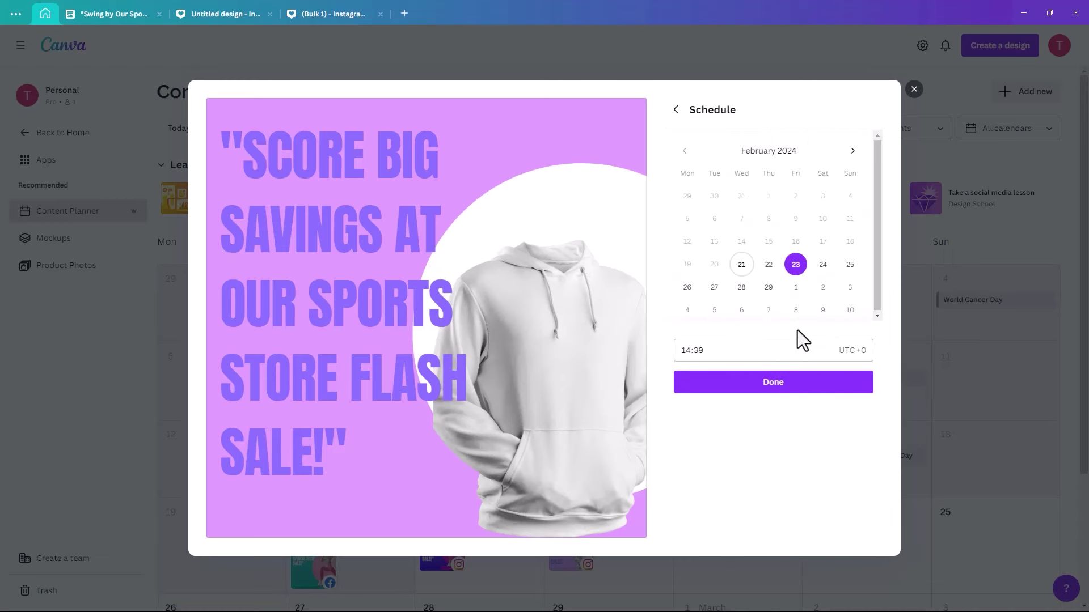
left_click(800, 383)
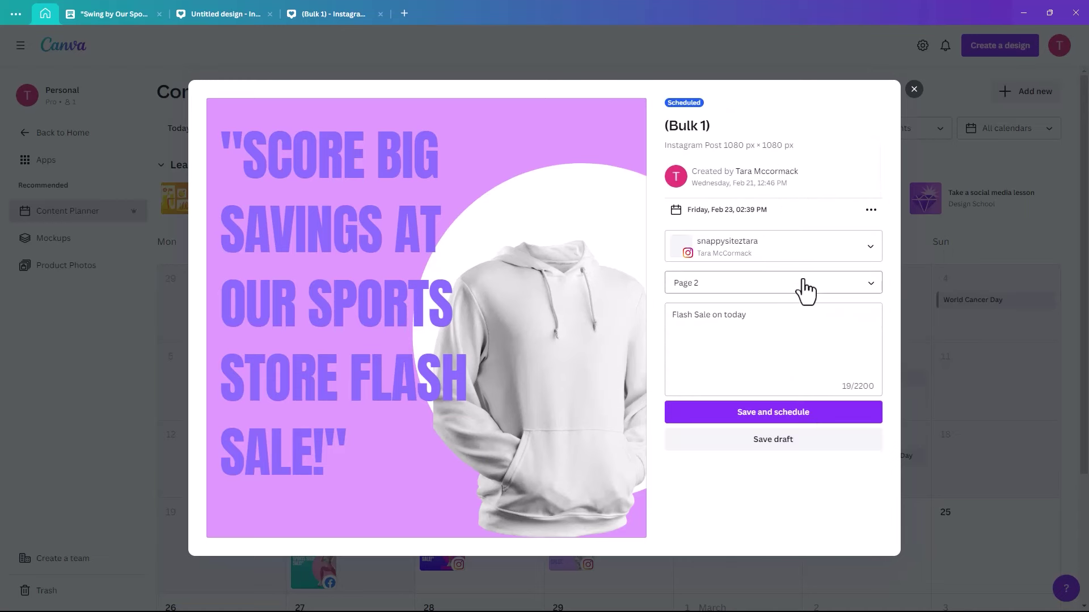
Step: Switch the planned post to page 3, reopen its date settings, and return to the Bulk 1 design without saving
left_click(809, 291)
left_click(808, 309)
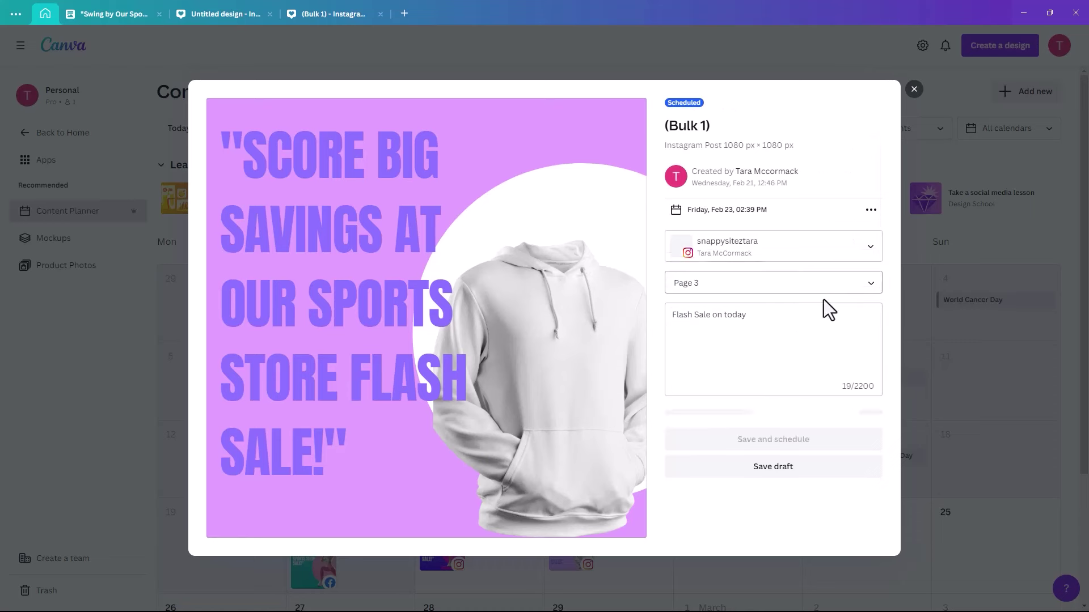
left_click(869, 211)
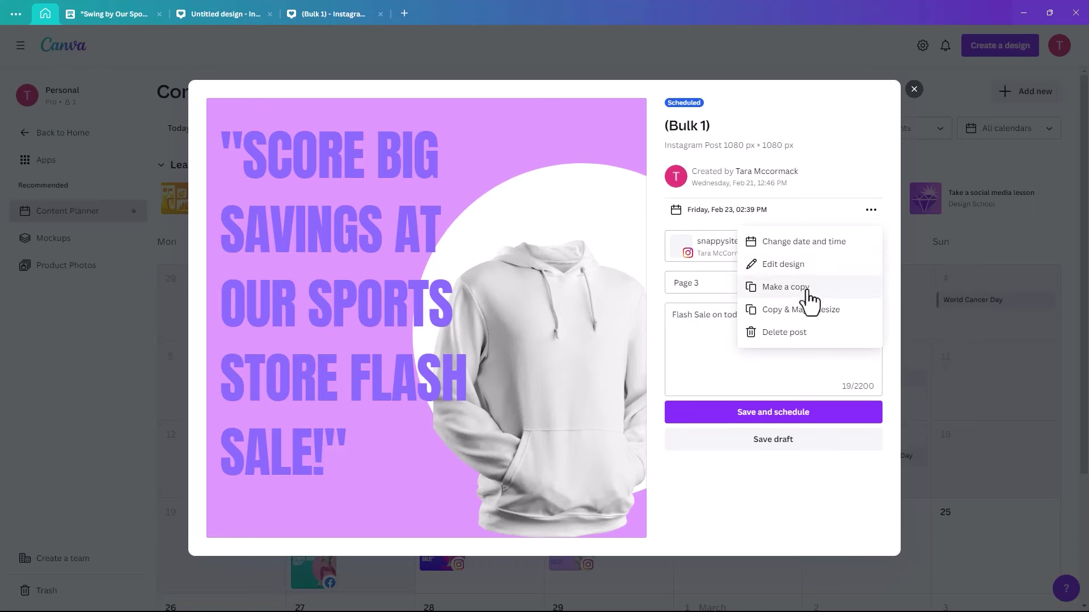
left_click(803, 242)
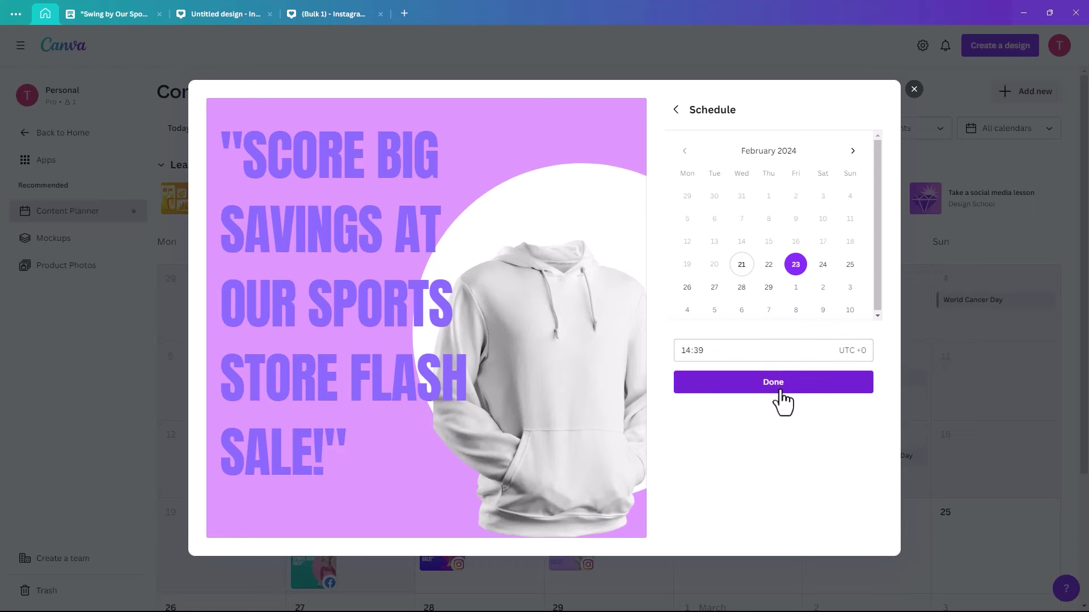
left_click(915, 92)
left_click(329, 13)
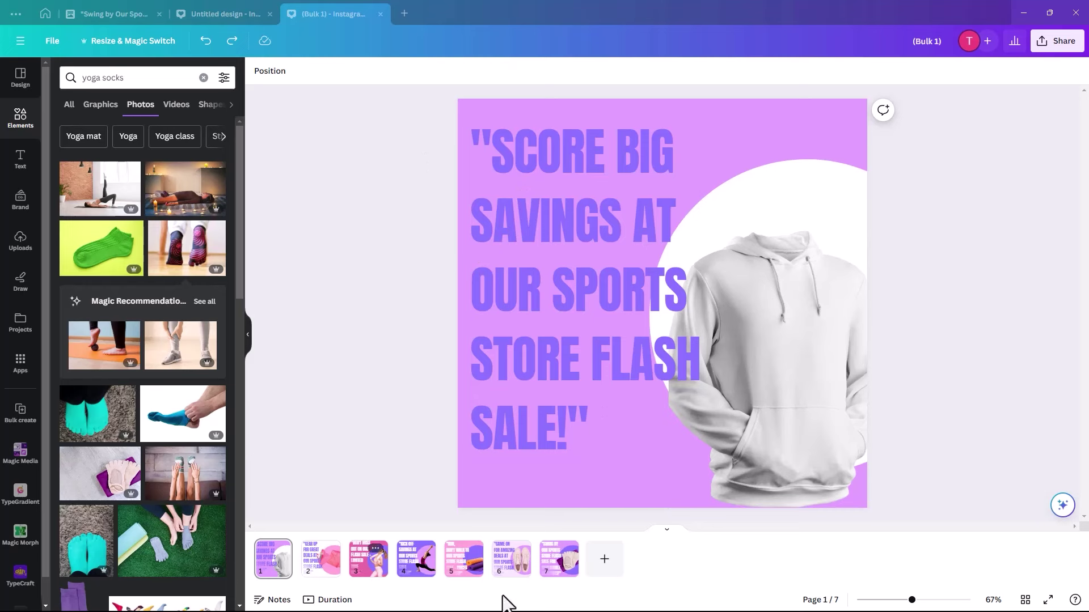
Step: Examine the social media formats available for resizing the Bulk 1 design, through to the Pinterest and Twitter sizes
left_click(132, 47)
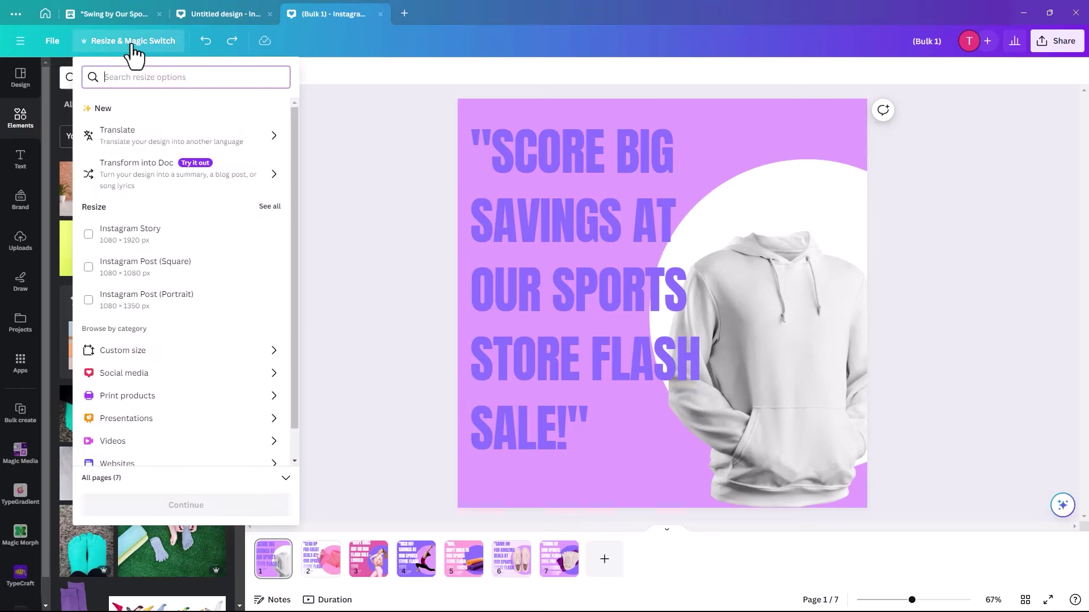
left_click(136, 376)
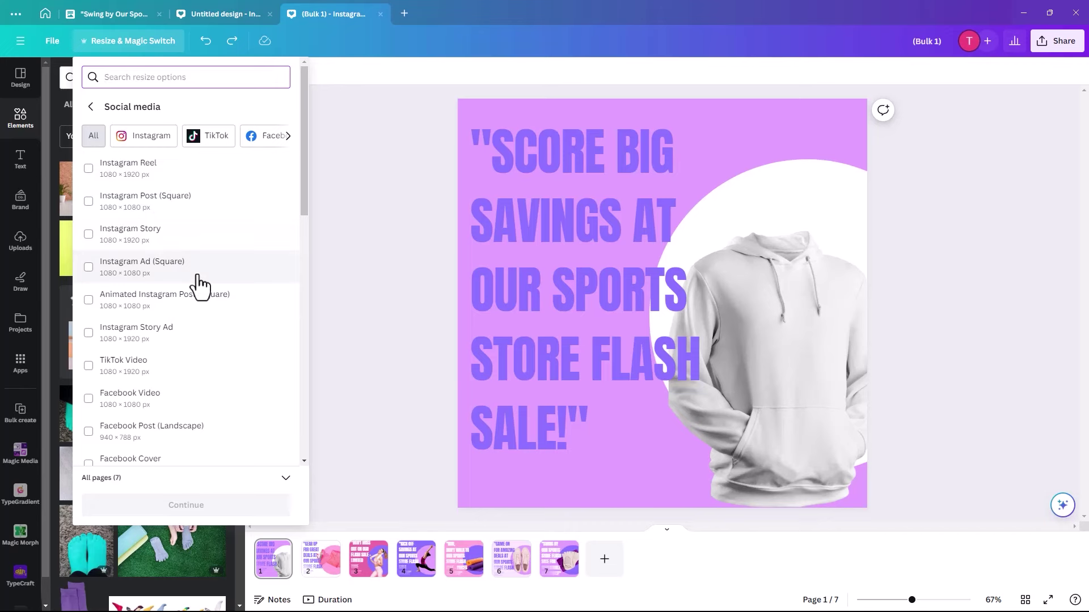
scroll(200, 283, "down", 2)
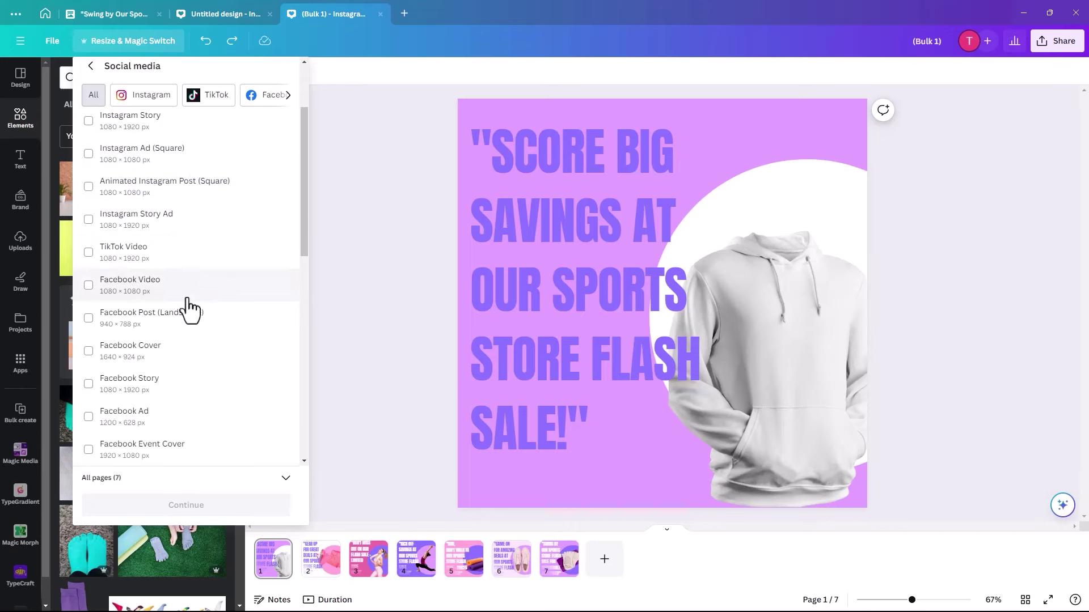
scroll(186, 381, "down", 3)
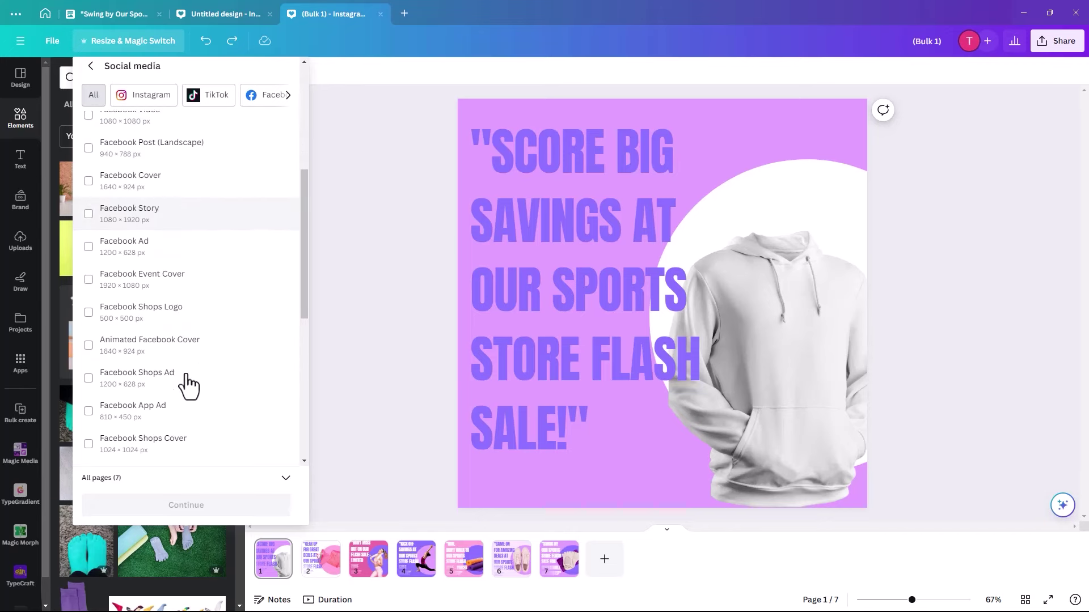
scroll(188, 382, "down", 3)
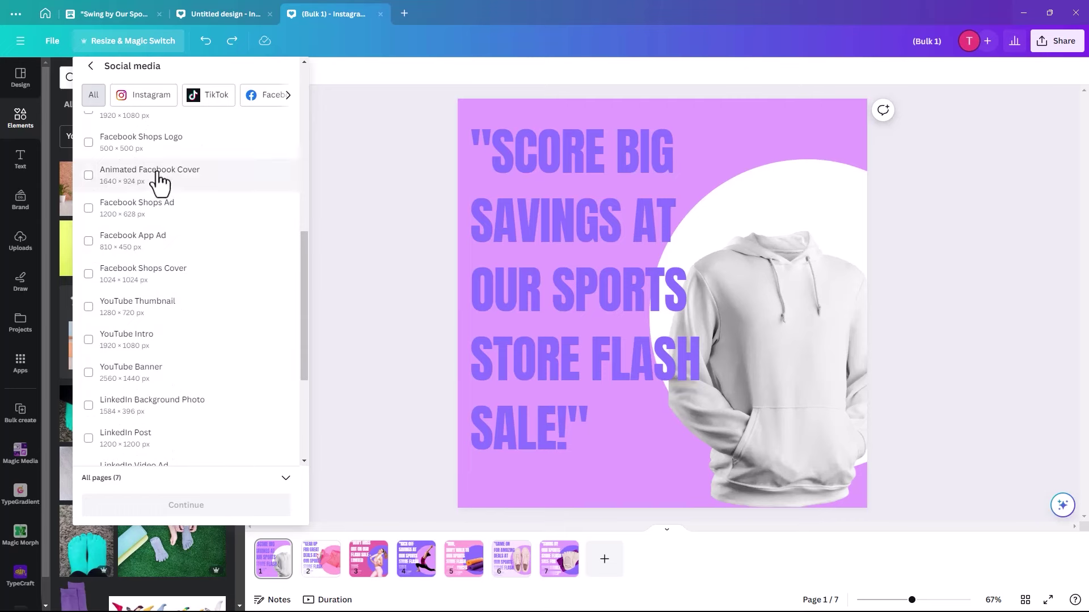
scroll(187, 371, "down", 1)
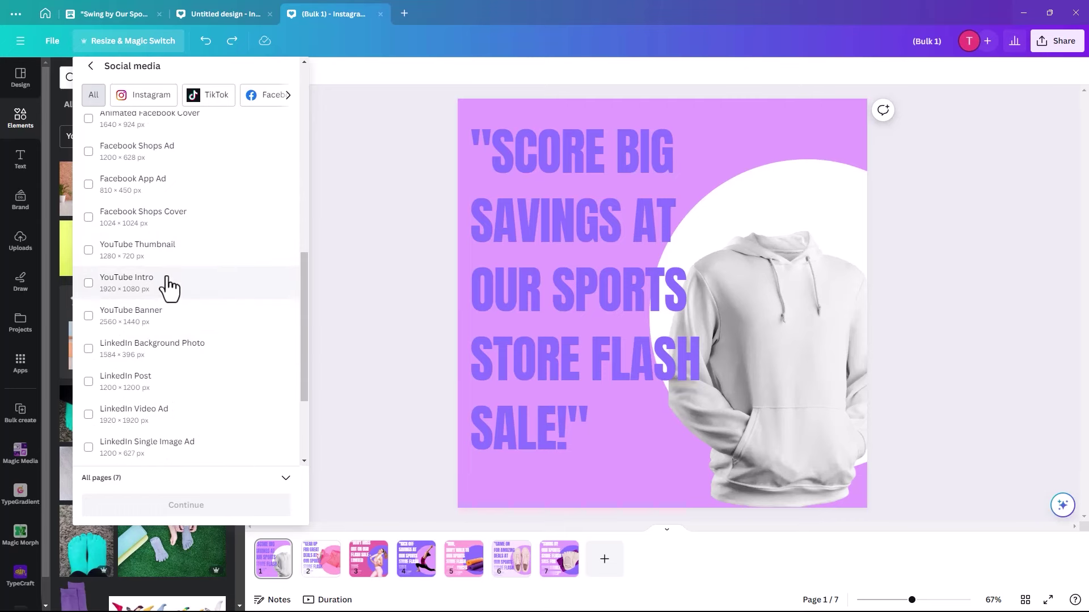
scroll(170, 282, "down", 2)
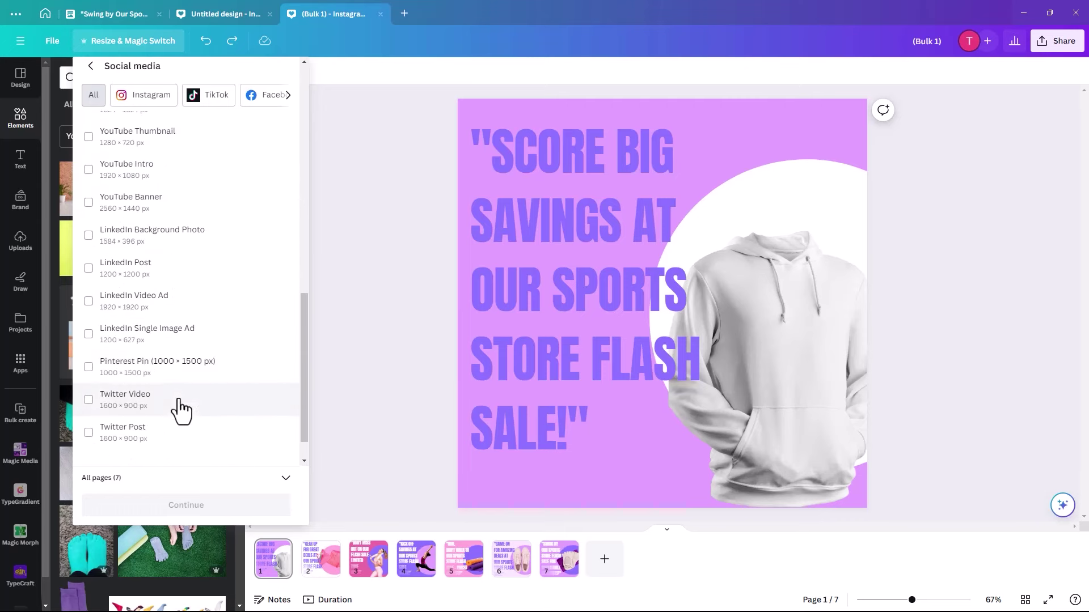
scroll(182, 409, "down", 1)
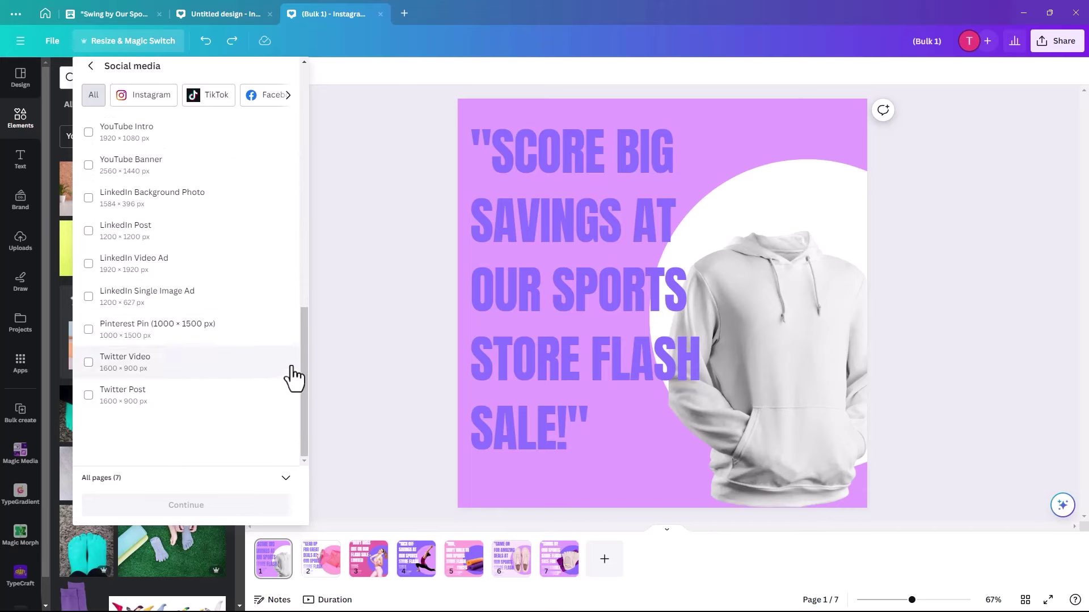
Step: Copy and resize all seven pages to Facebook Post (Landscape), and open the resized copy
left_click_drag(301, 365, 129, 253)
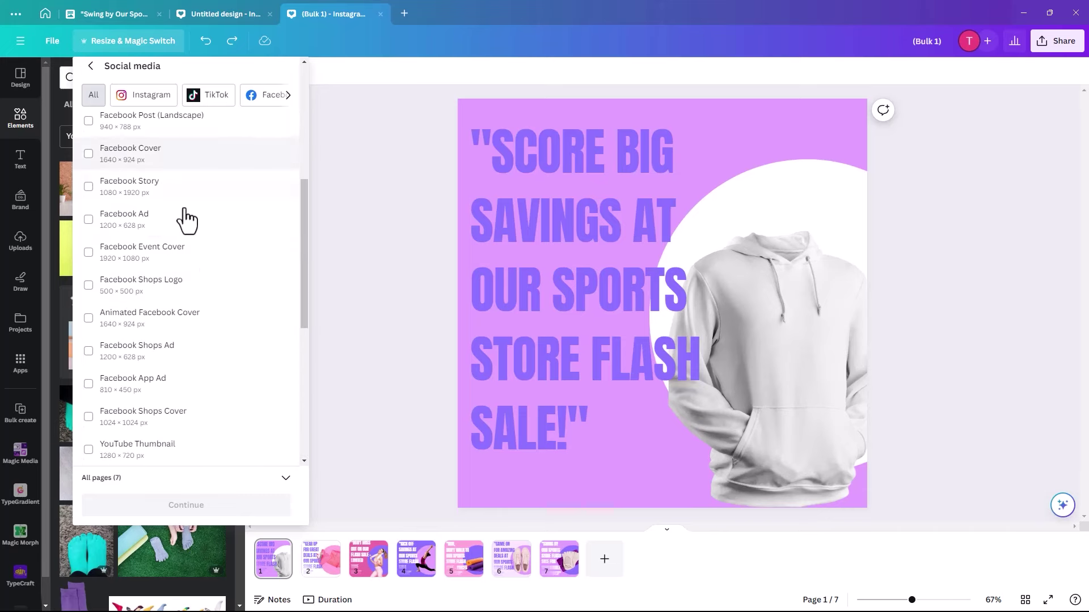
scroll(214, 236, "up", 1)
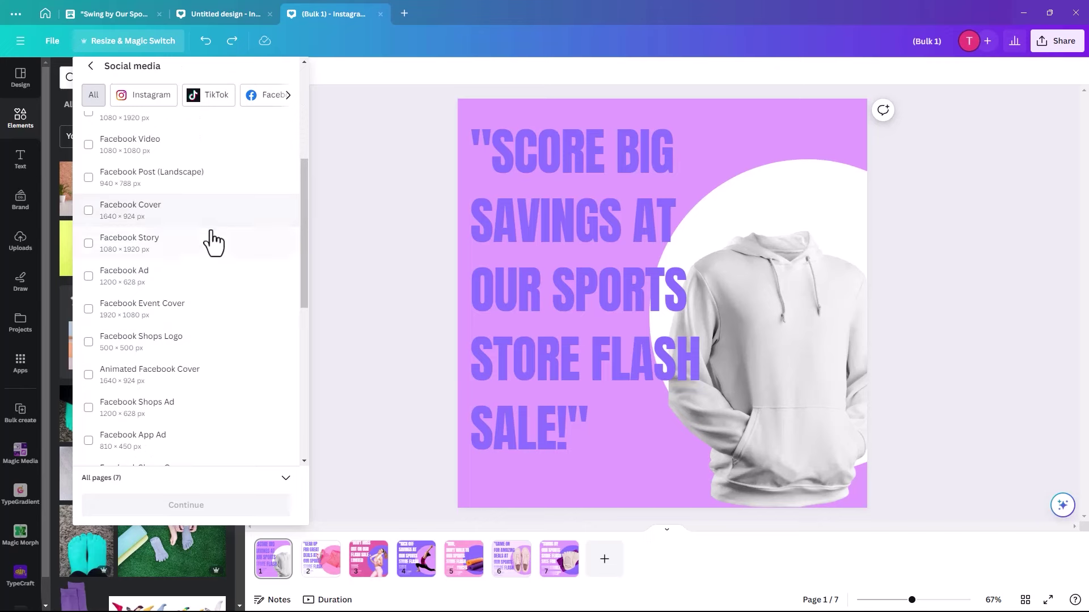
scroll(214, 243, "up", 2)
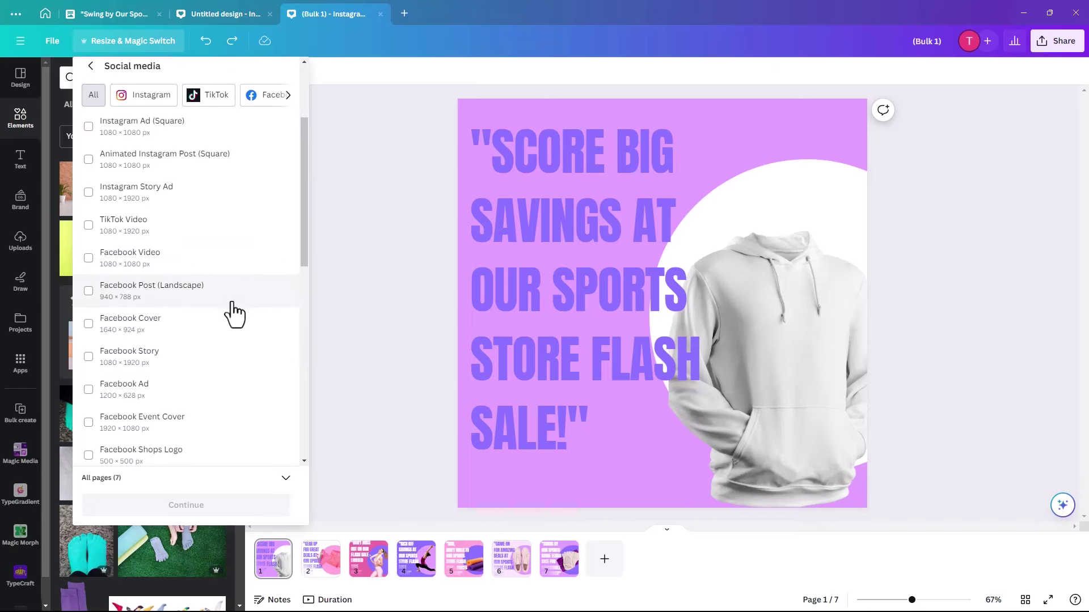
left_click(88, 293)
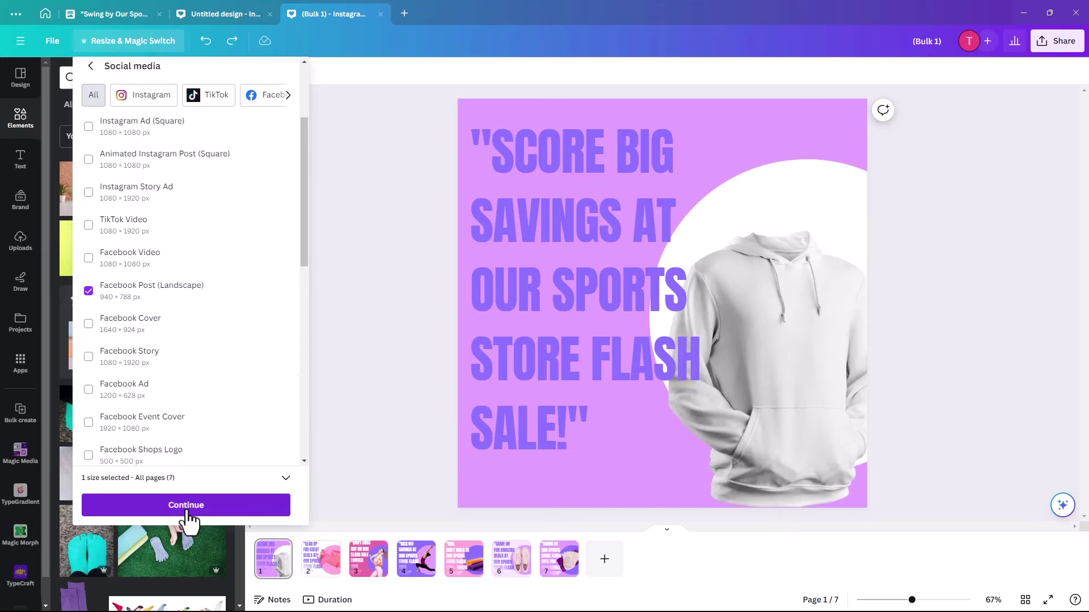
left_click(186, 505)
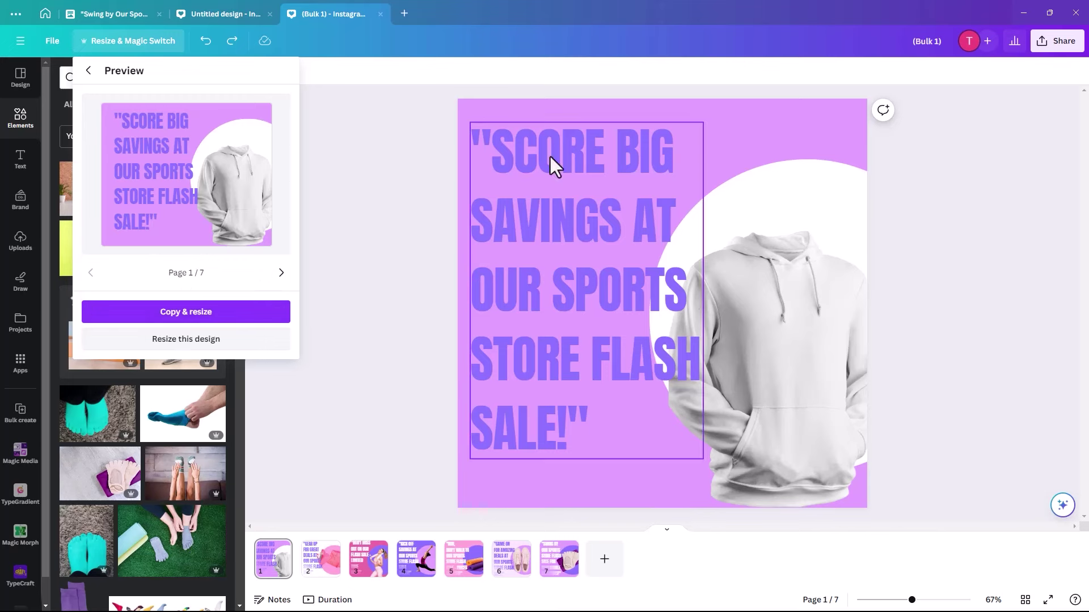
left_click(187, 314)
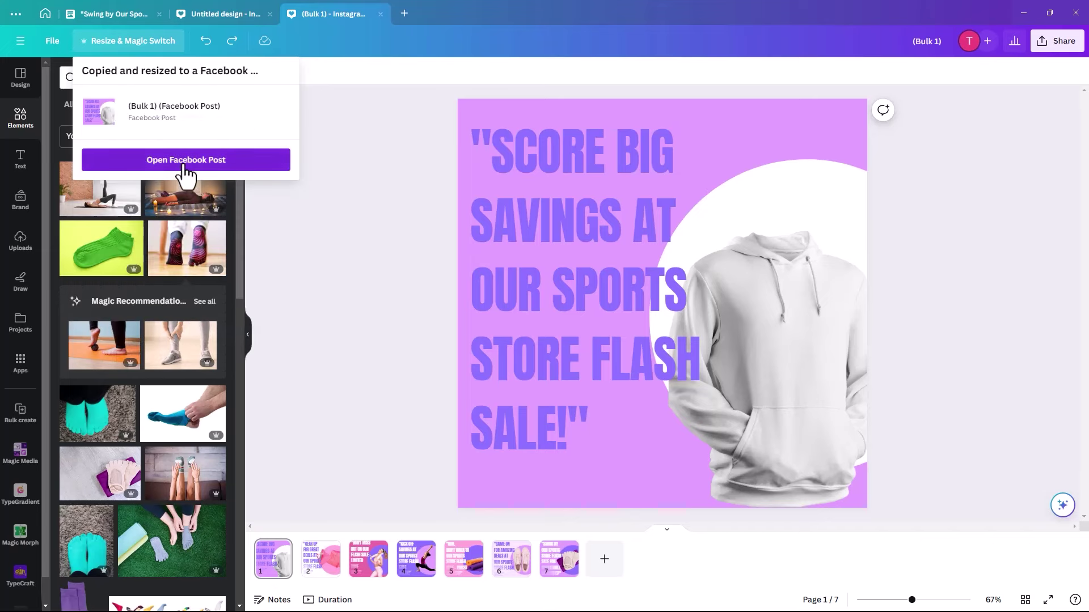
left_click(184, 165)
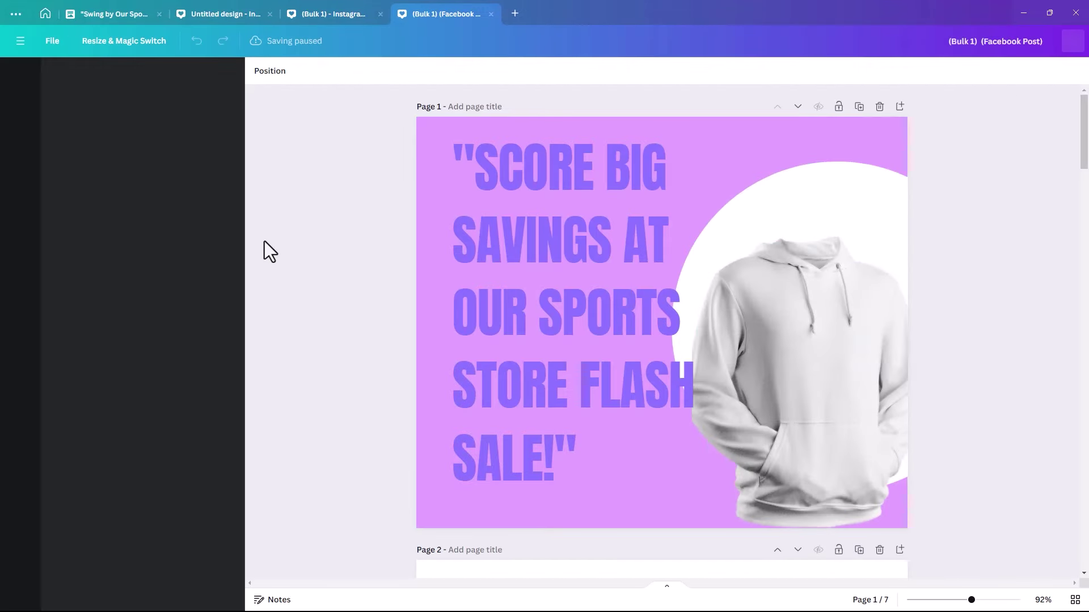
Step: Show the page thumbnails of the Facebook Post design and view page 2
left_click(666, 590)
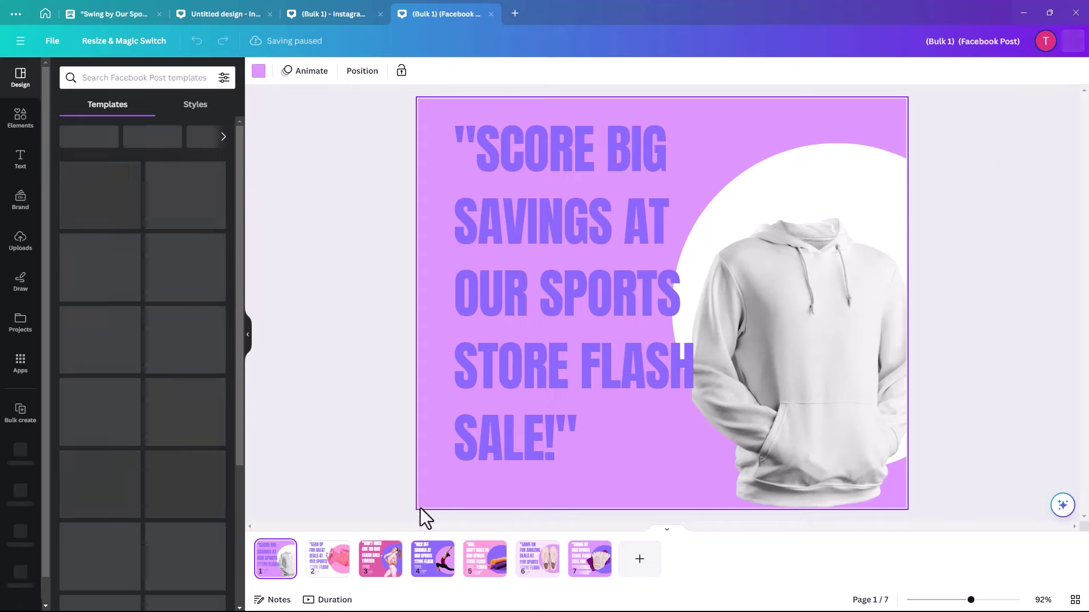
left_click(322, 561)
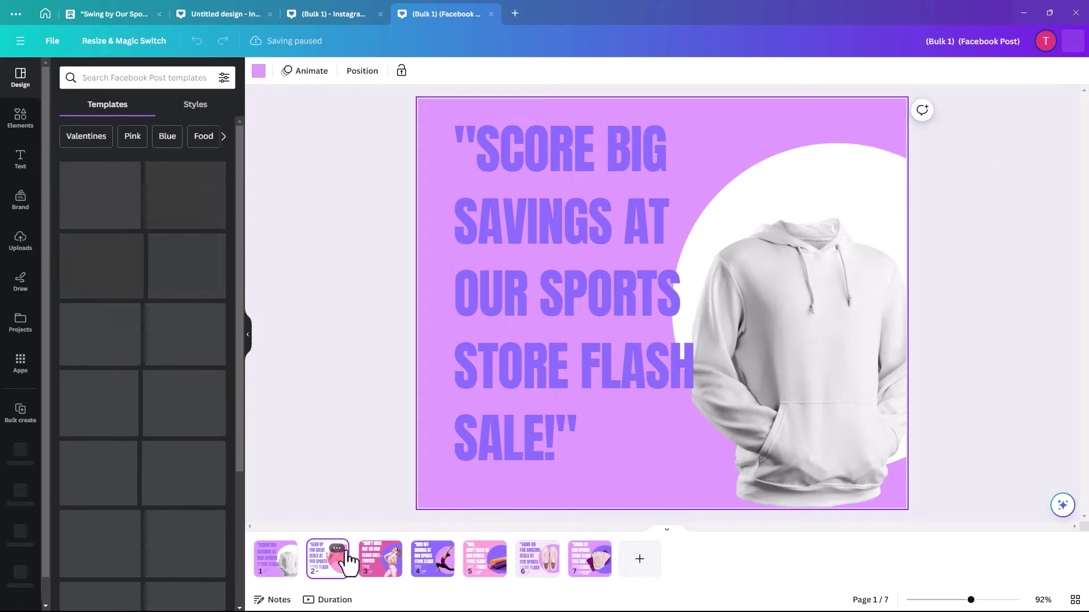
left_click(383, 563)
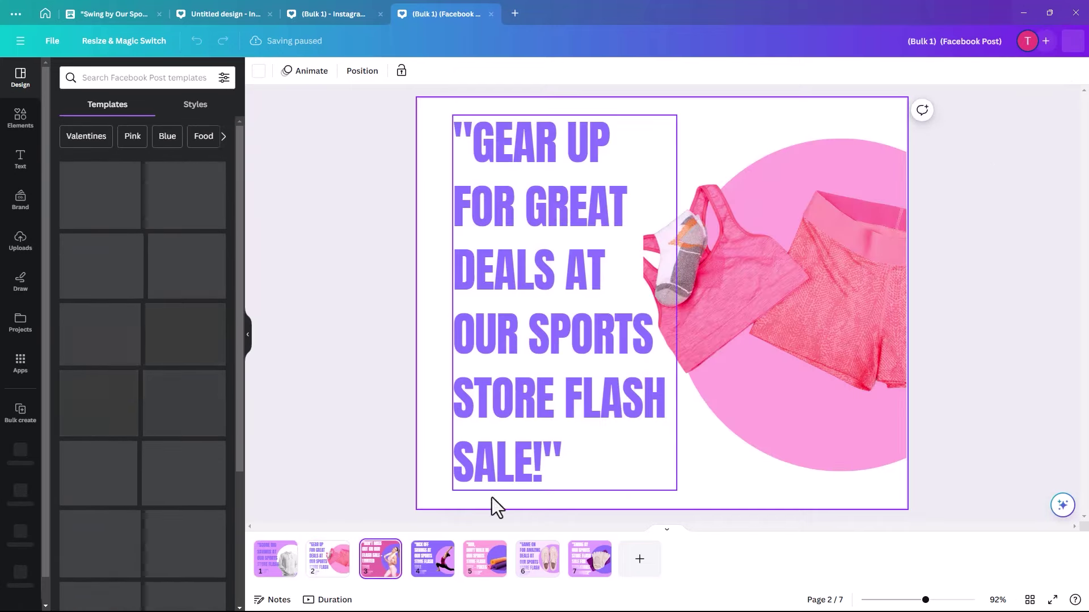
left_click(326, 574)
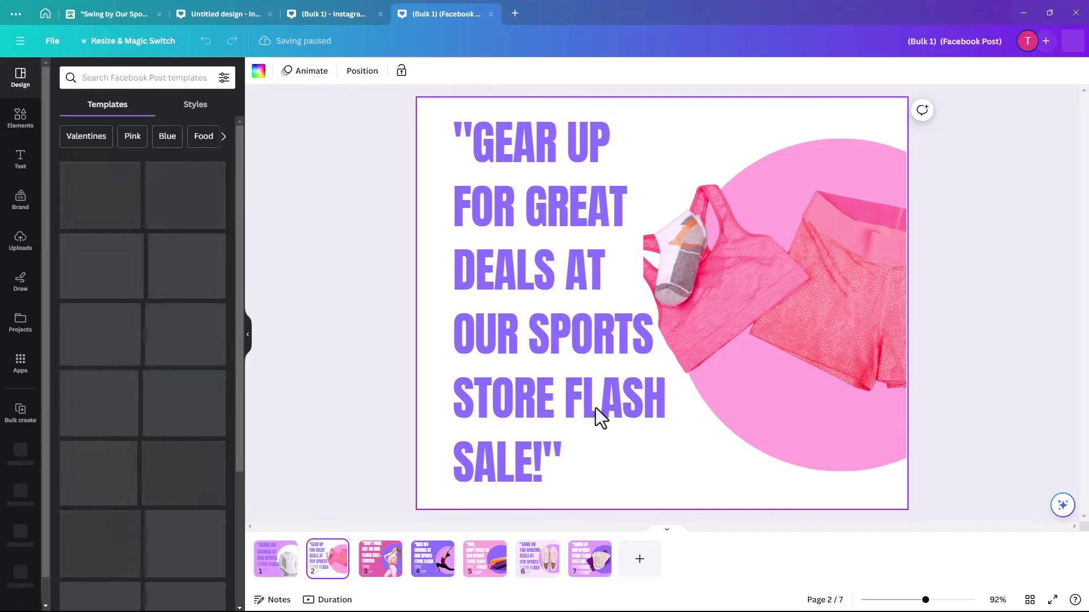
Step: Adjust the left edge of the pink sportswear photo on page 2, and check page 5
left_click(788, 280)
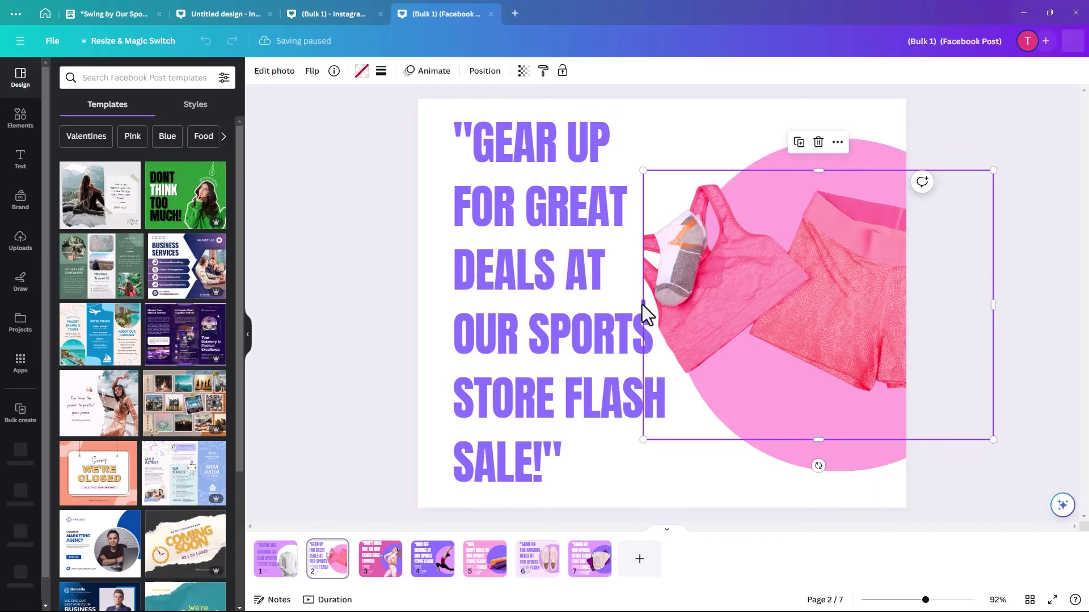
left_click_drag(618, 305, 454, 482)
left_click(487, 574)
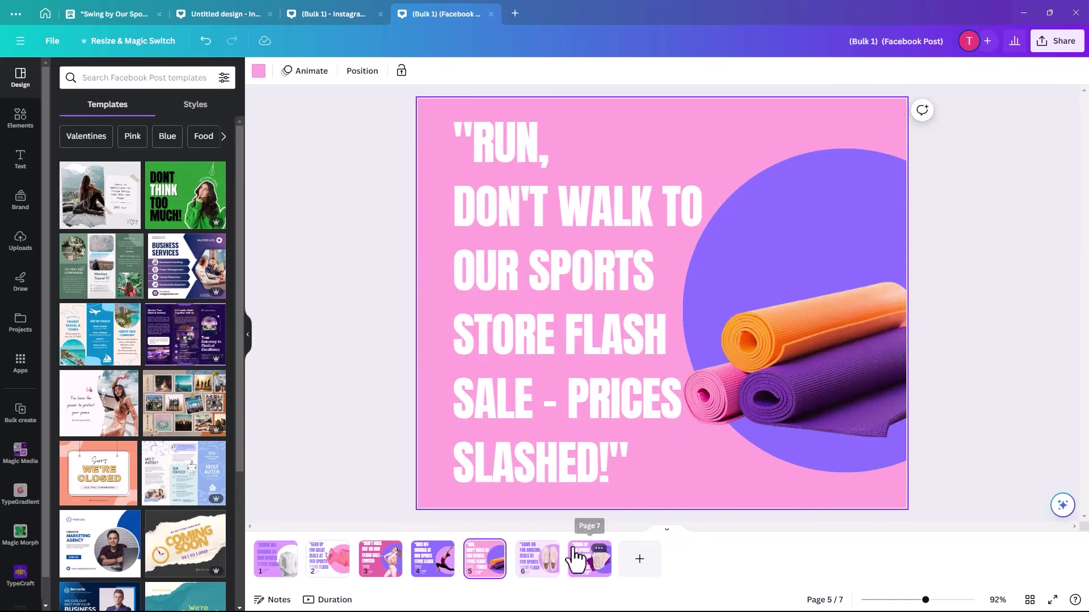
Step: Start scheduling the Facebook post for Thursday, February 22 at 14:45 and check the account choices
left_click(1060, 43)
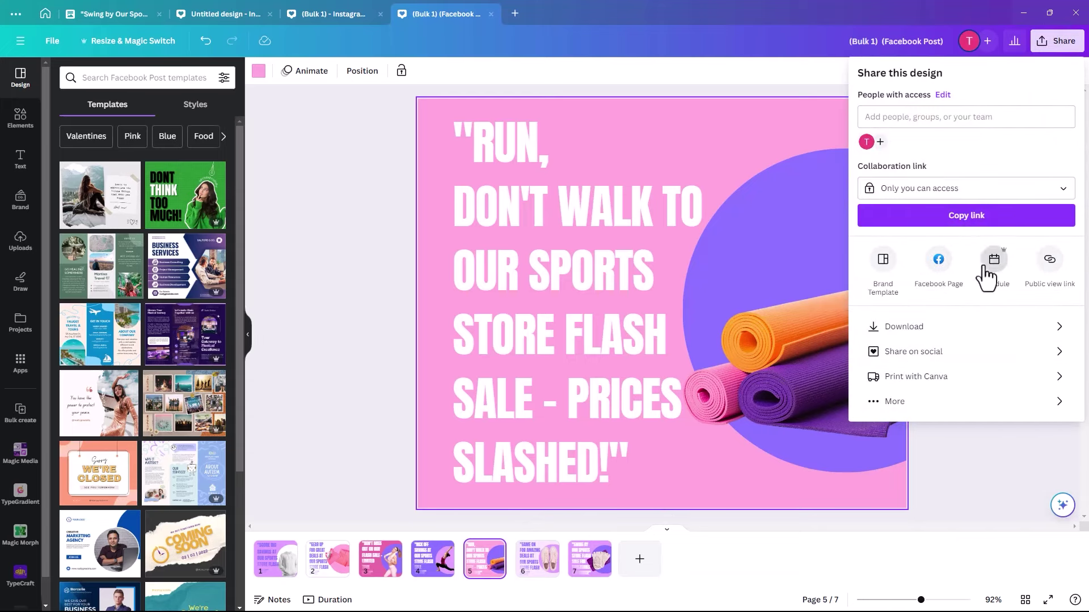
left_click(985, 268)
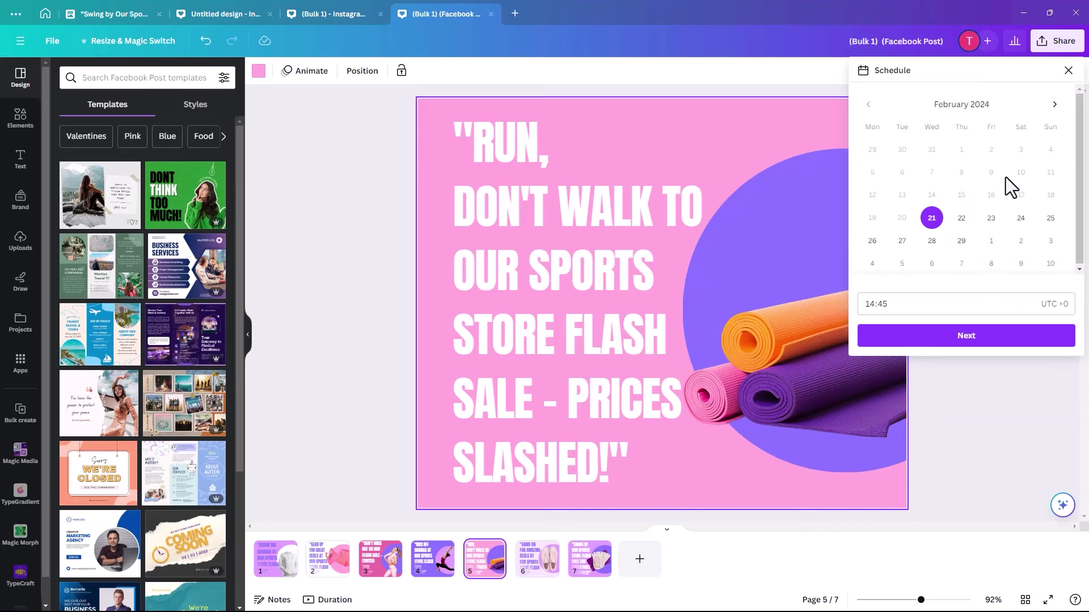
left_click(963, 223)
left_click(975, 350)
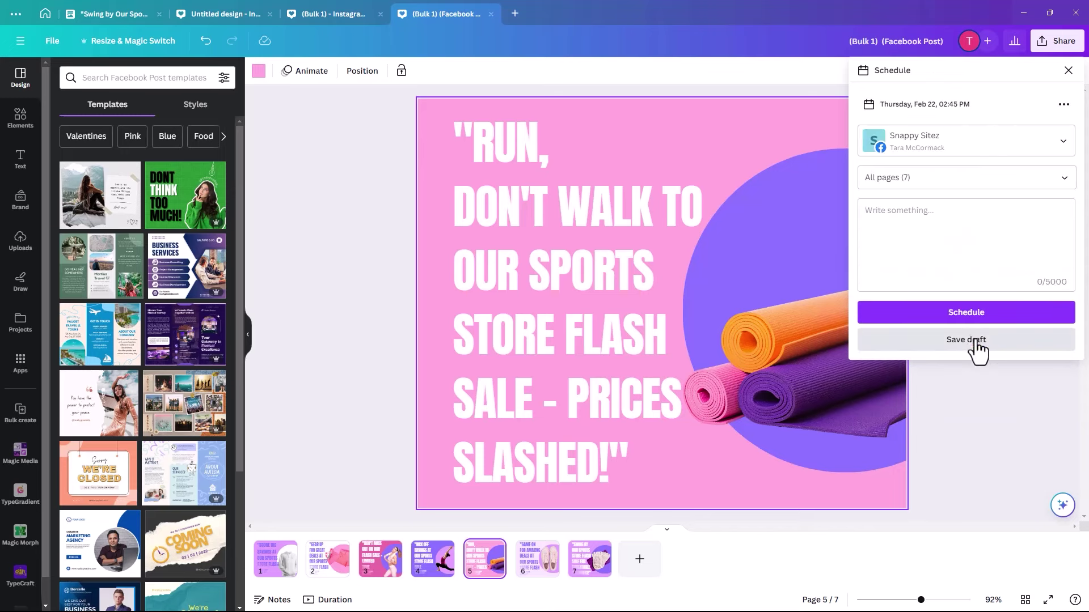
left_click(934, 156)
left_click(928, 187)
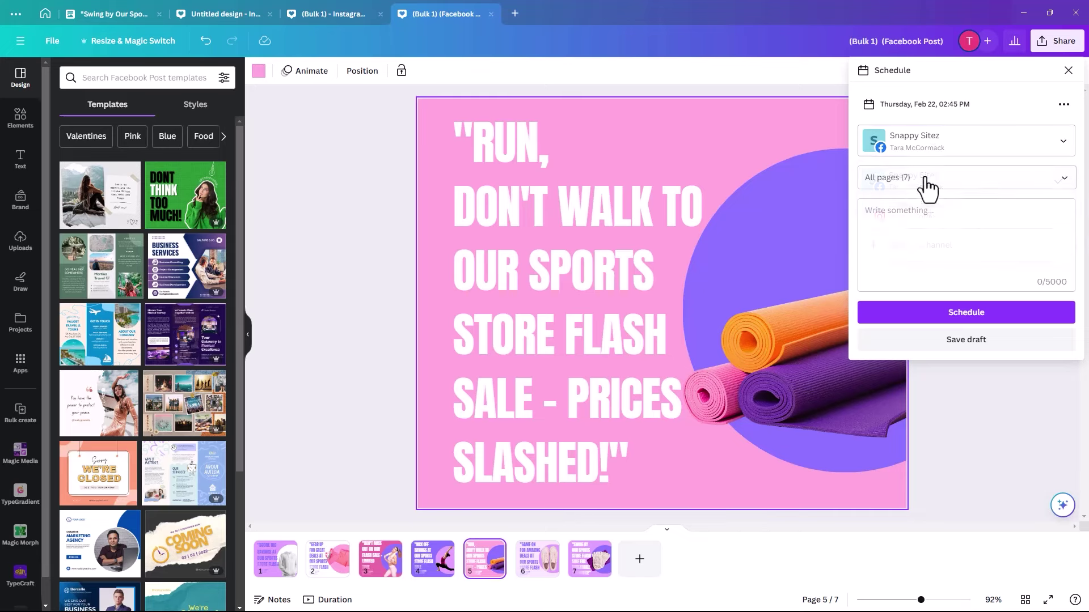
Step: Limit the Facebook post to page 1 only, and leave the scheduling form without scheduling
left_click(925, 178)
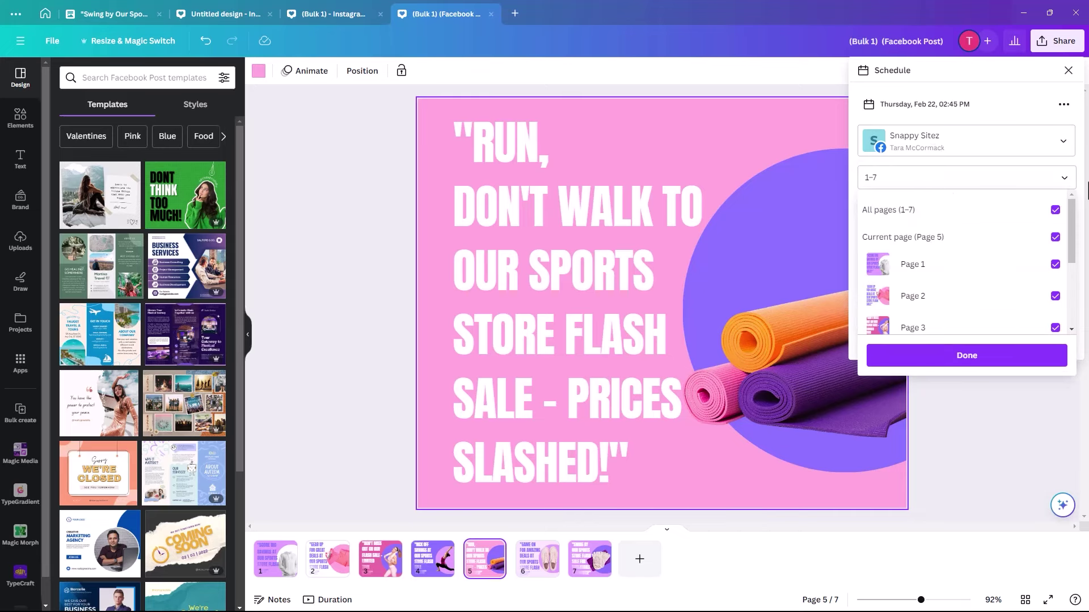
left_click(1054, 211)
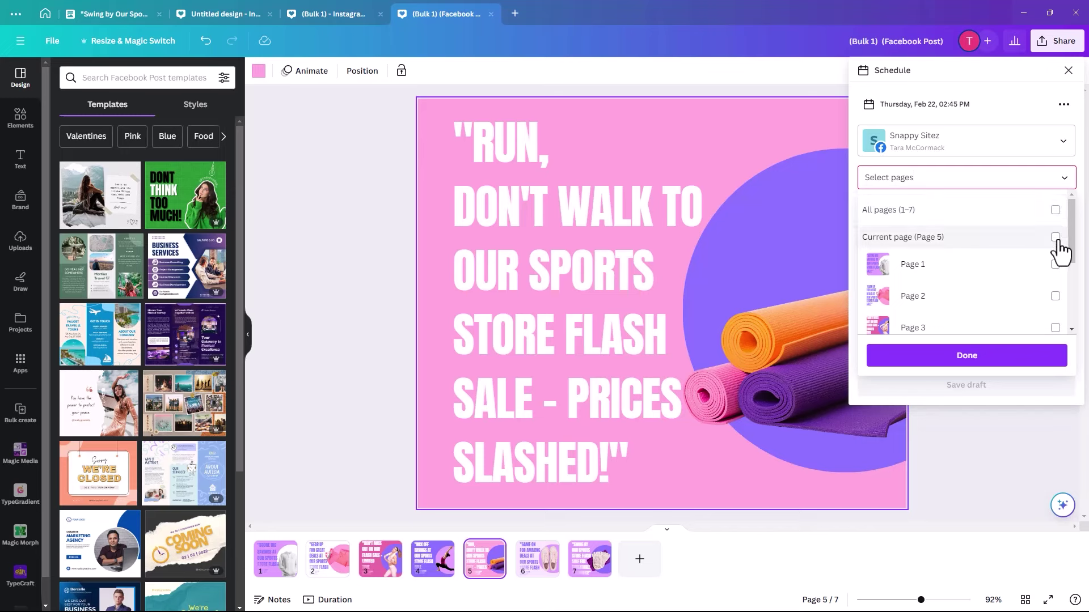
left_click(1054, 265)
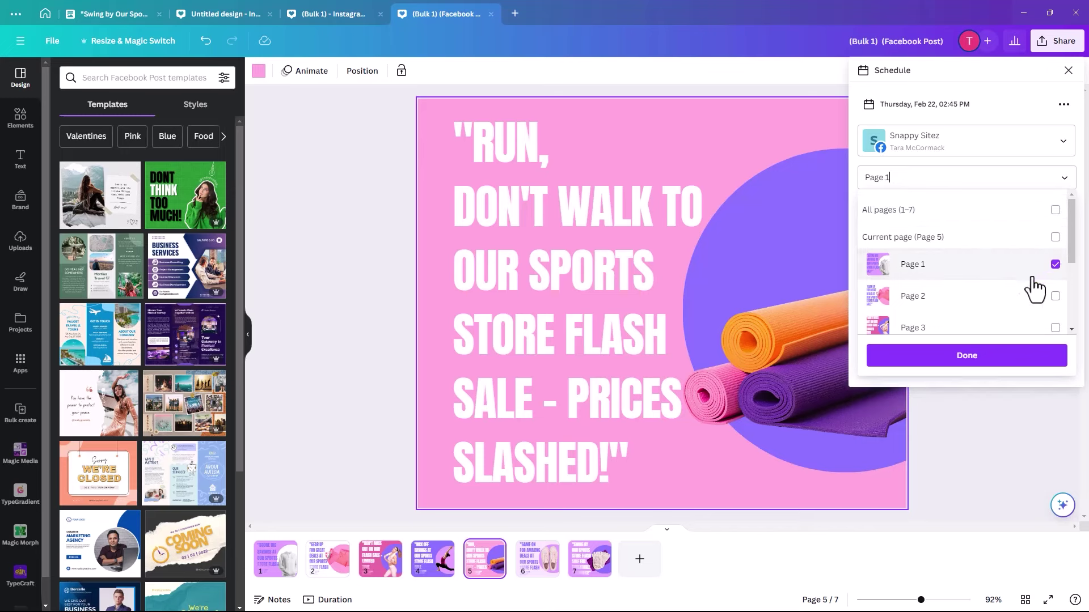
left_click(938, 357)
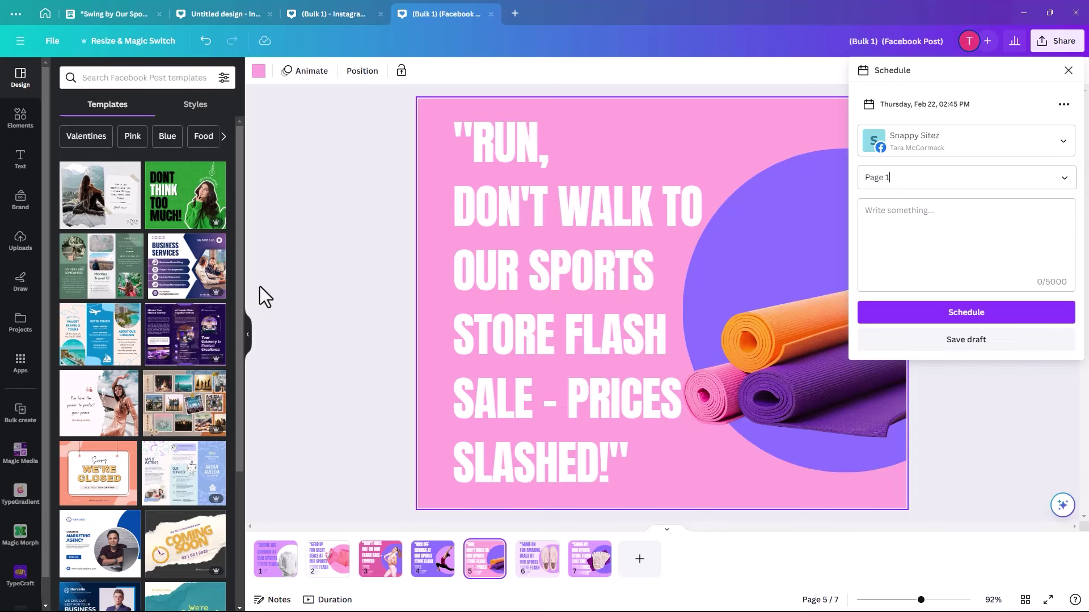
left_click(355, 148)
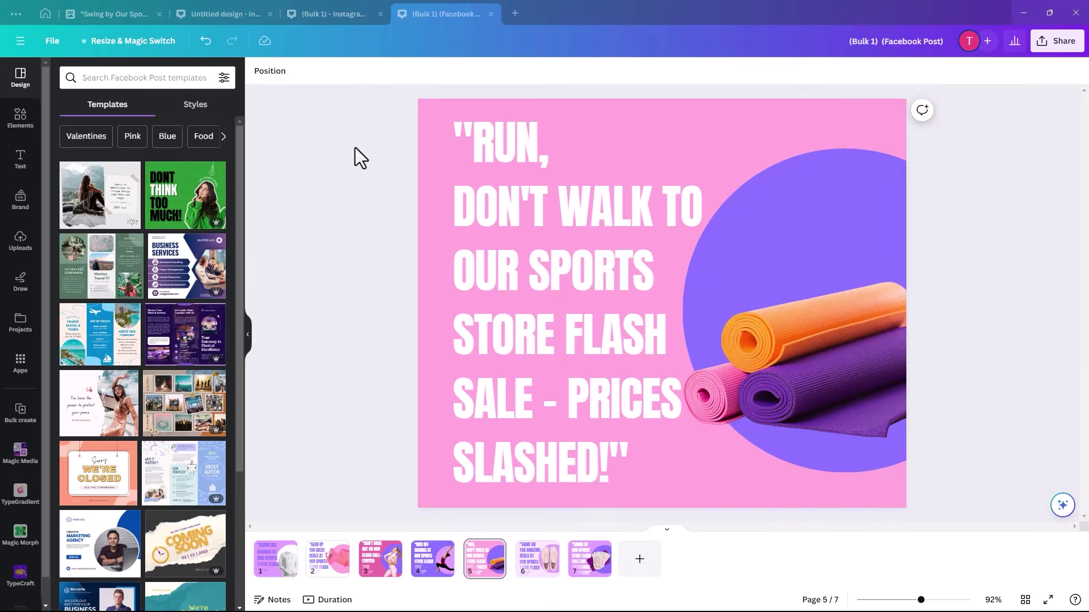